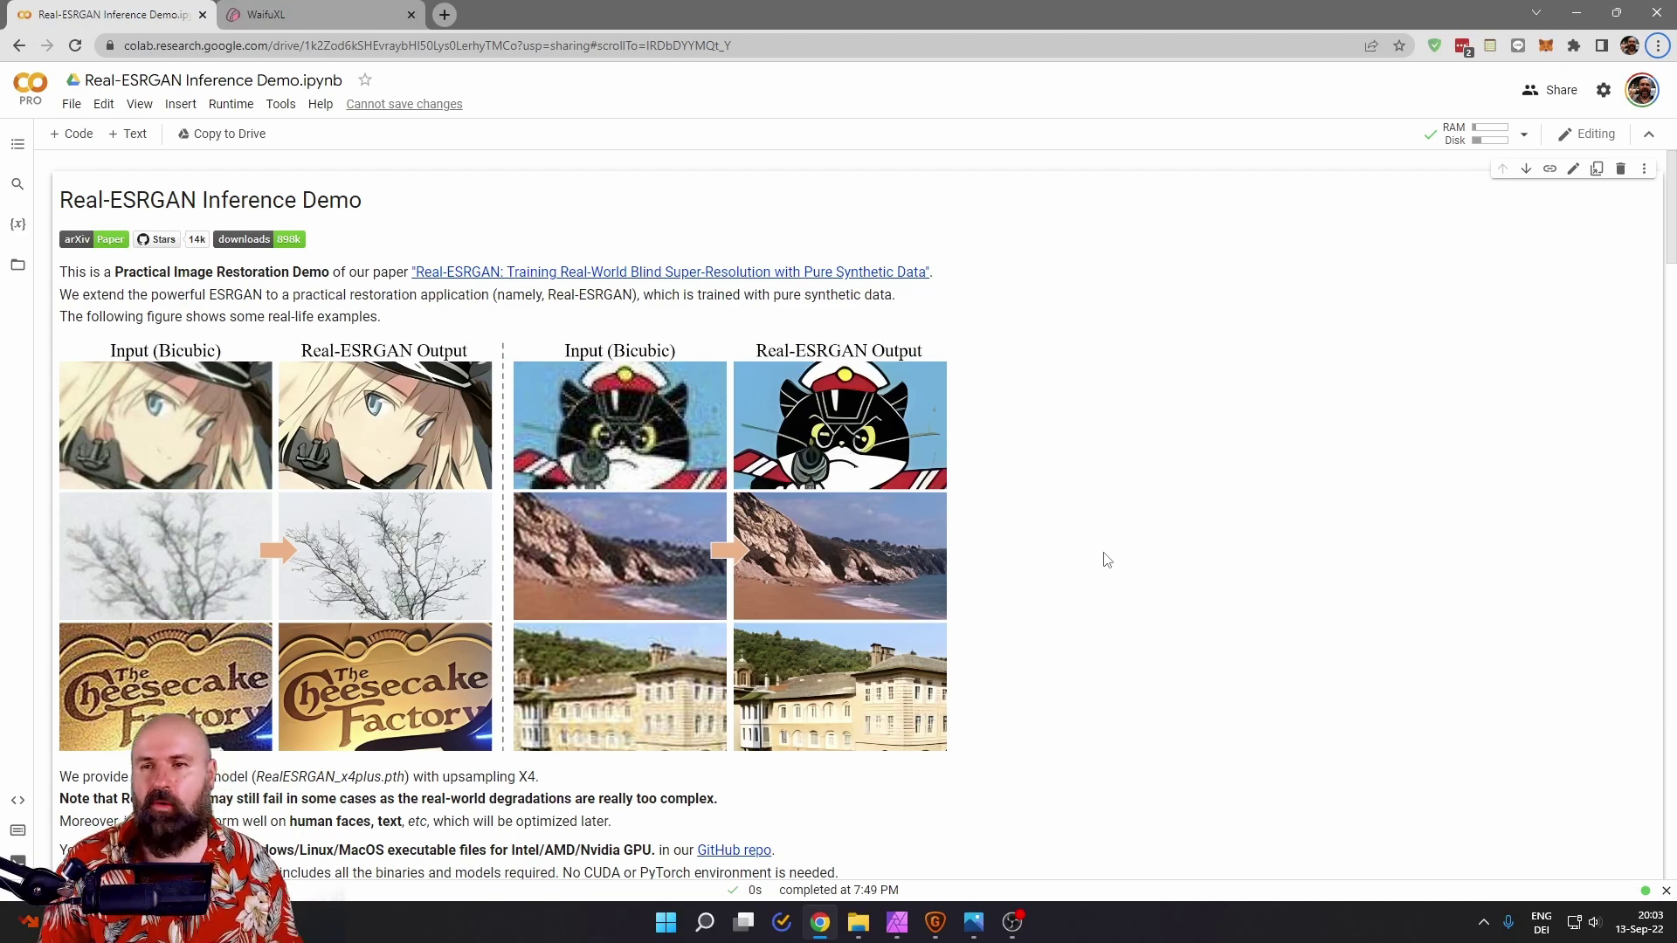
Step: Look over the WaifuXL page and Gigapixel AI, then clear a highlighted sentence in the notebook
click(288, 15)
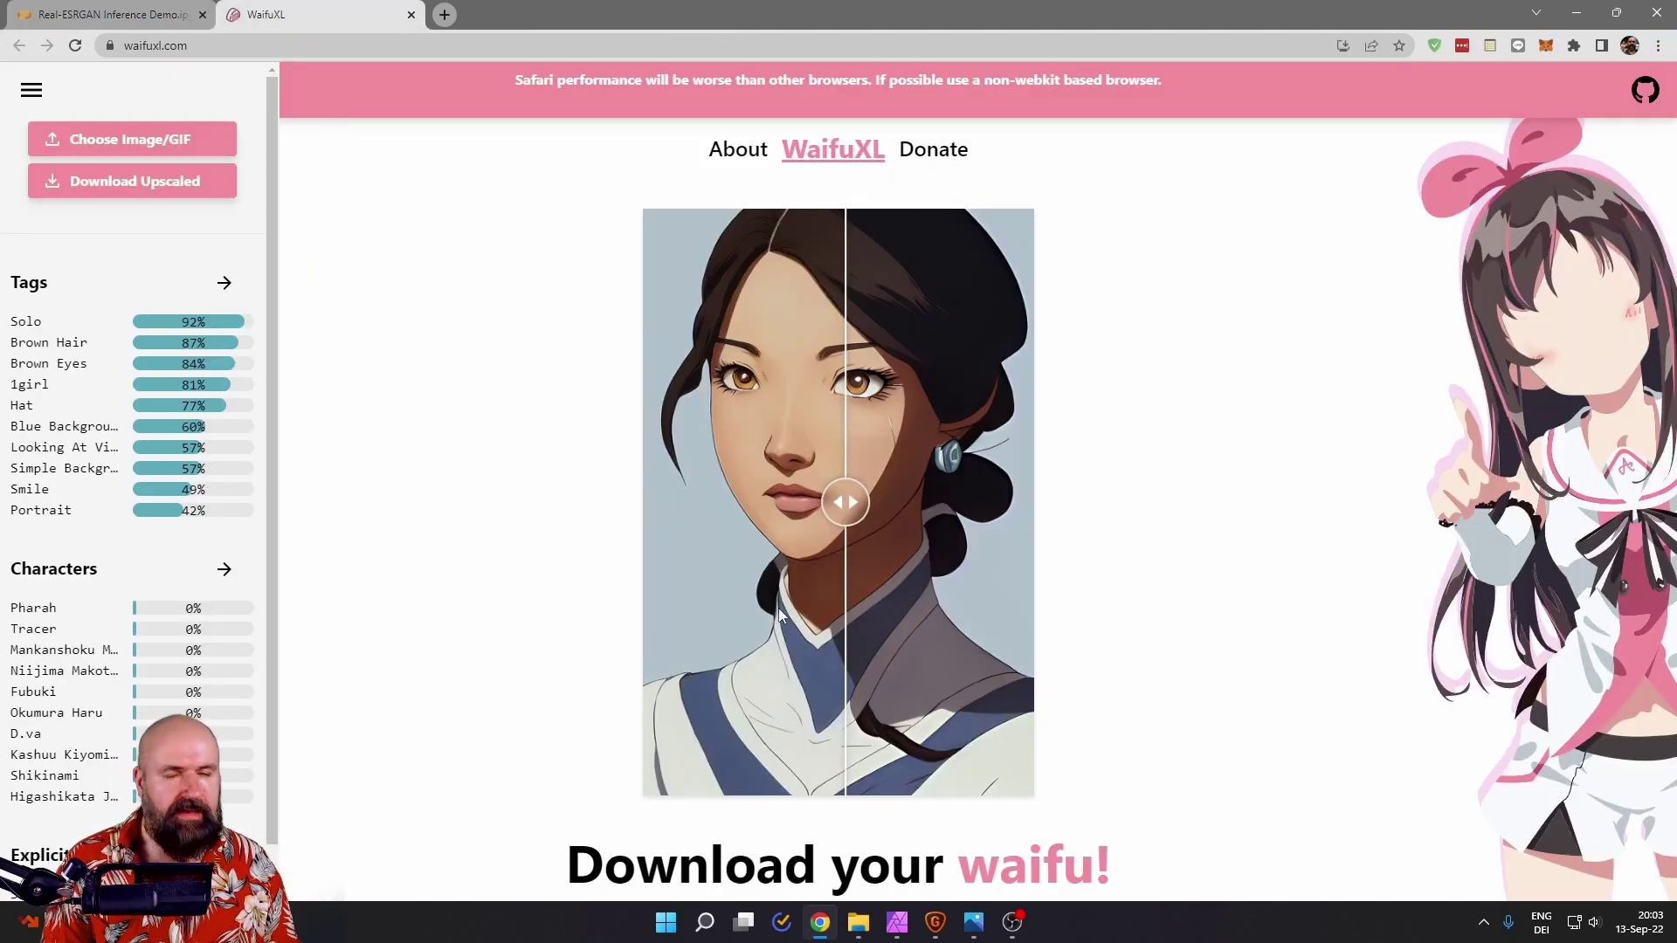
click(935, 921)
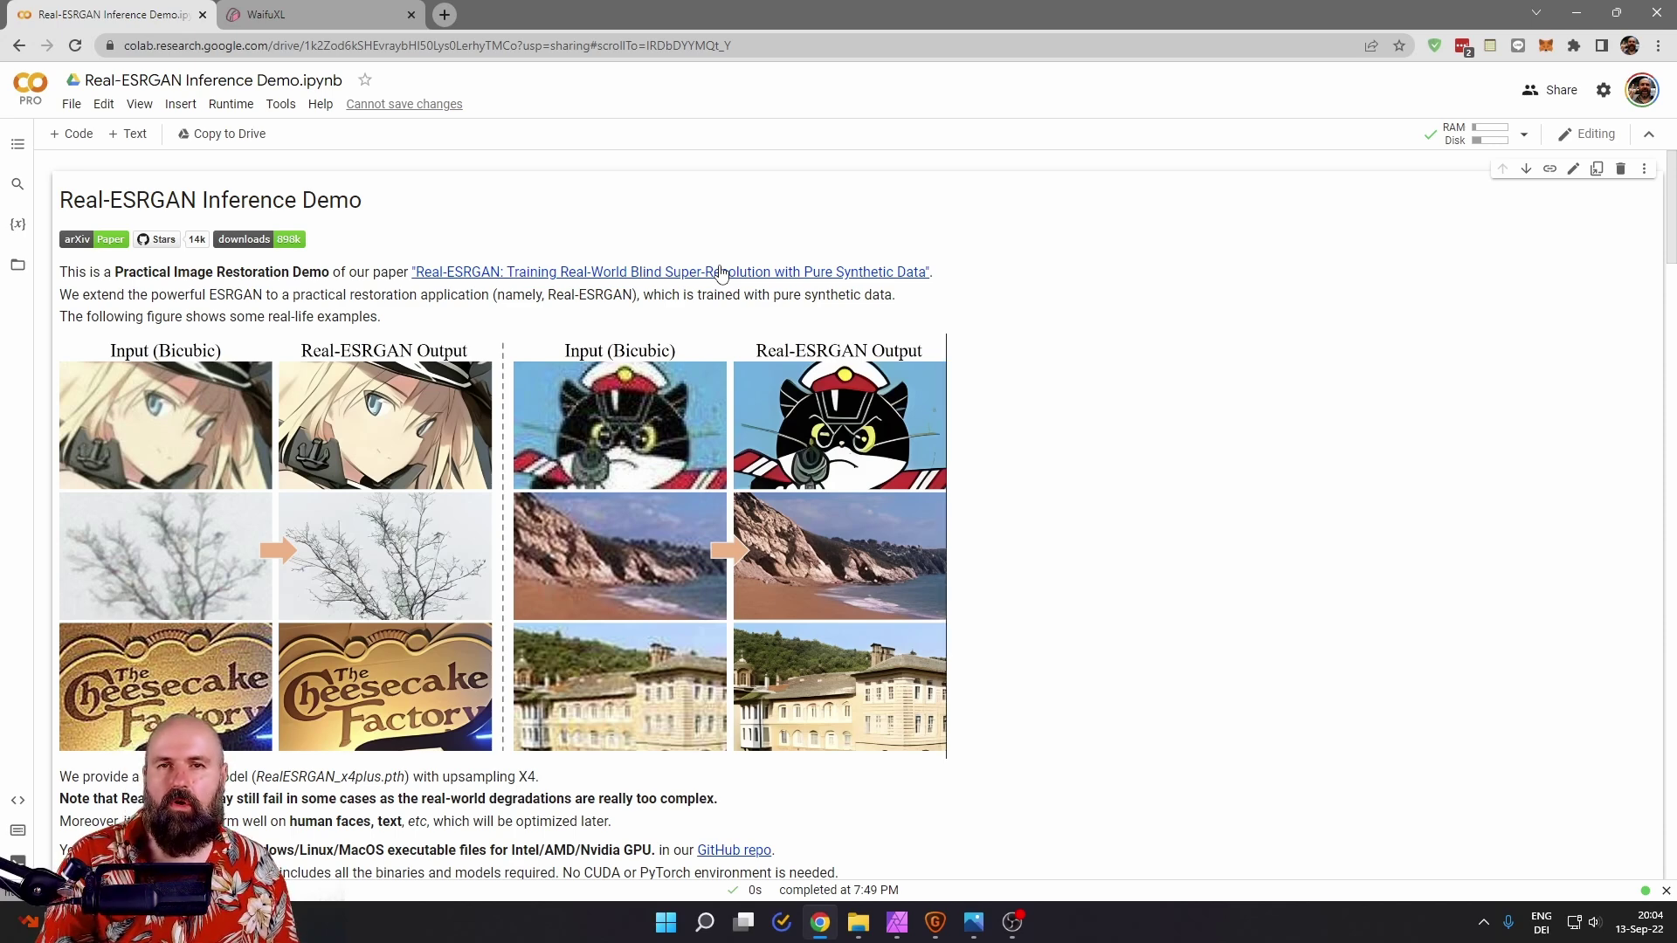
scroll(722, 274, down, 3)
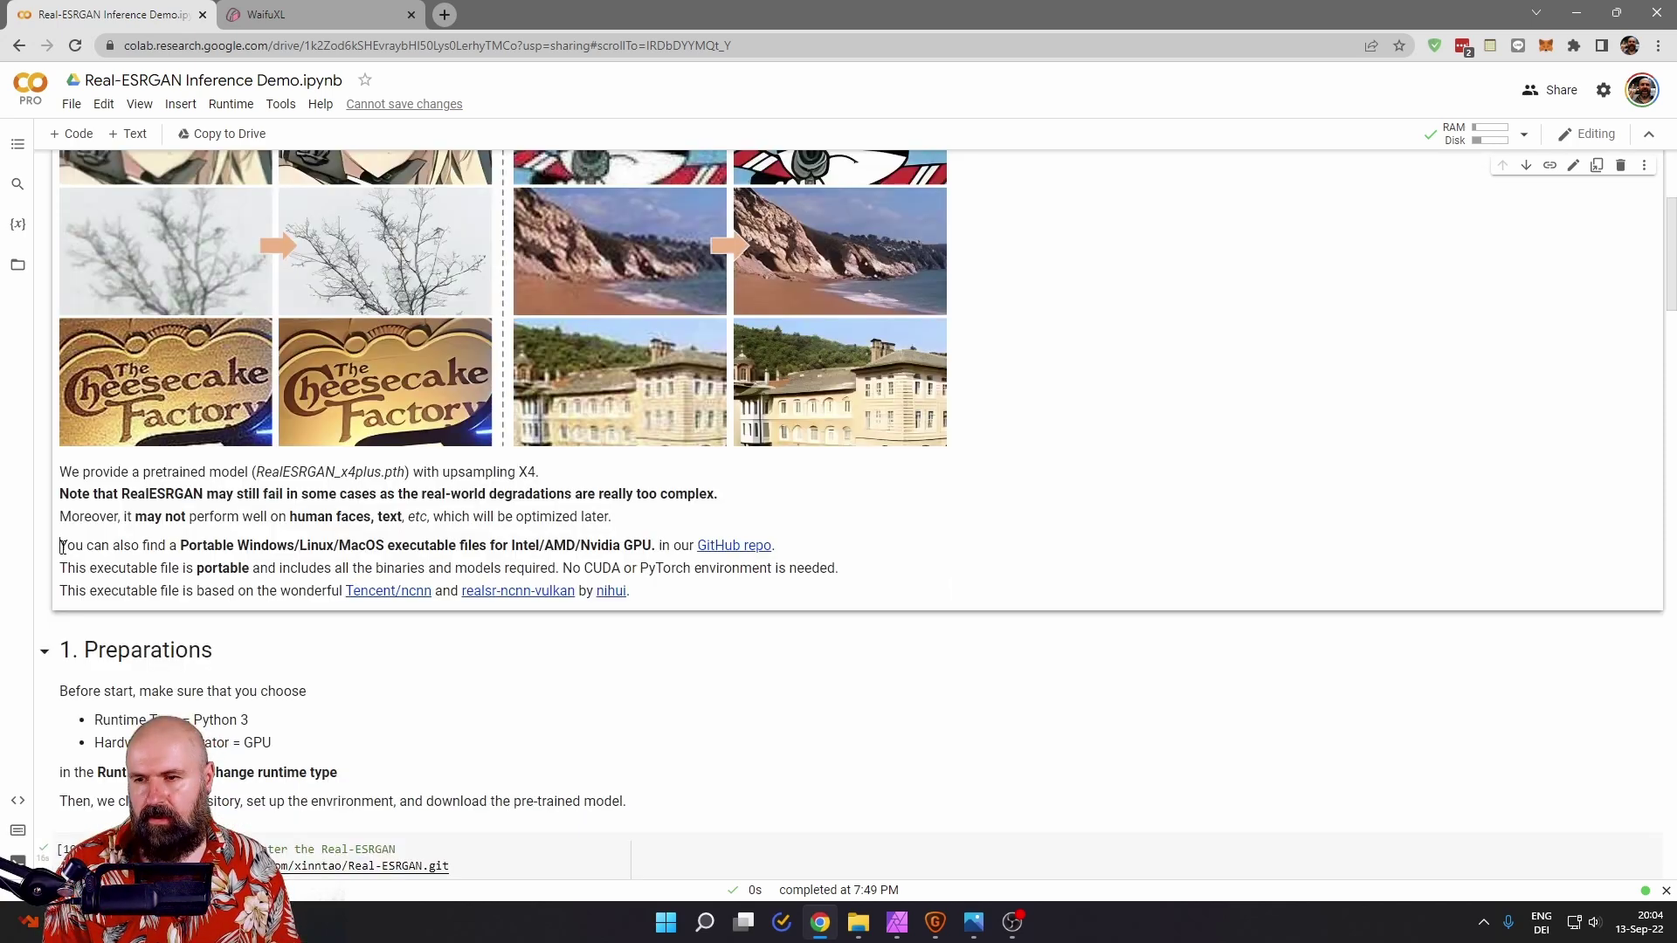
drag(60, 545, 387, 549)
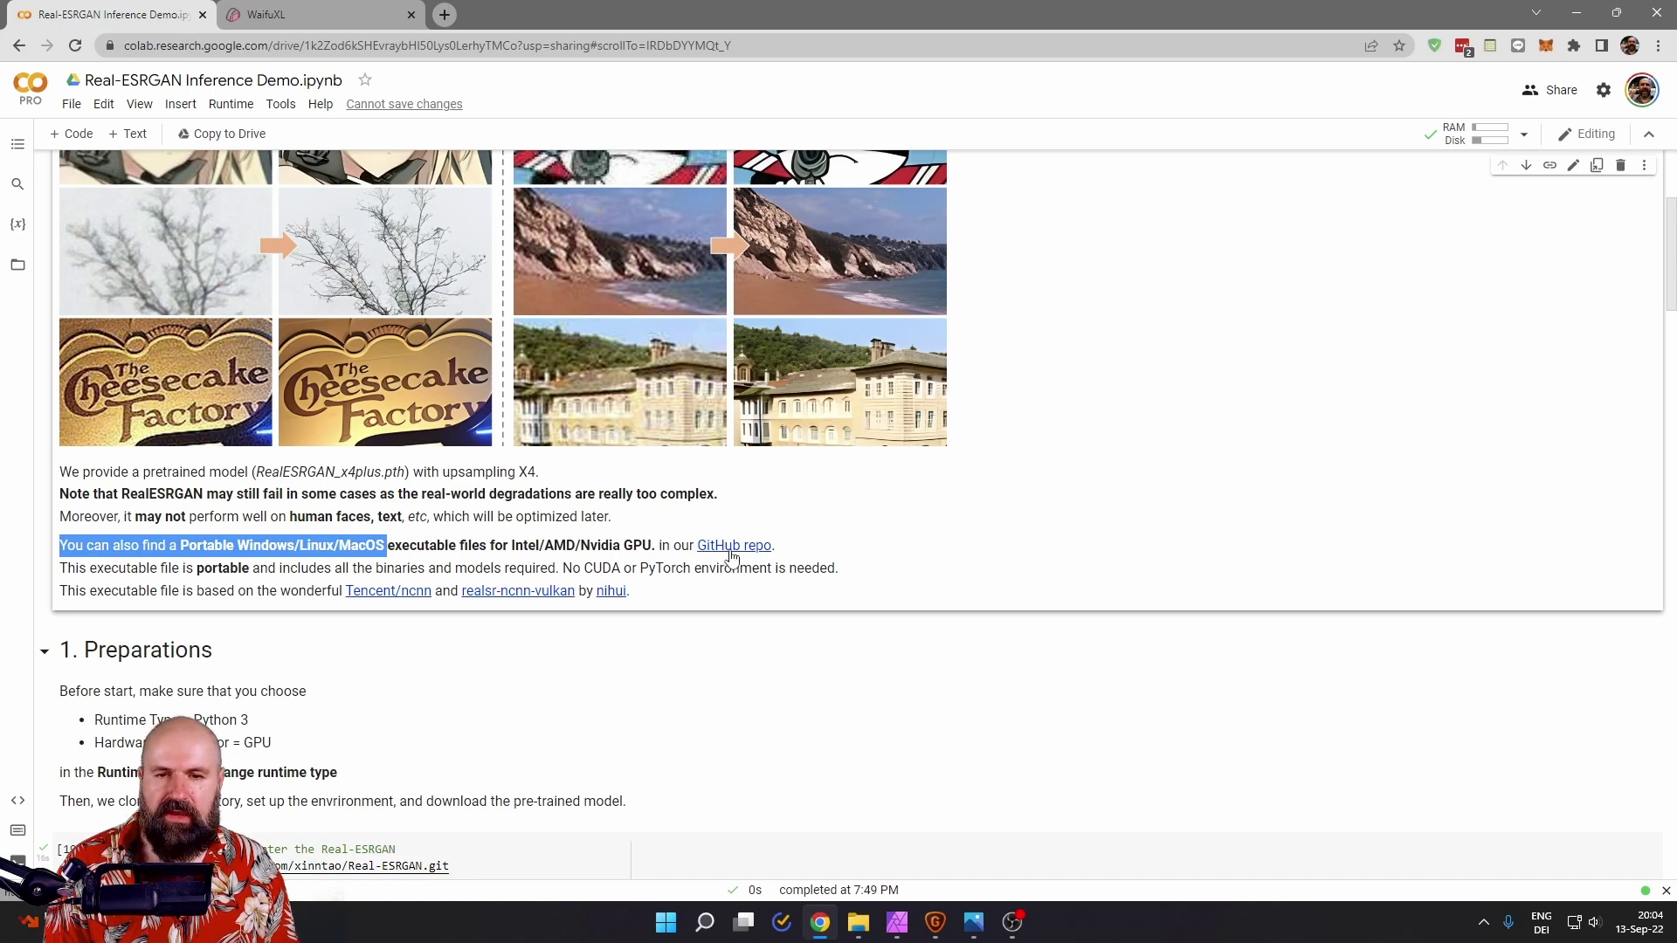
click(809, 556)
scroll(398, 505, up, 4)
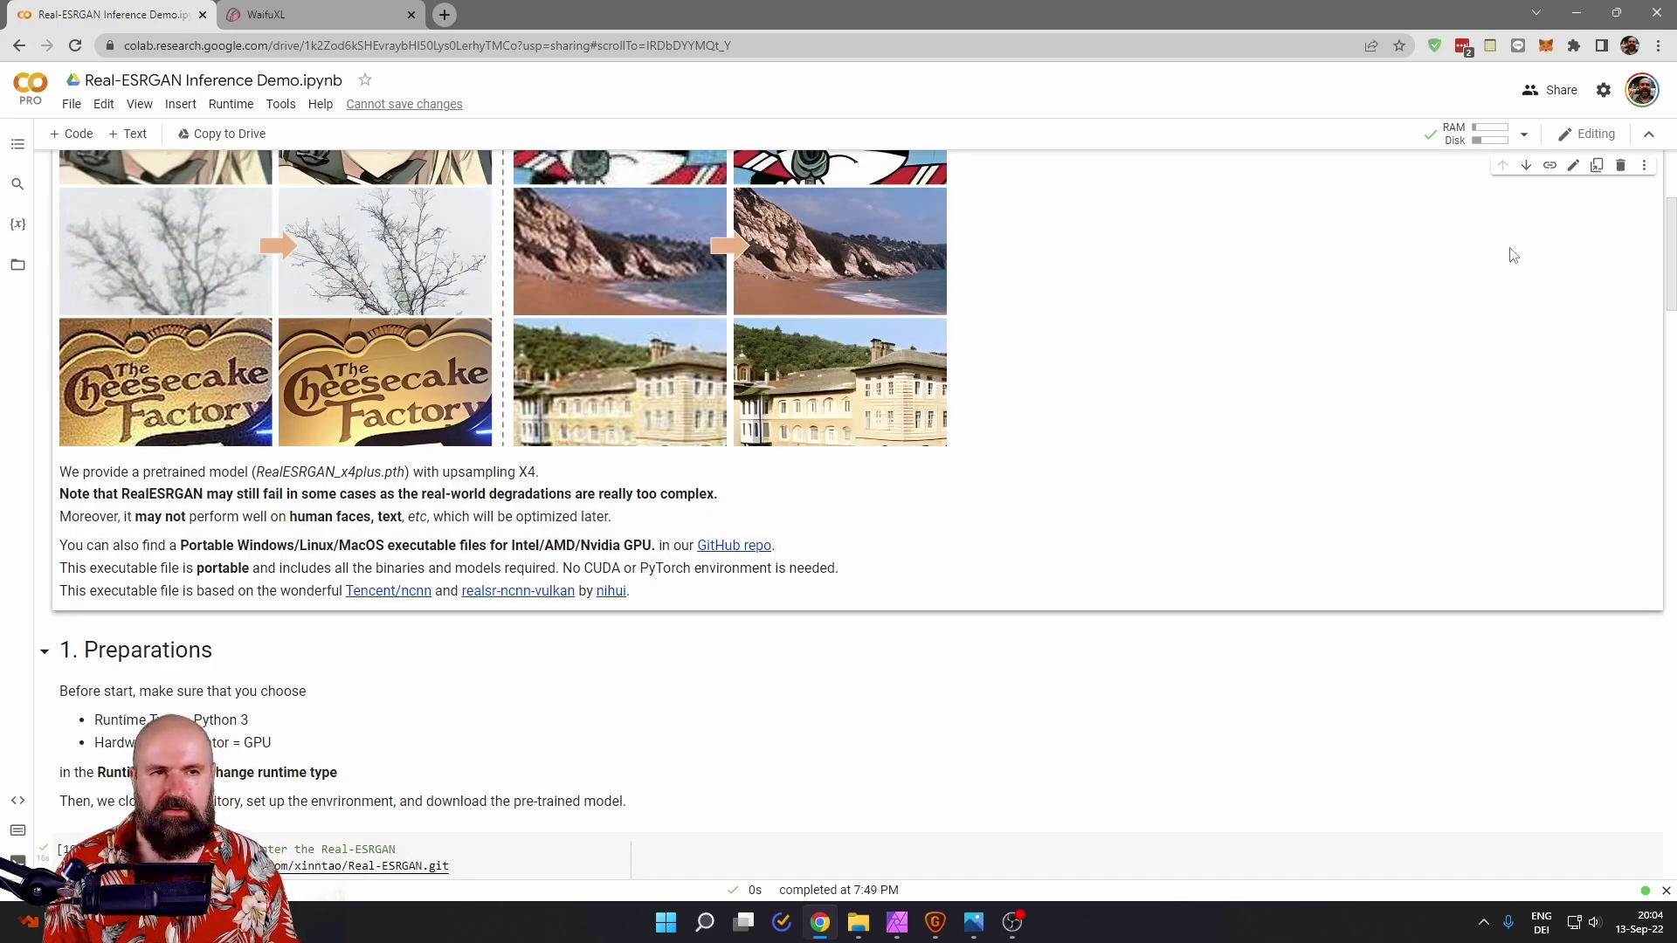
Step: Check the Colab runtime connection options, then scroll through the notebook
click(1524, 133)
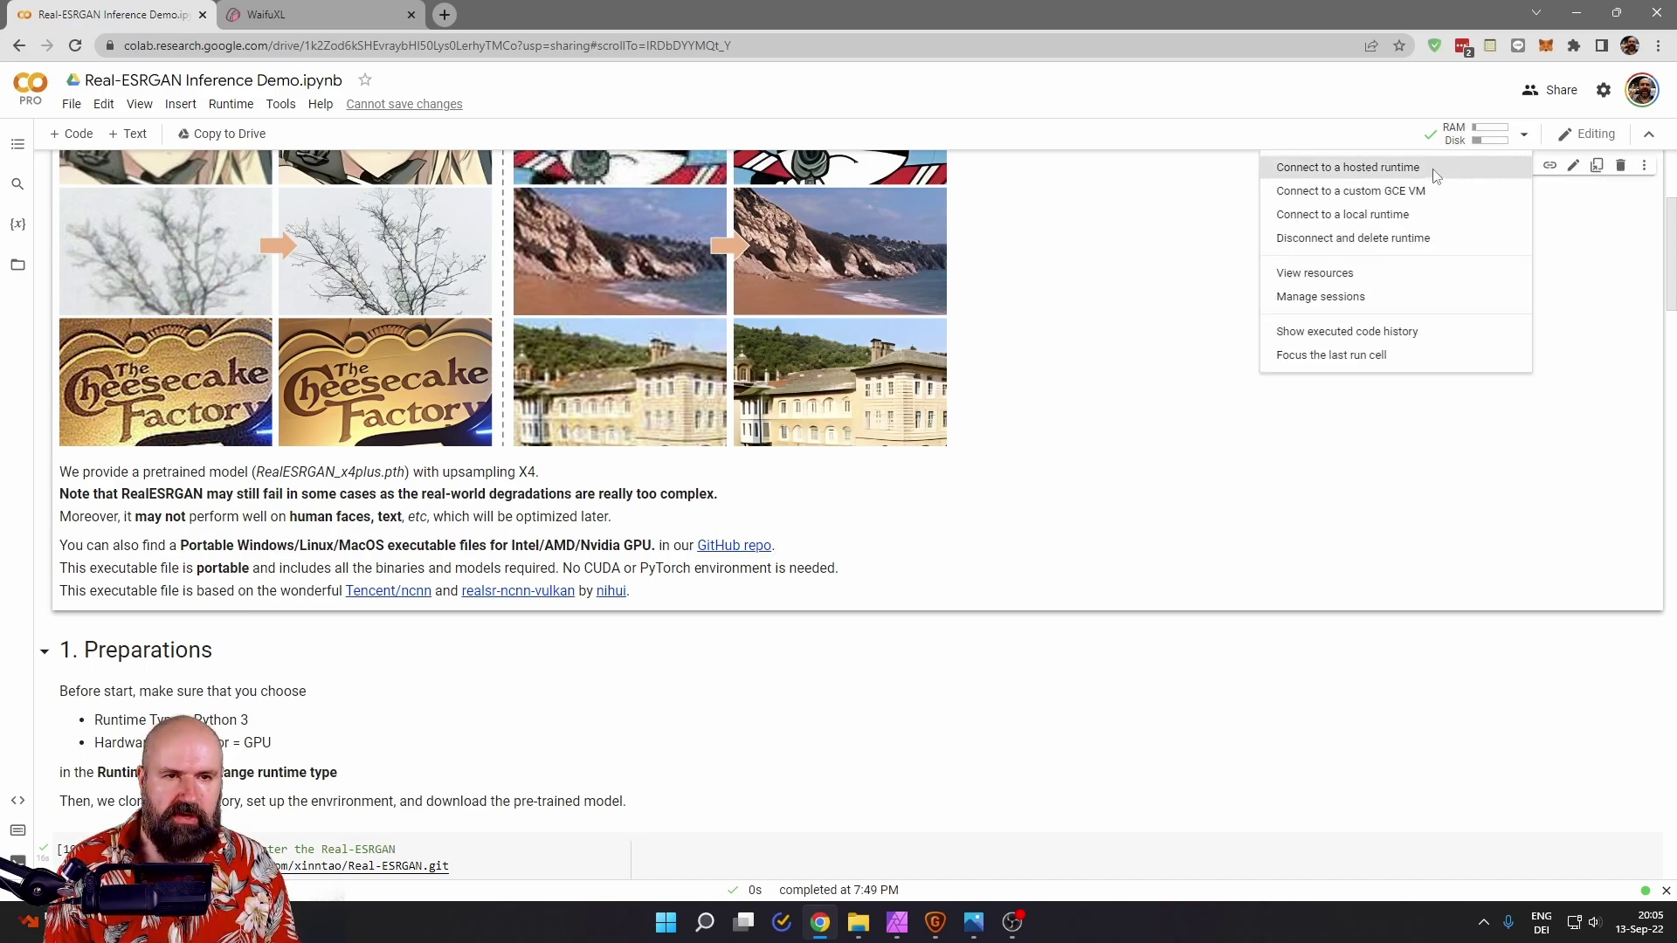
click(1086, 370)
scroll(300, 587, down, 7)
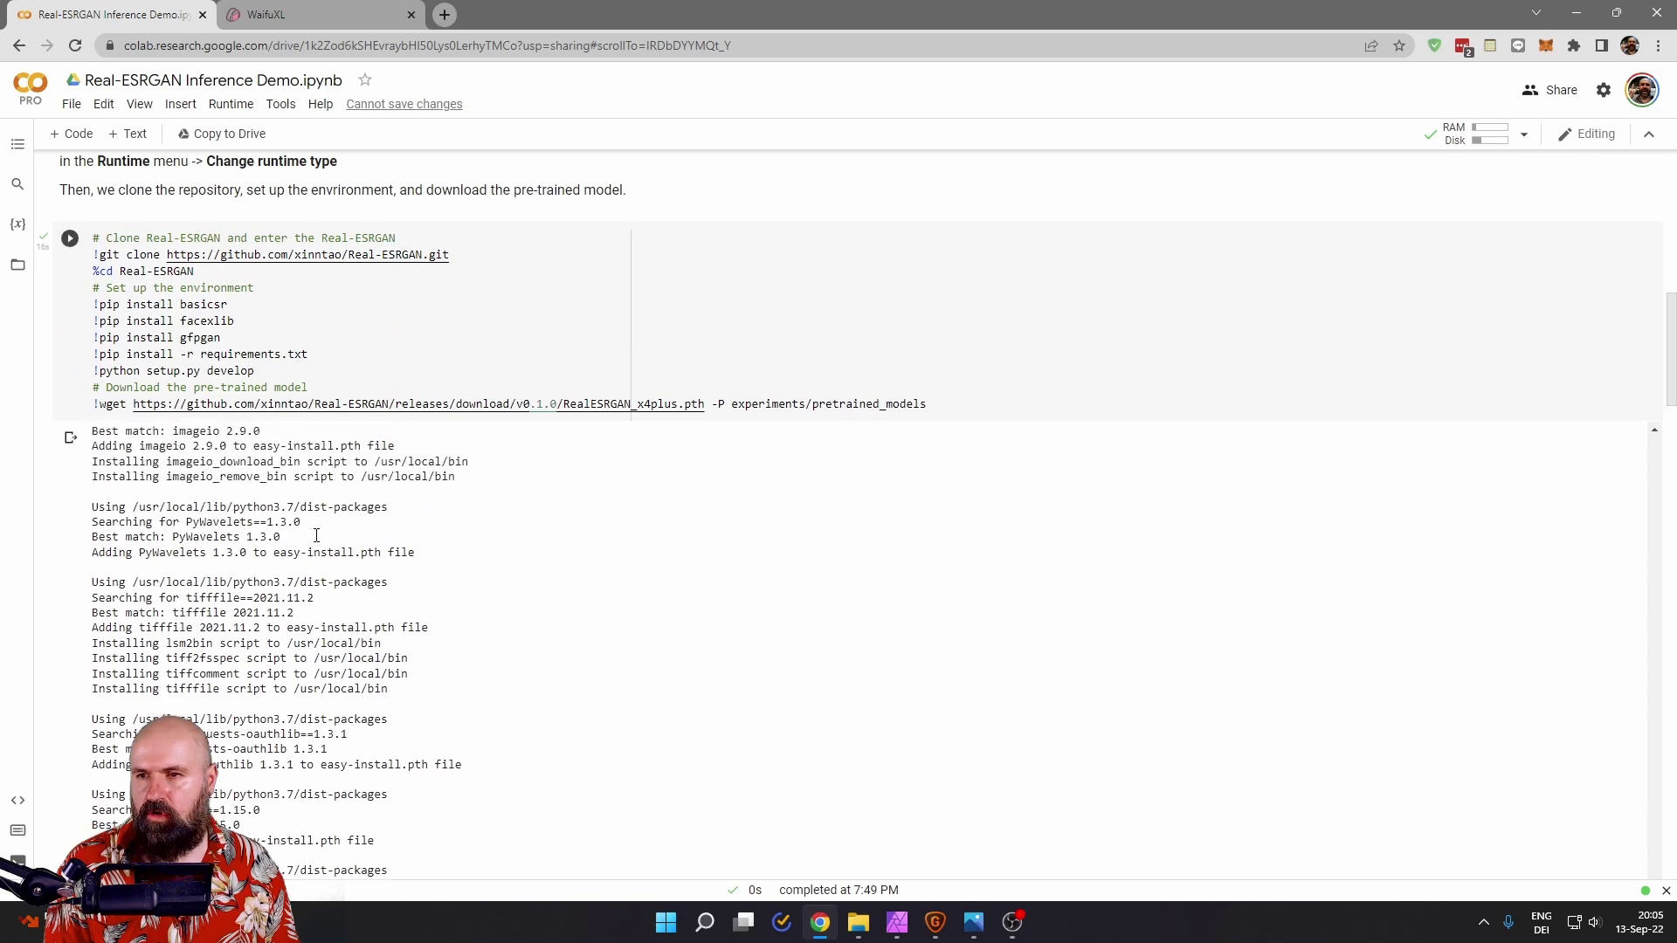
scroll(316, 536, down, 3)
scroll(53, 568, down, 5)
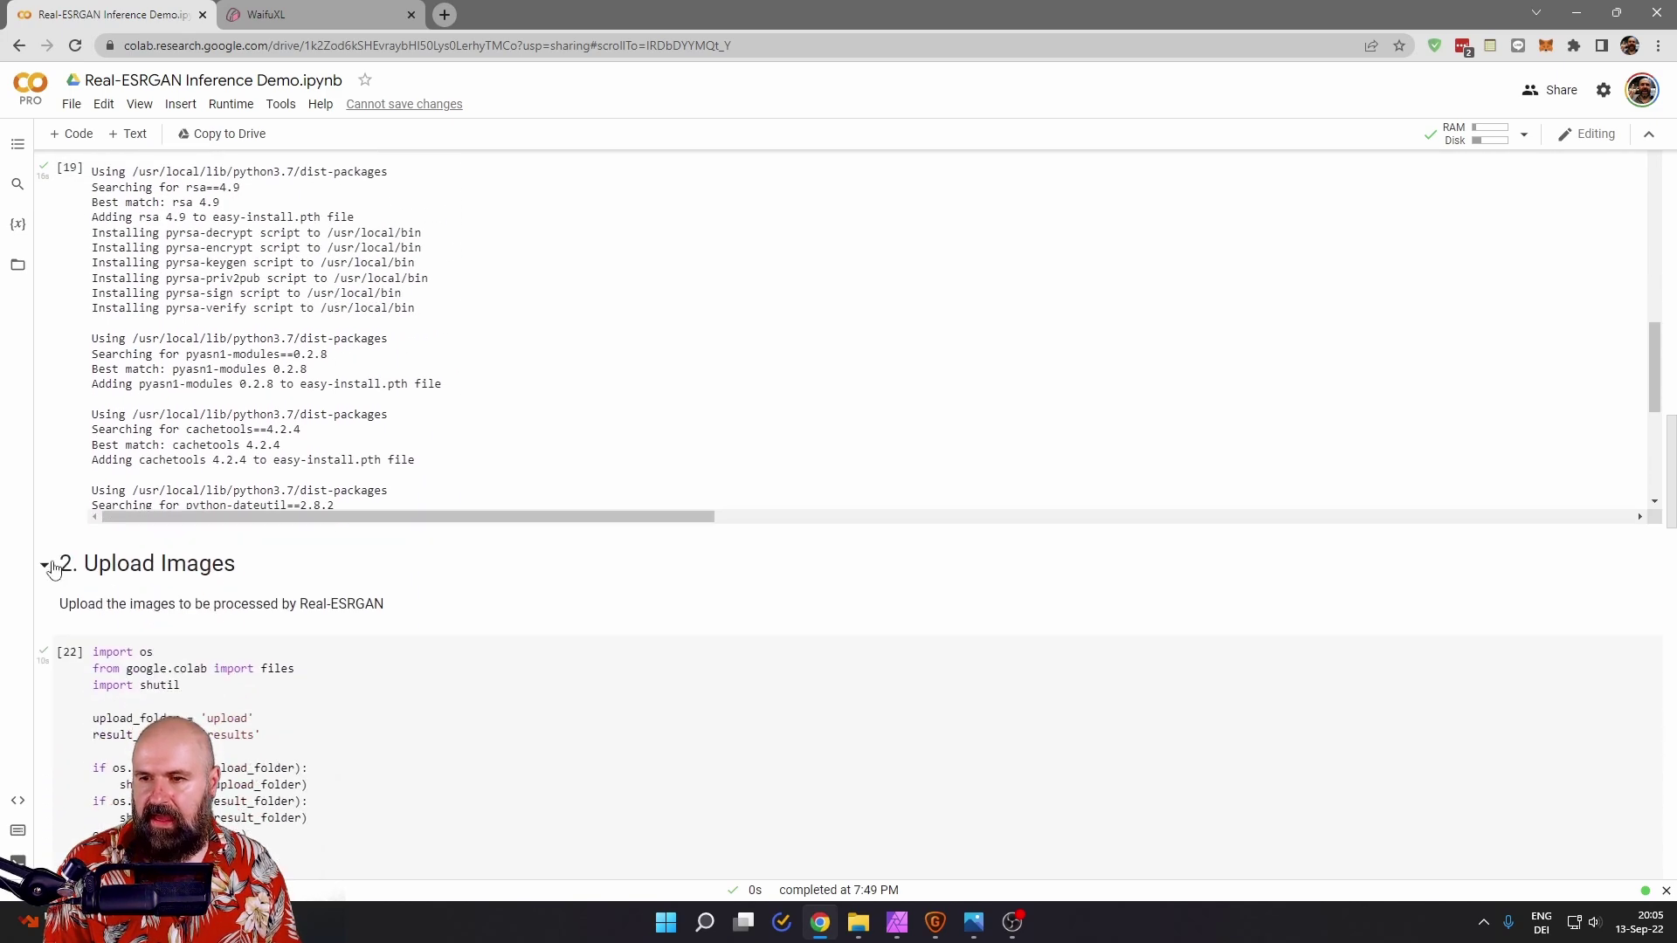
scroll(151, 208, down, 10)
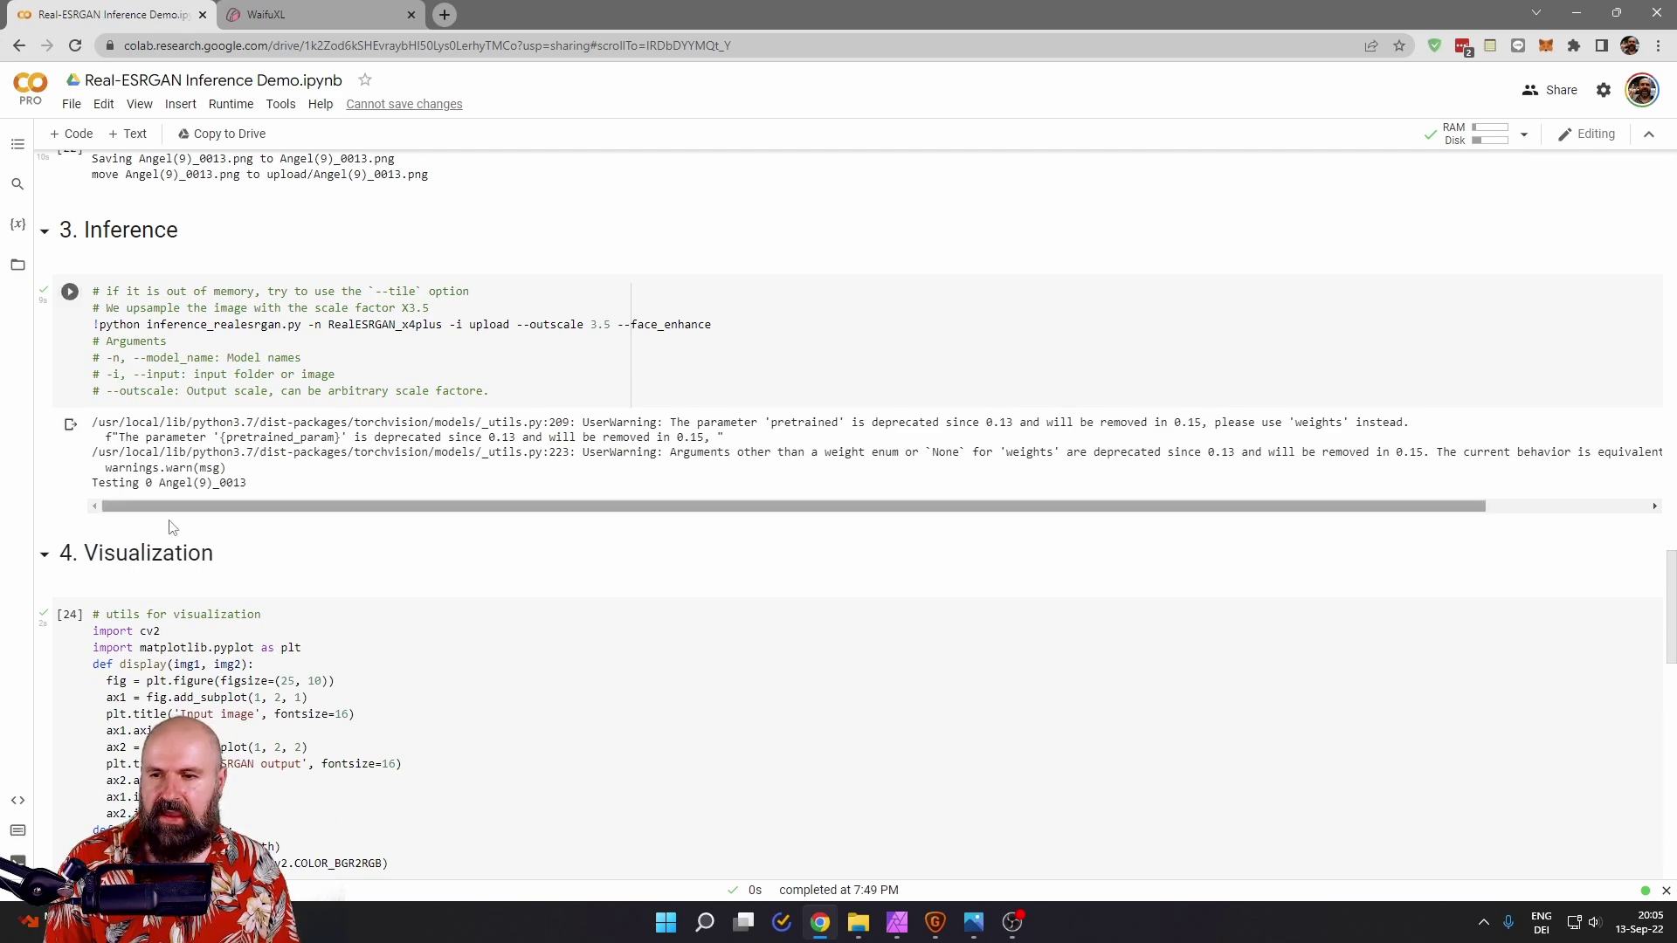
scroll(214, 587, down, 15)
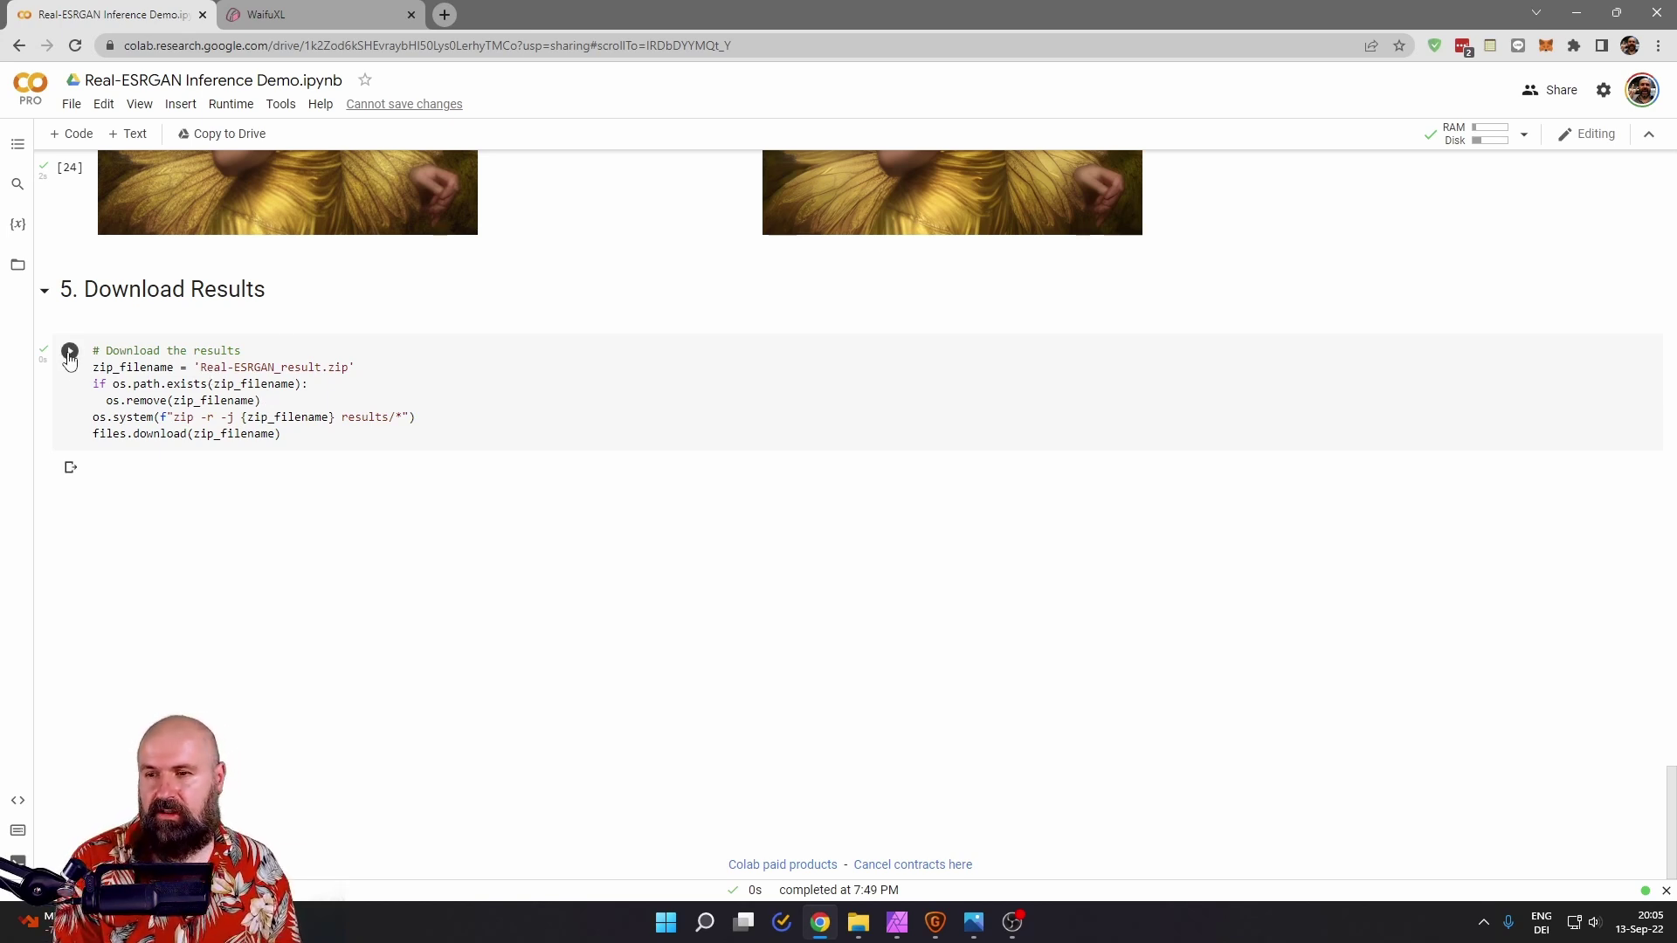
scroll(454, 575, up, 8)
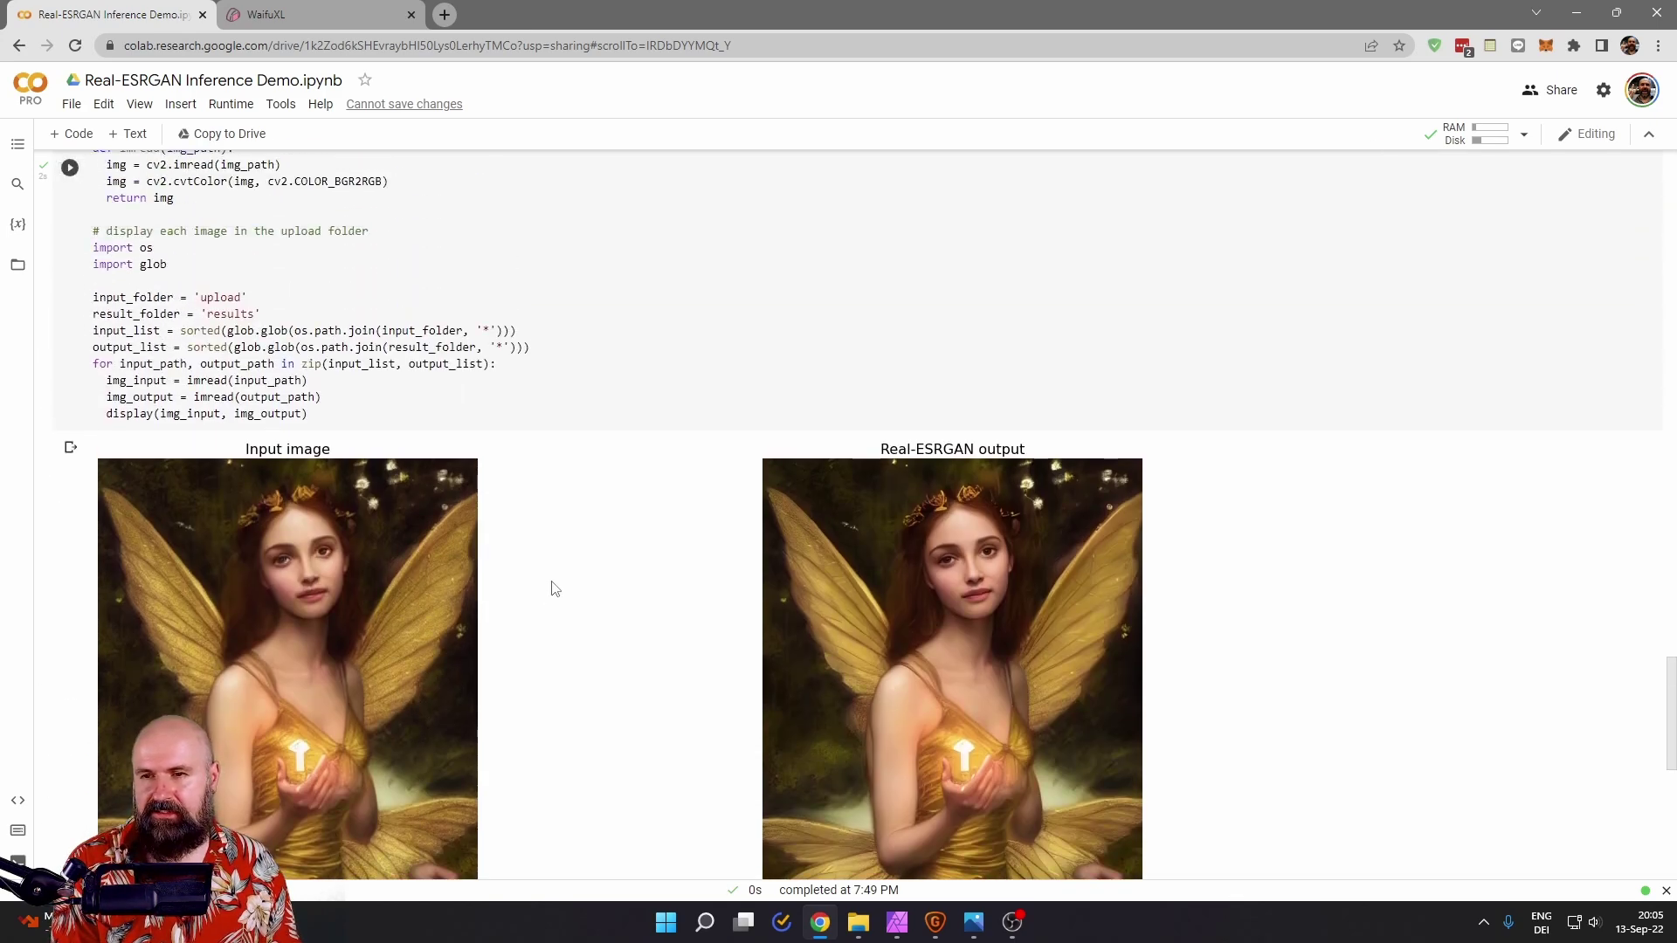
scroll(551, 588, up, 10)
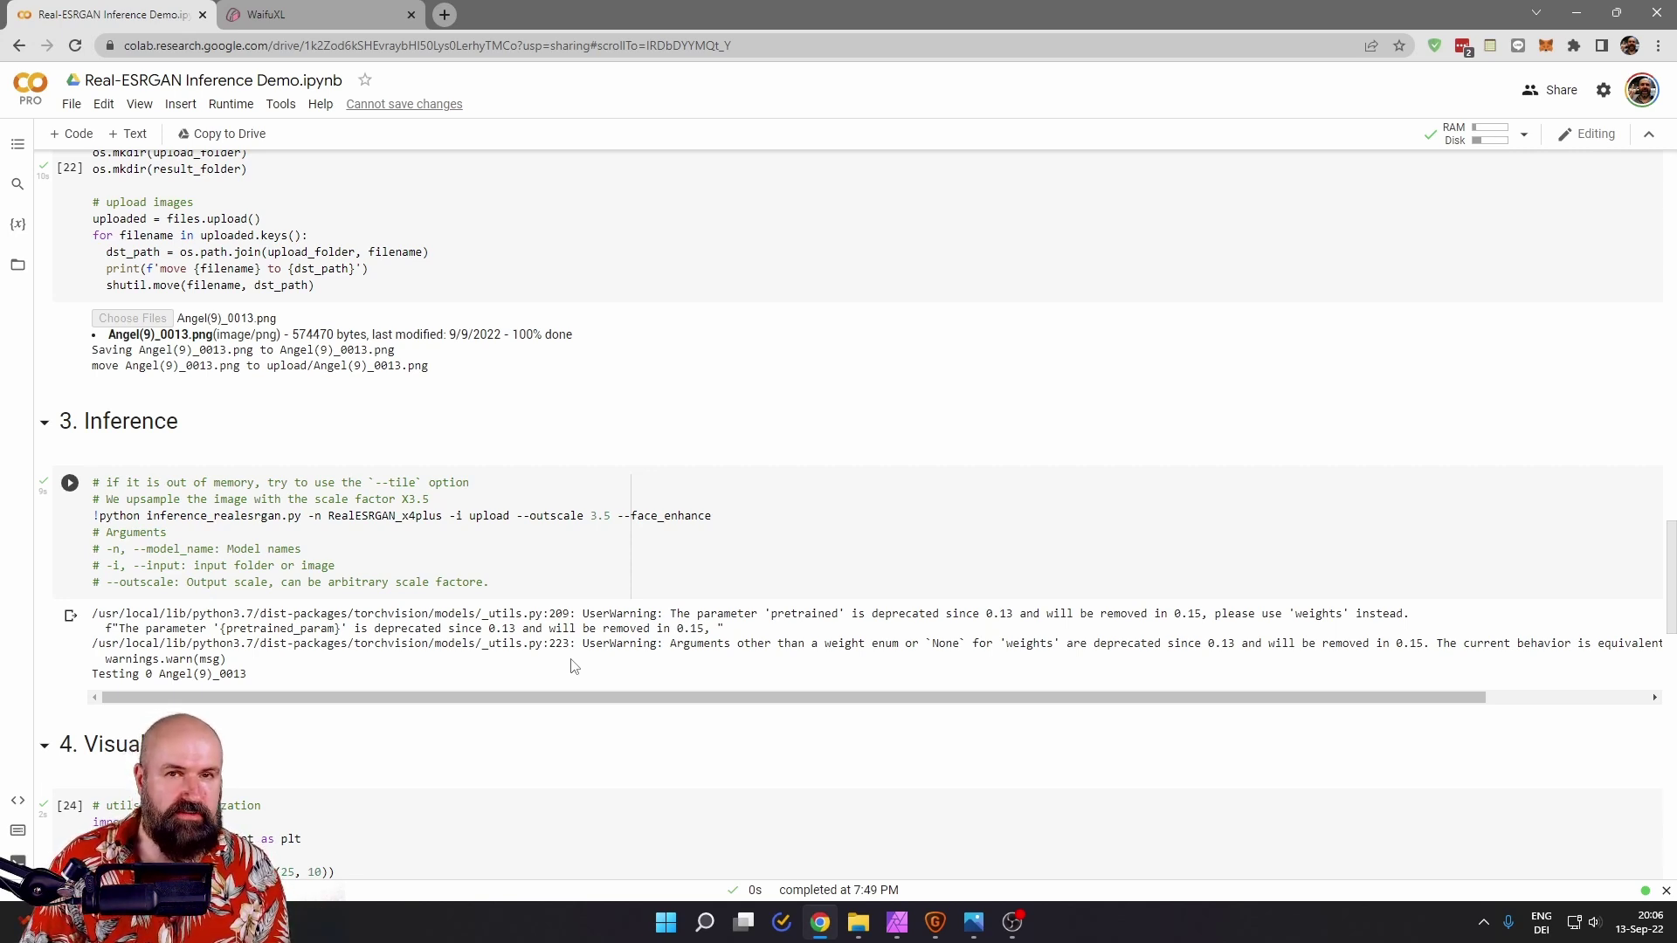
scroll(573, 666, up, 1)
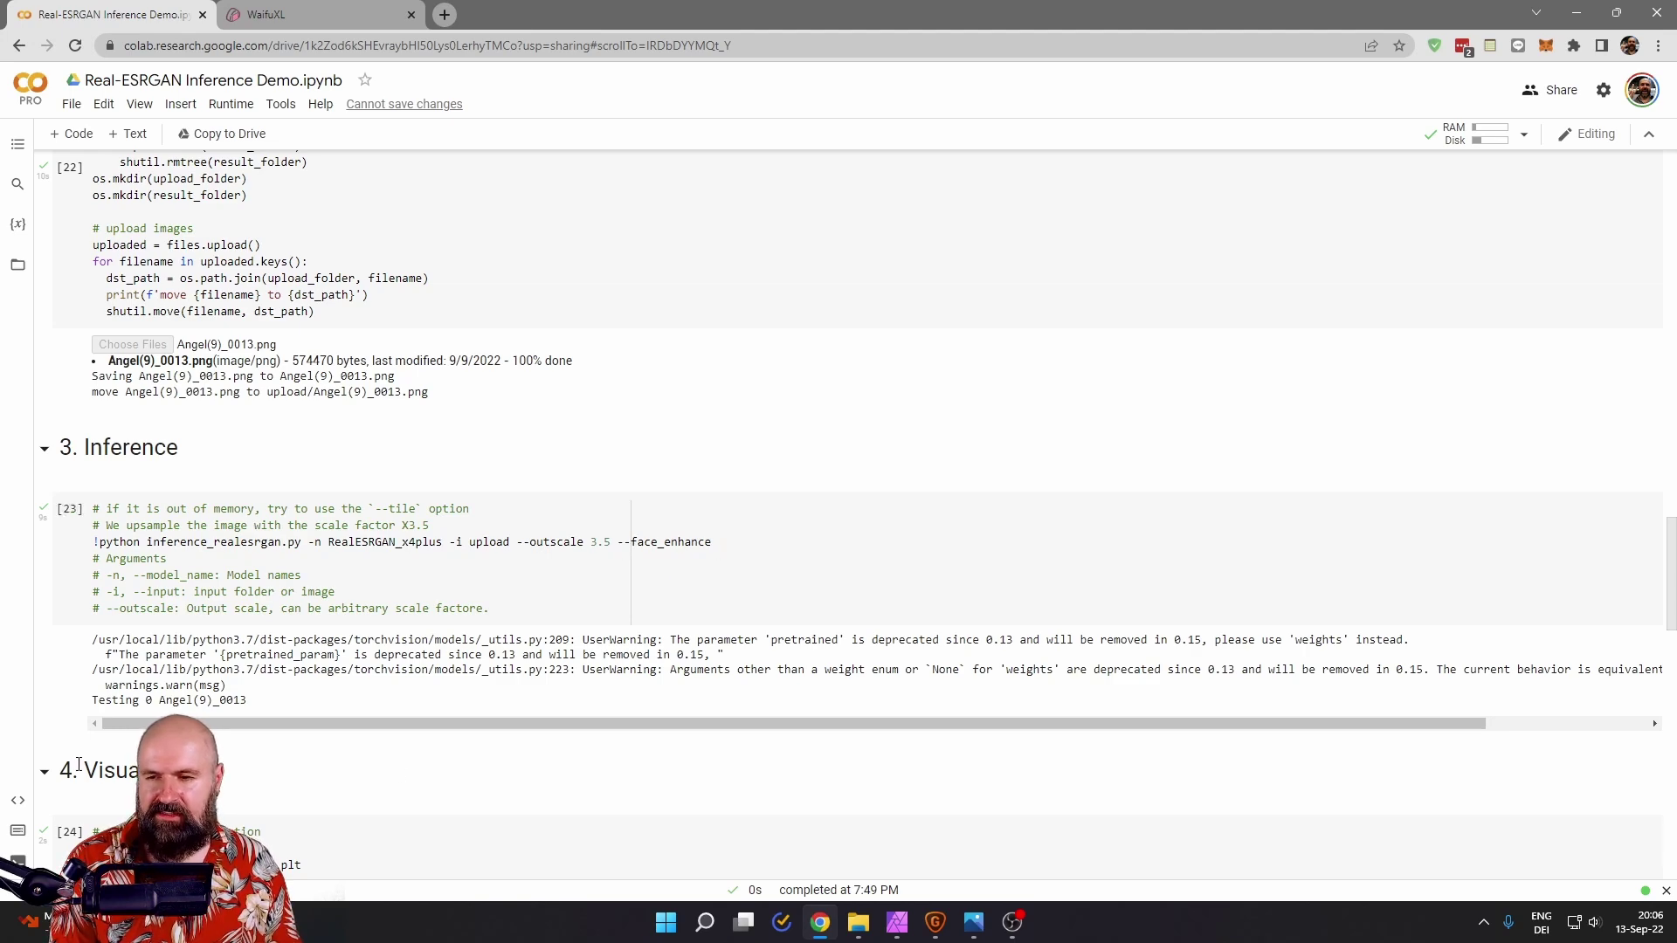
scroll(332, 779, down, 10)
scroll(64, 766, down, 1)
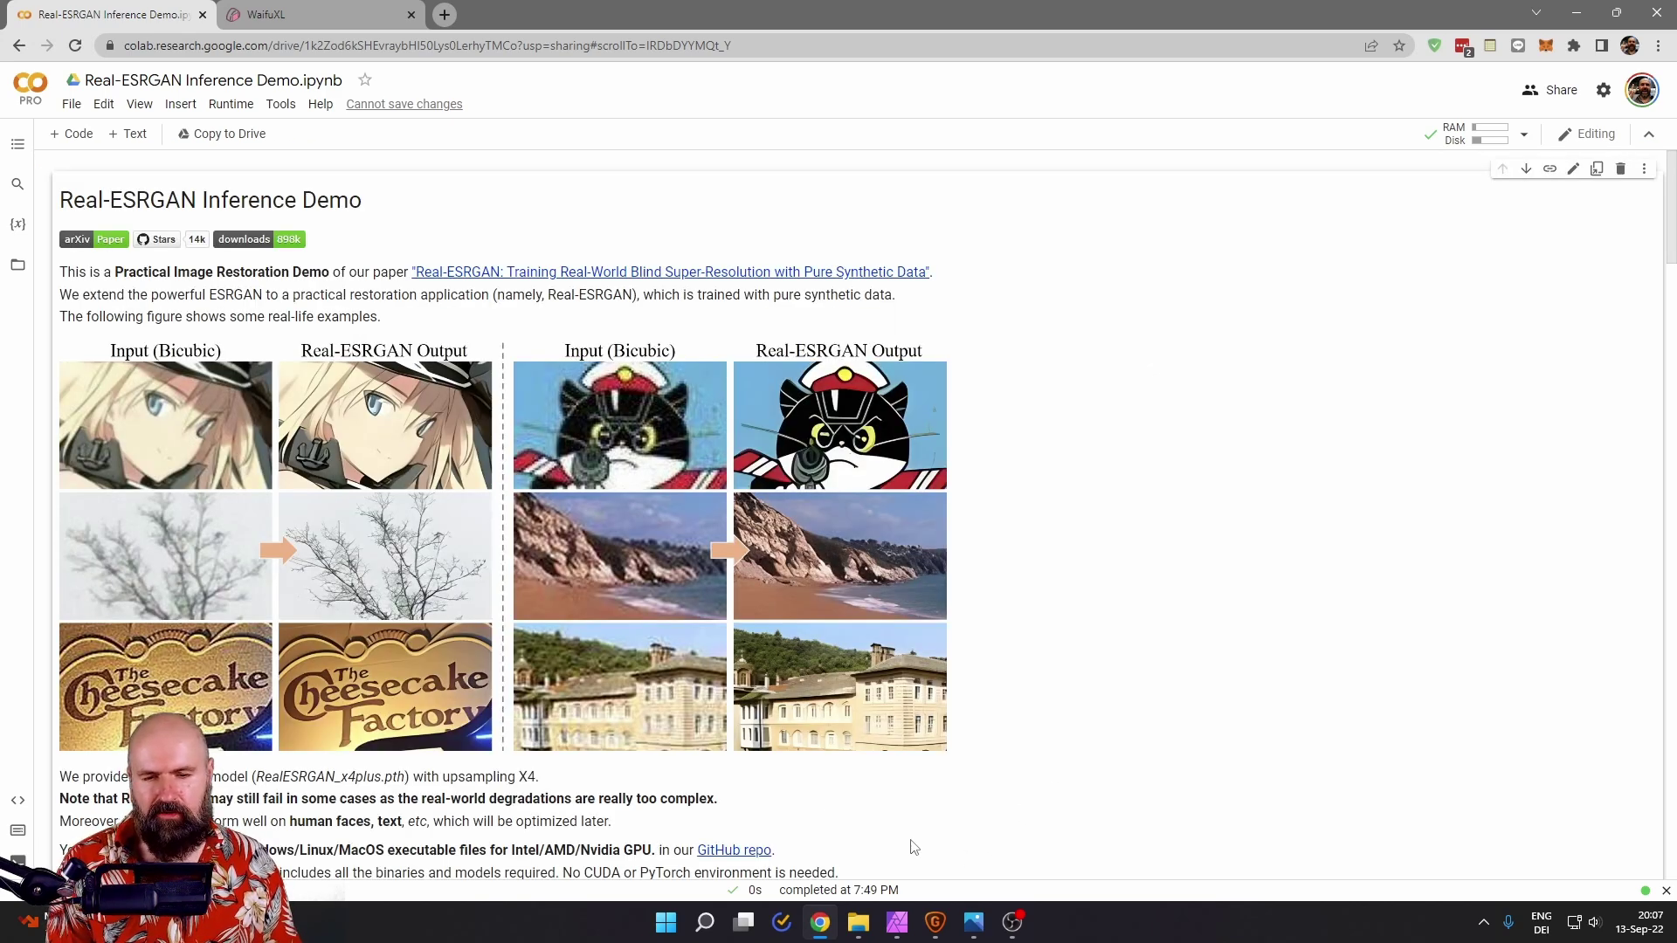
Step: Open the Properties of Angel(9)_0013.png in the Upscale Comparison folder to see its 512 x 640 size
click(857, 922)
click(1001, 315)
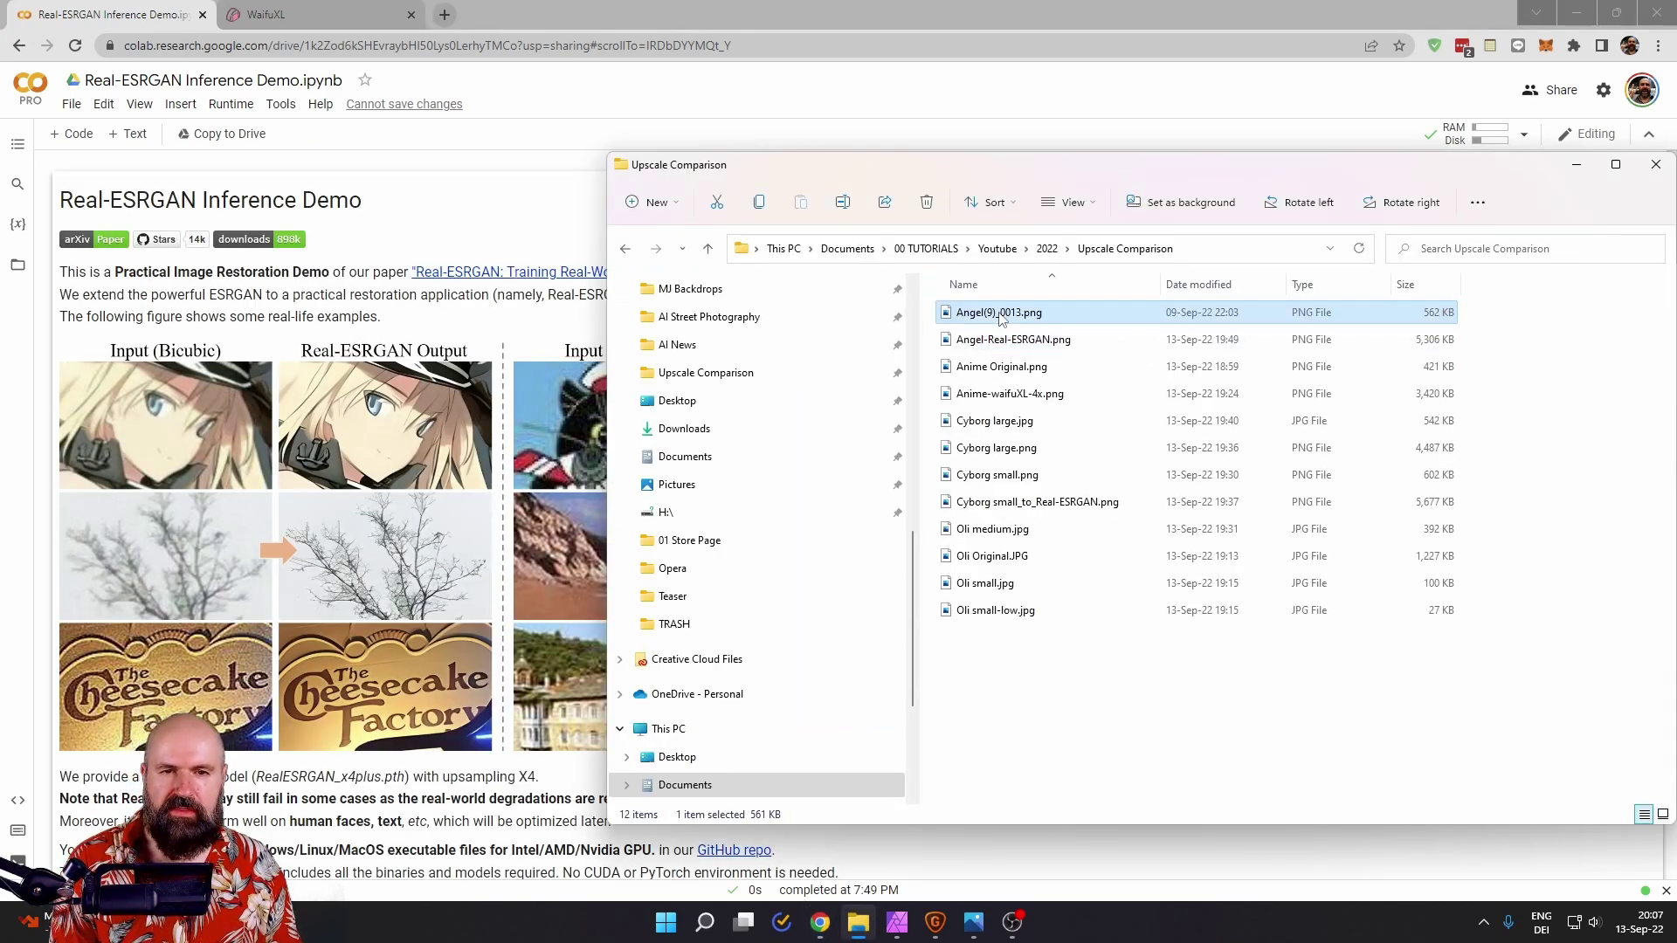
right_click(998, 315)
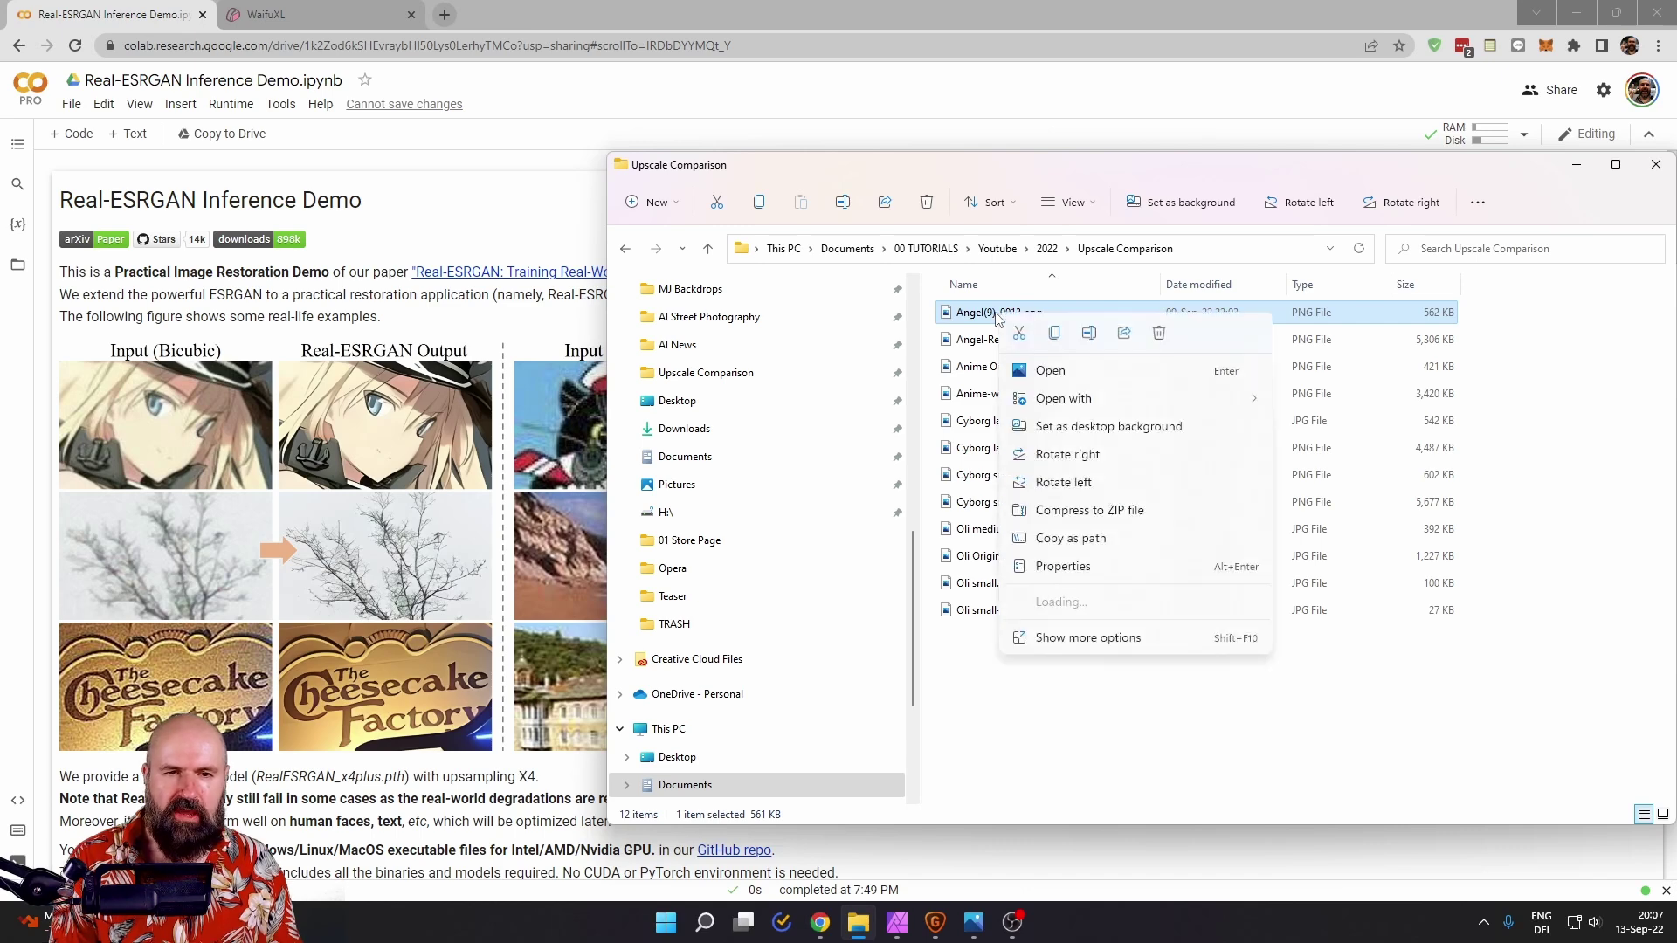
click(1048, 558)
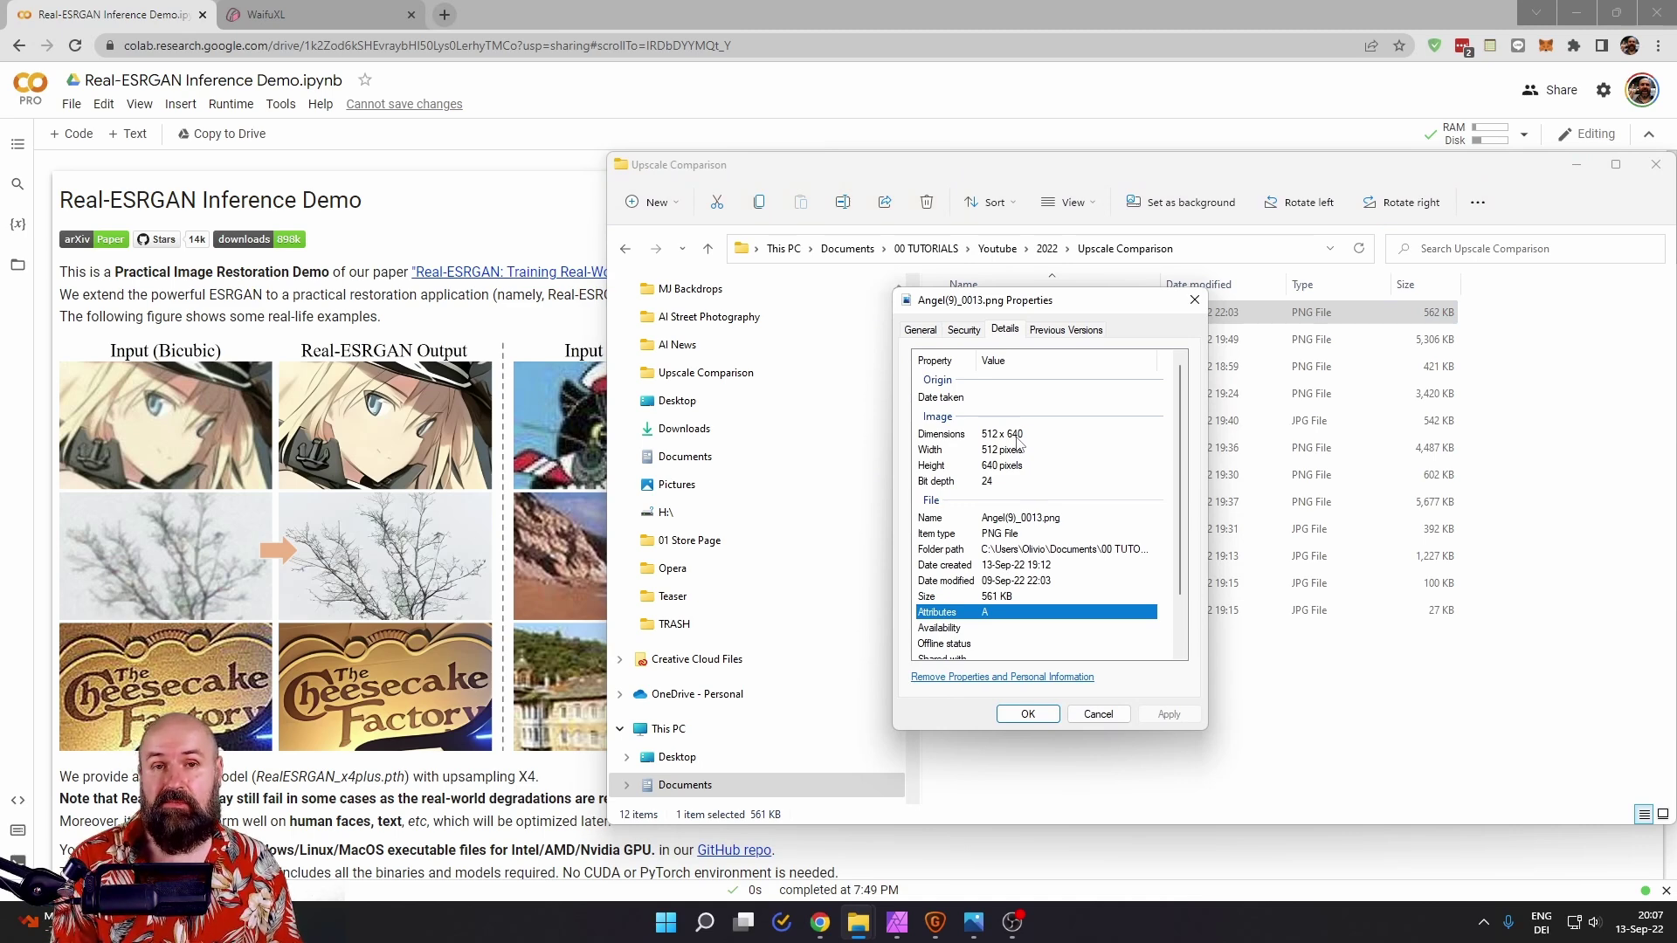
Step: View the original Angel(9)_0013.png in Photos zoomed to 177%, then leave the viewer
click(1098, 714)
key(Return)
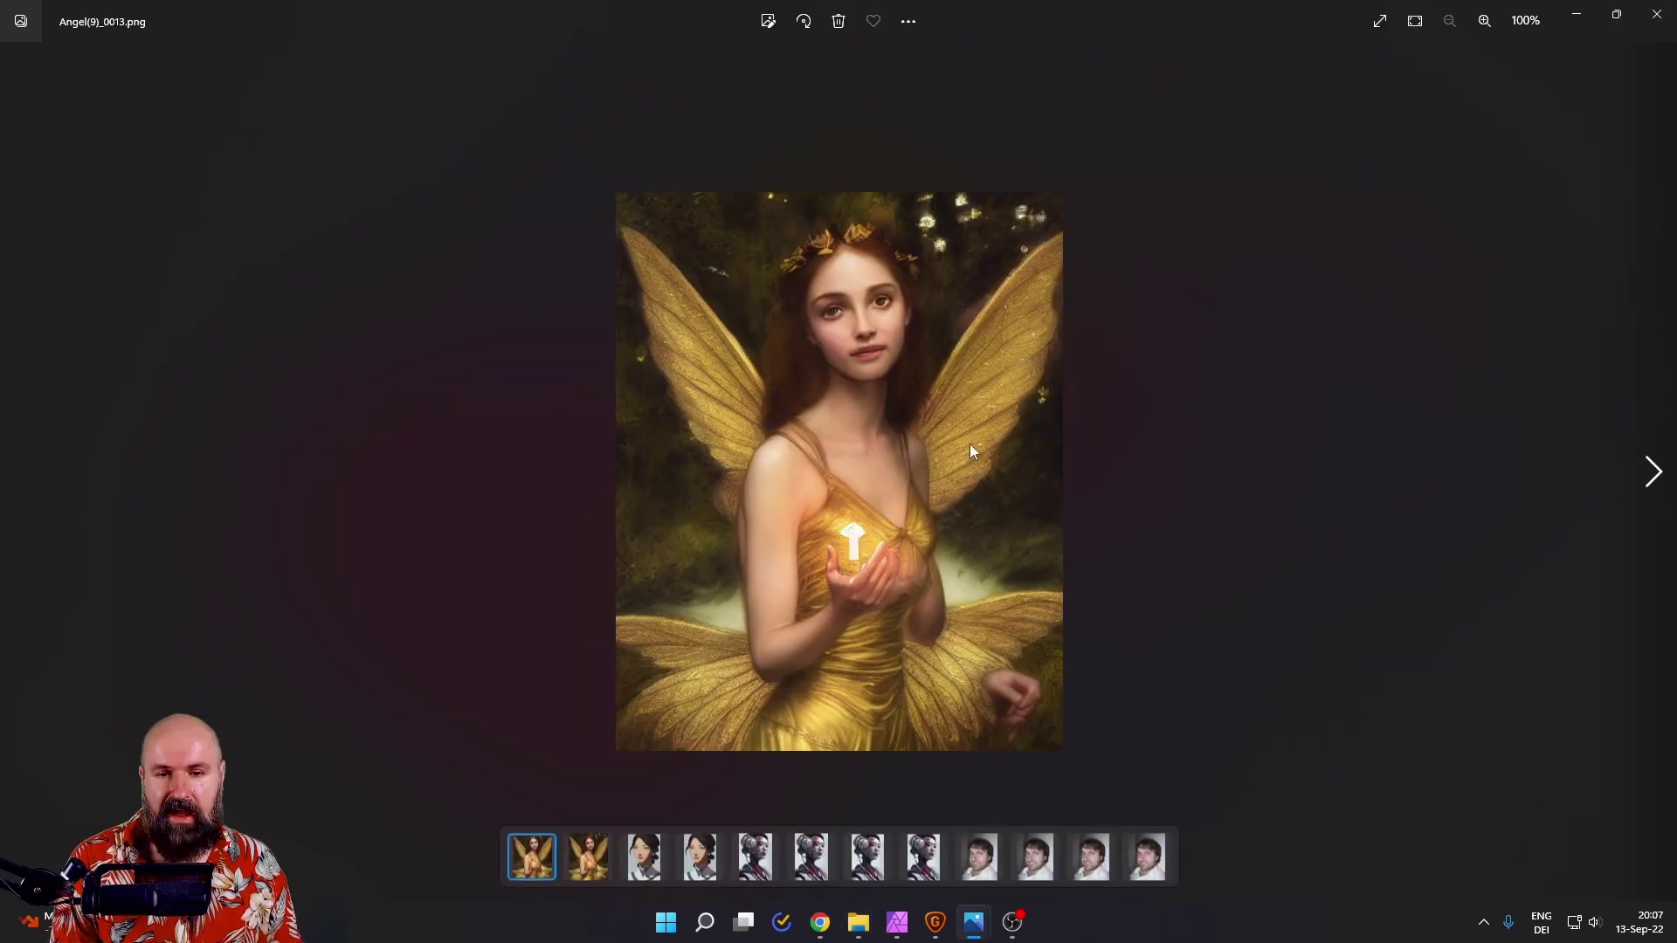
scroll(903, 495, up, 5)
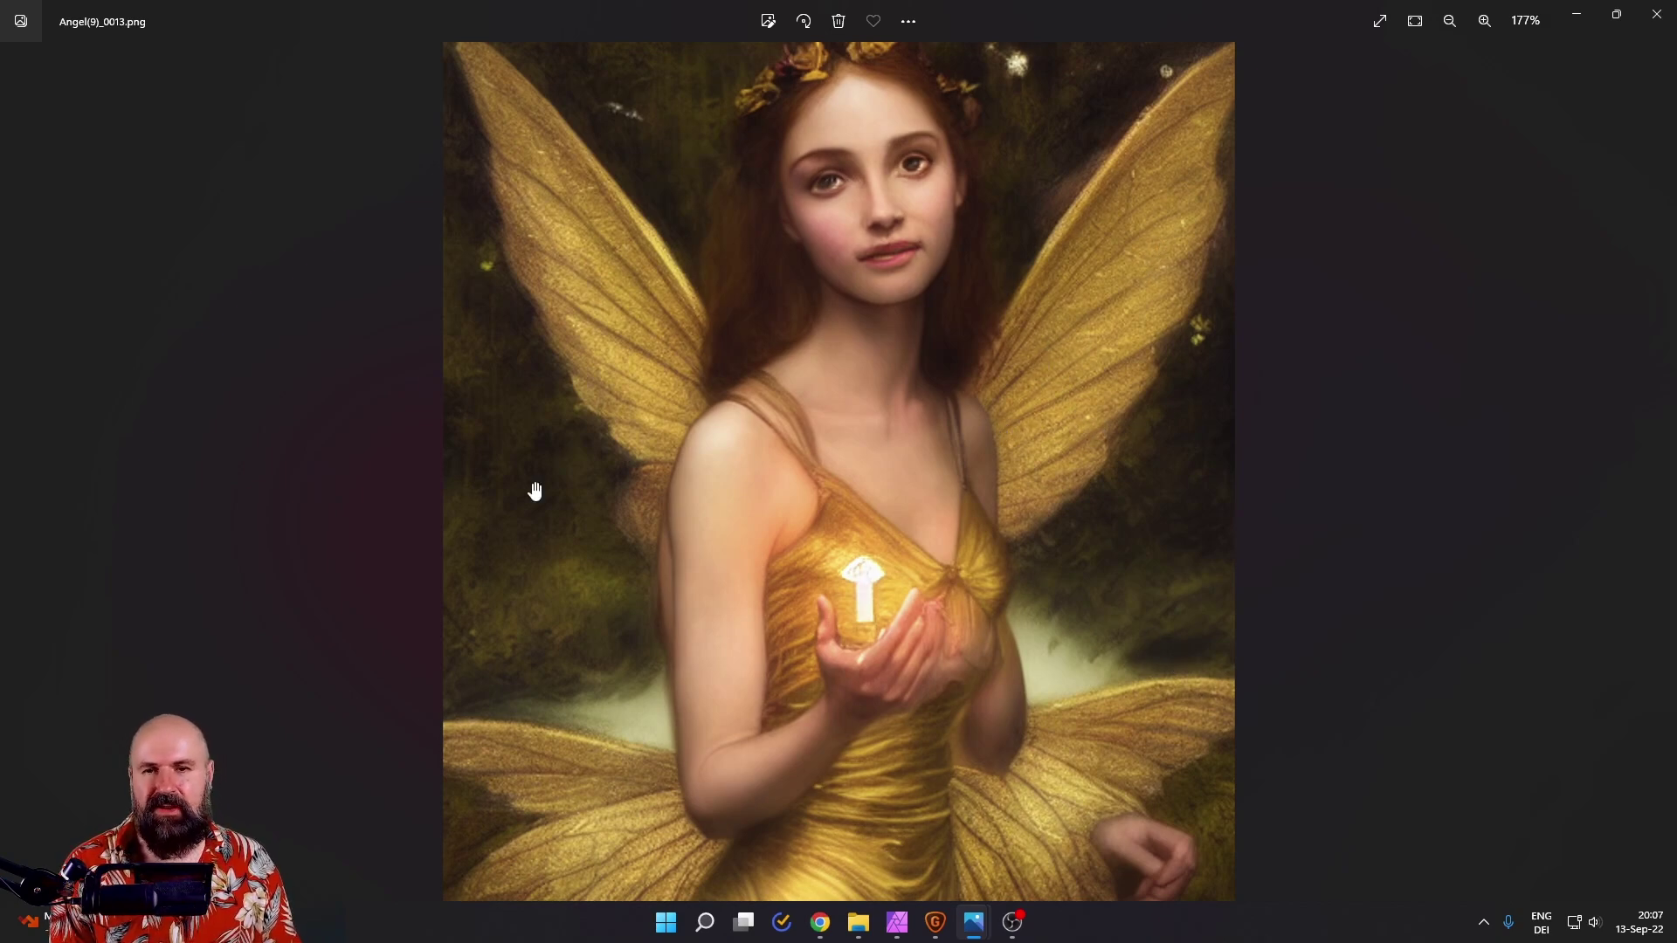
key(alt+Tab)
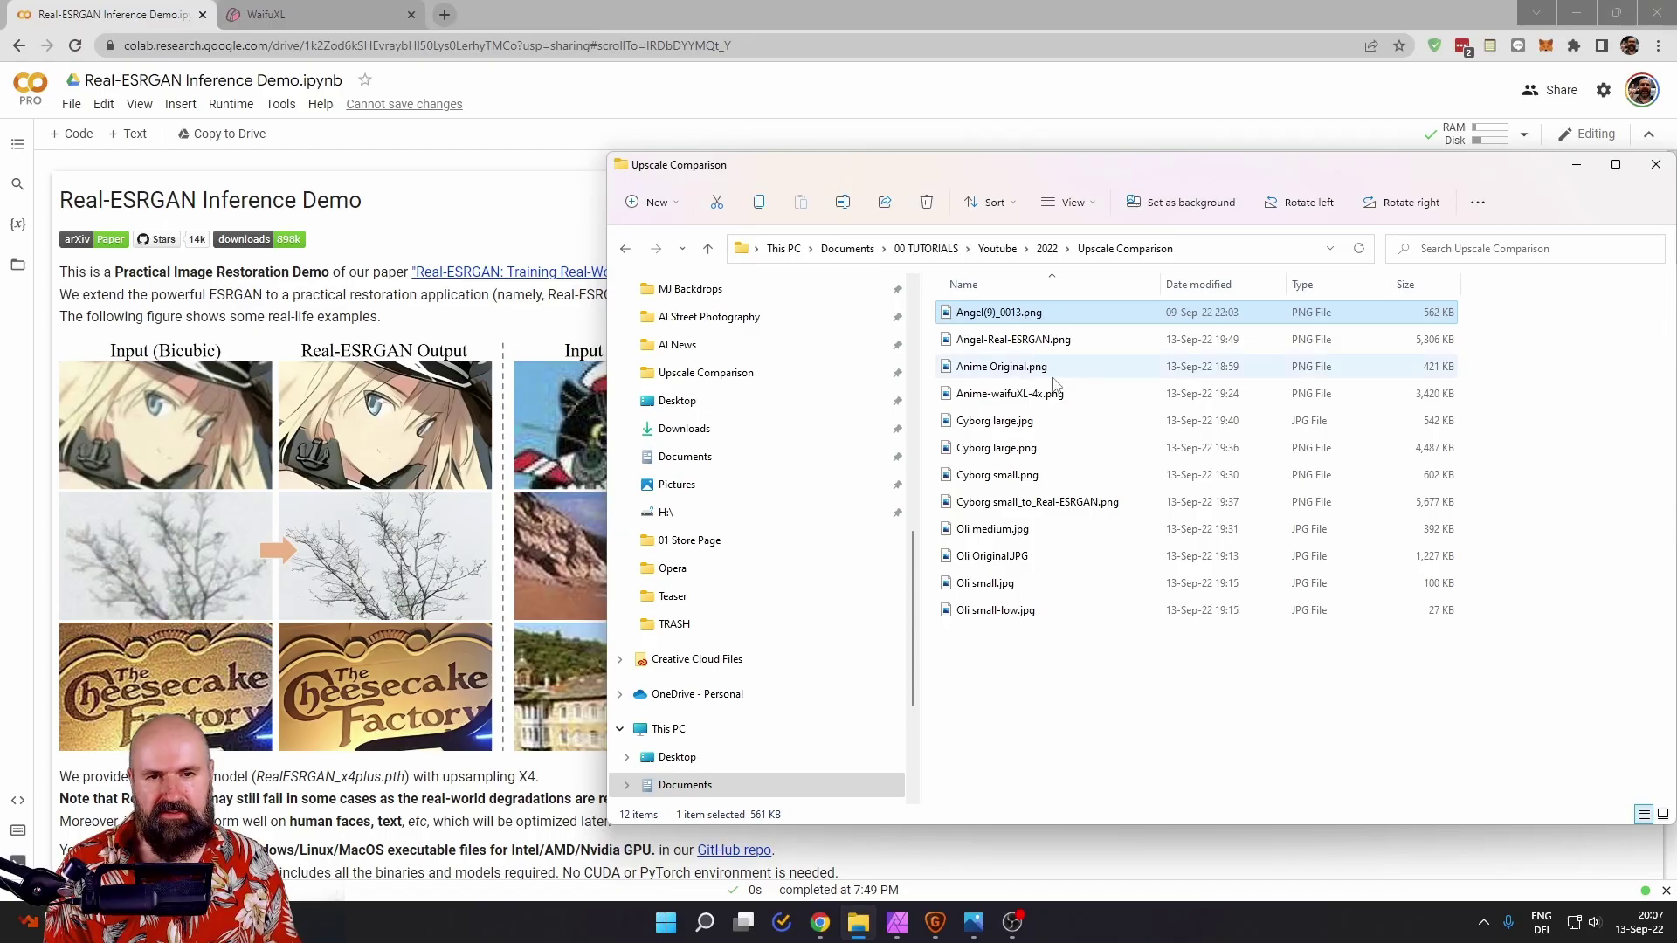
Step: View Angel-Real-ESRGAN.png zoomed in on the face in Photos, then fit it to the window
click(990, 342)
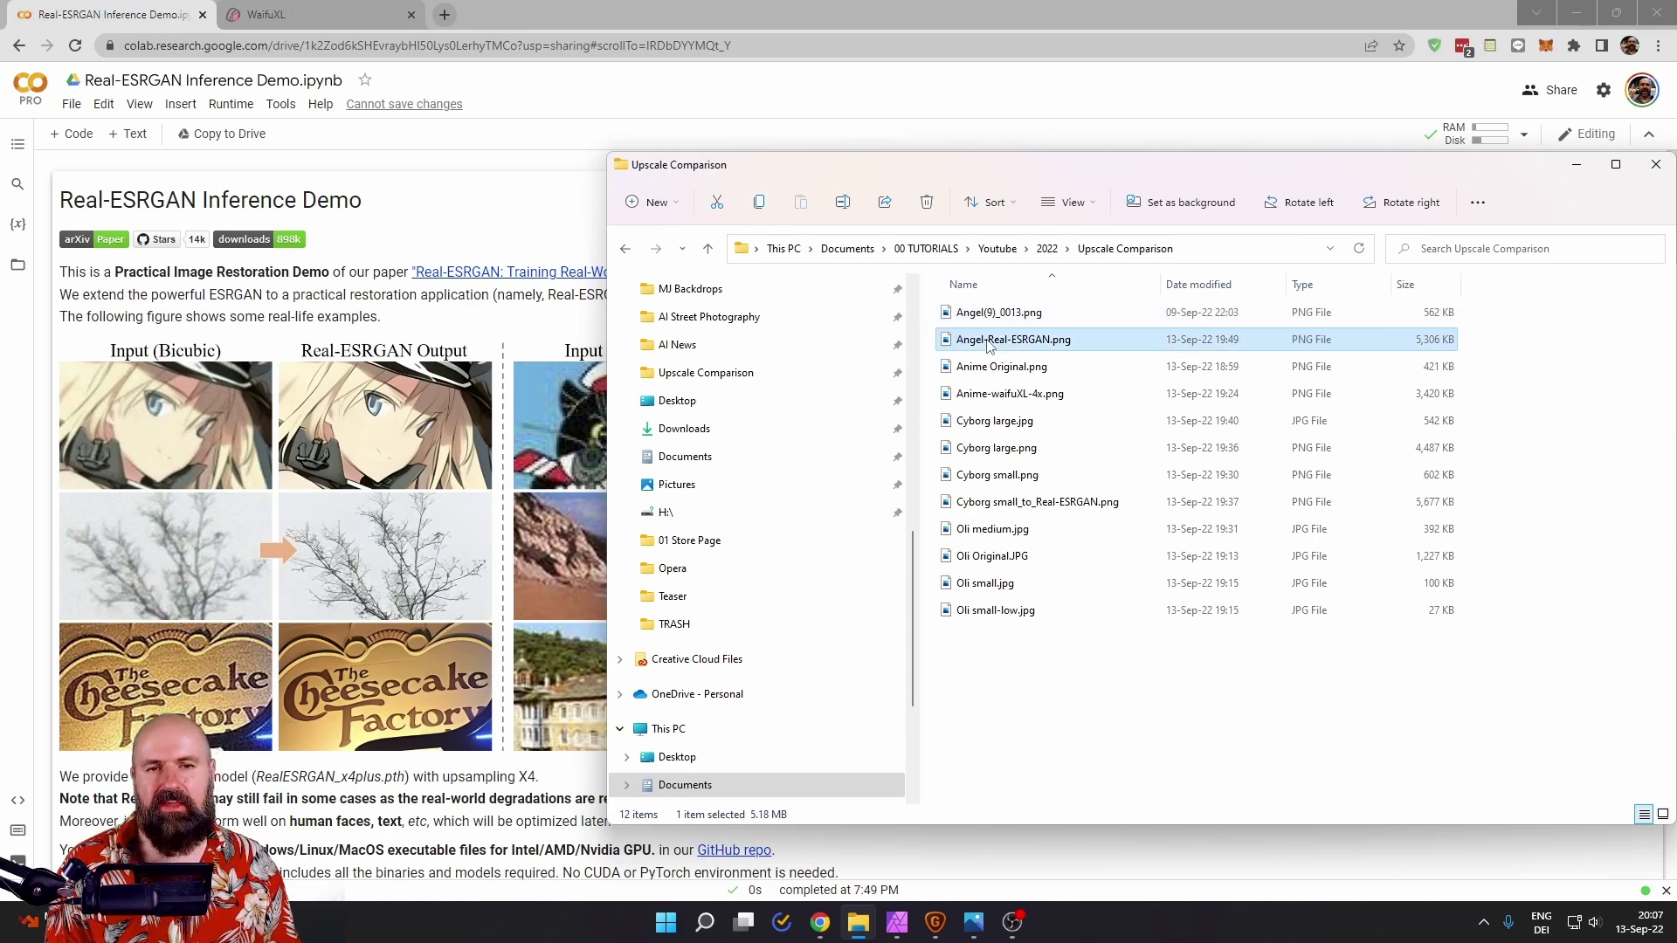
double_click(989, 341)
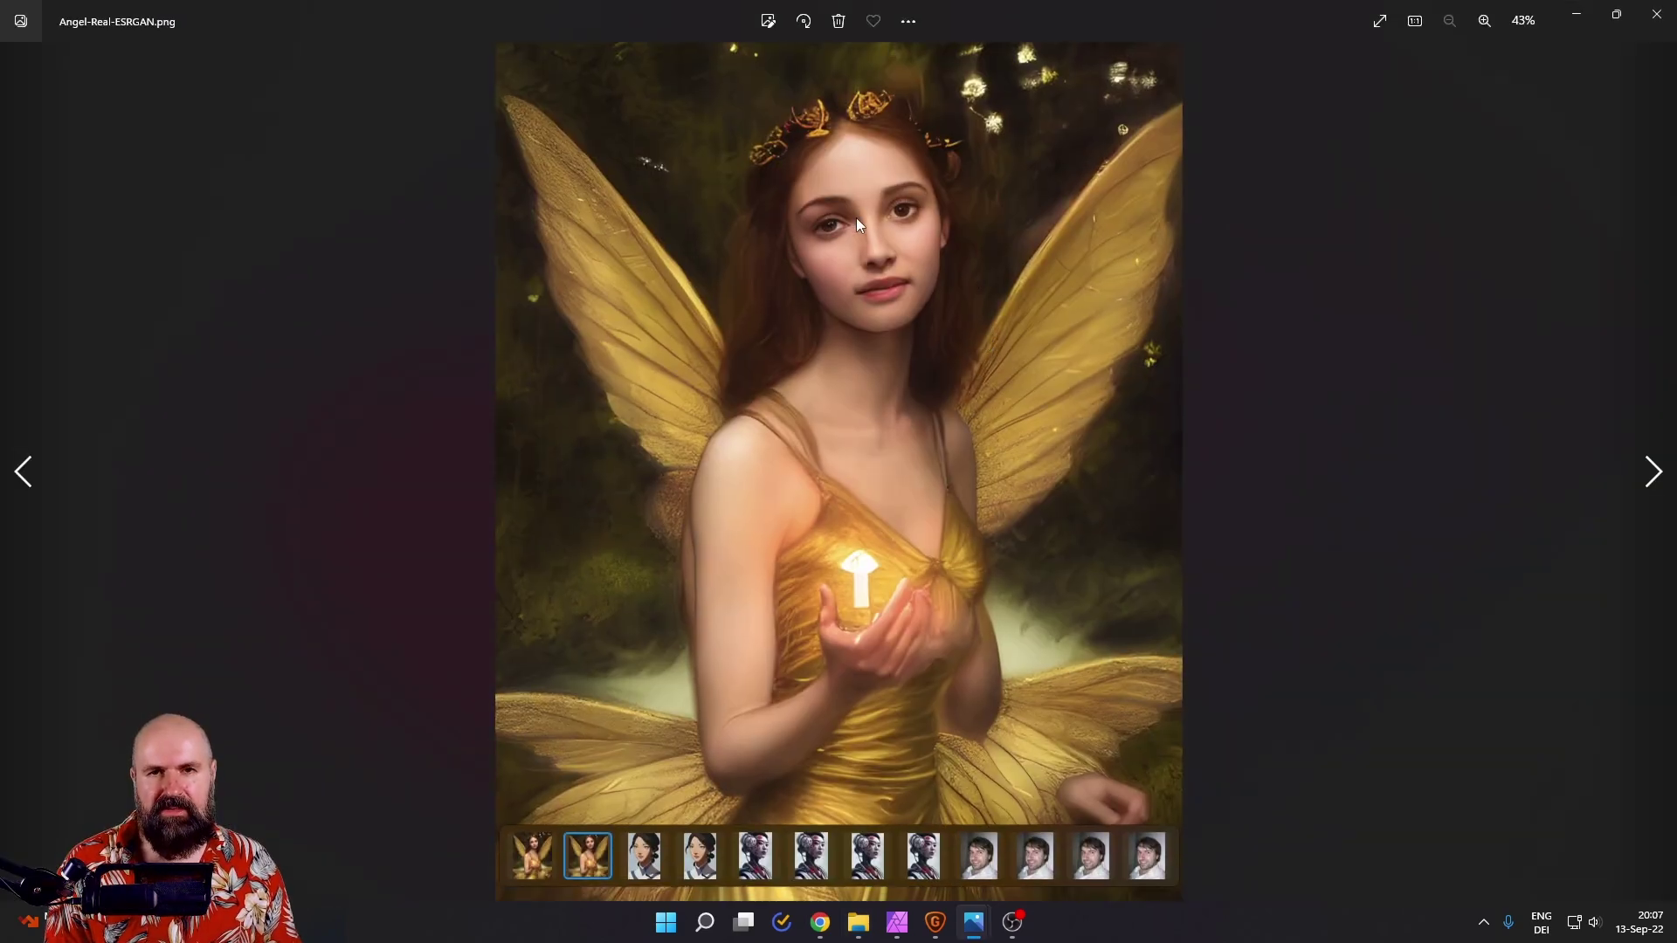
scroll(855, 220, up, 5)
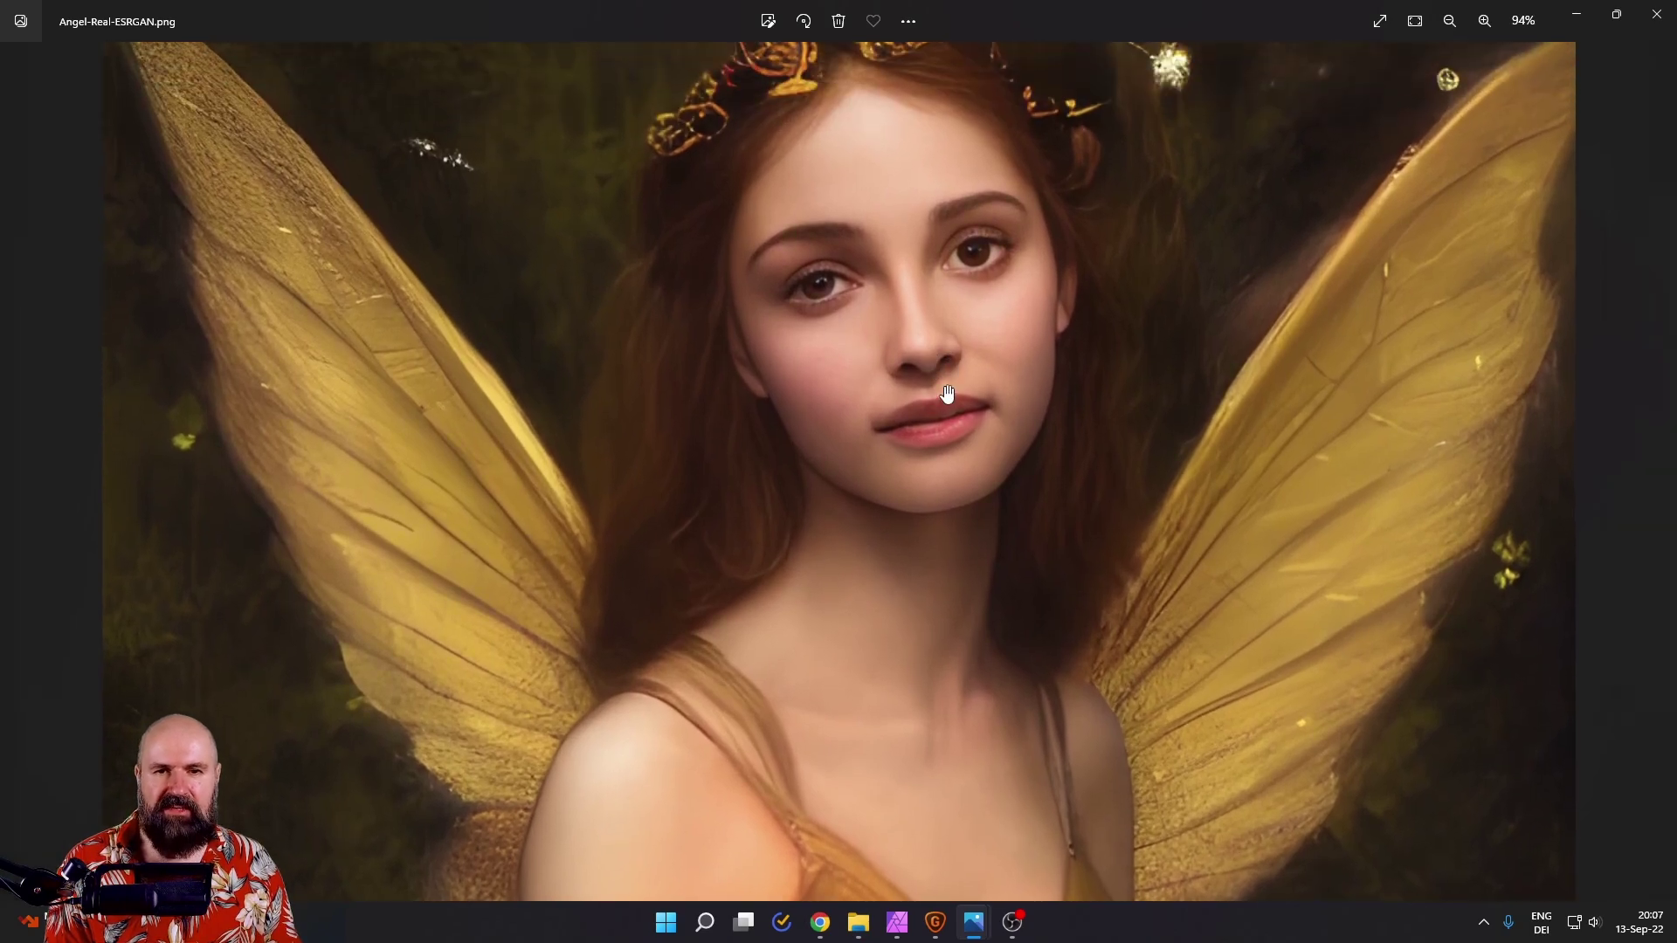
scroll(948, 395, up, 1)
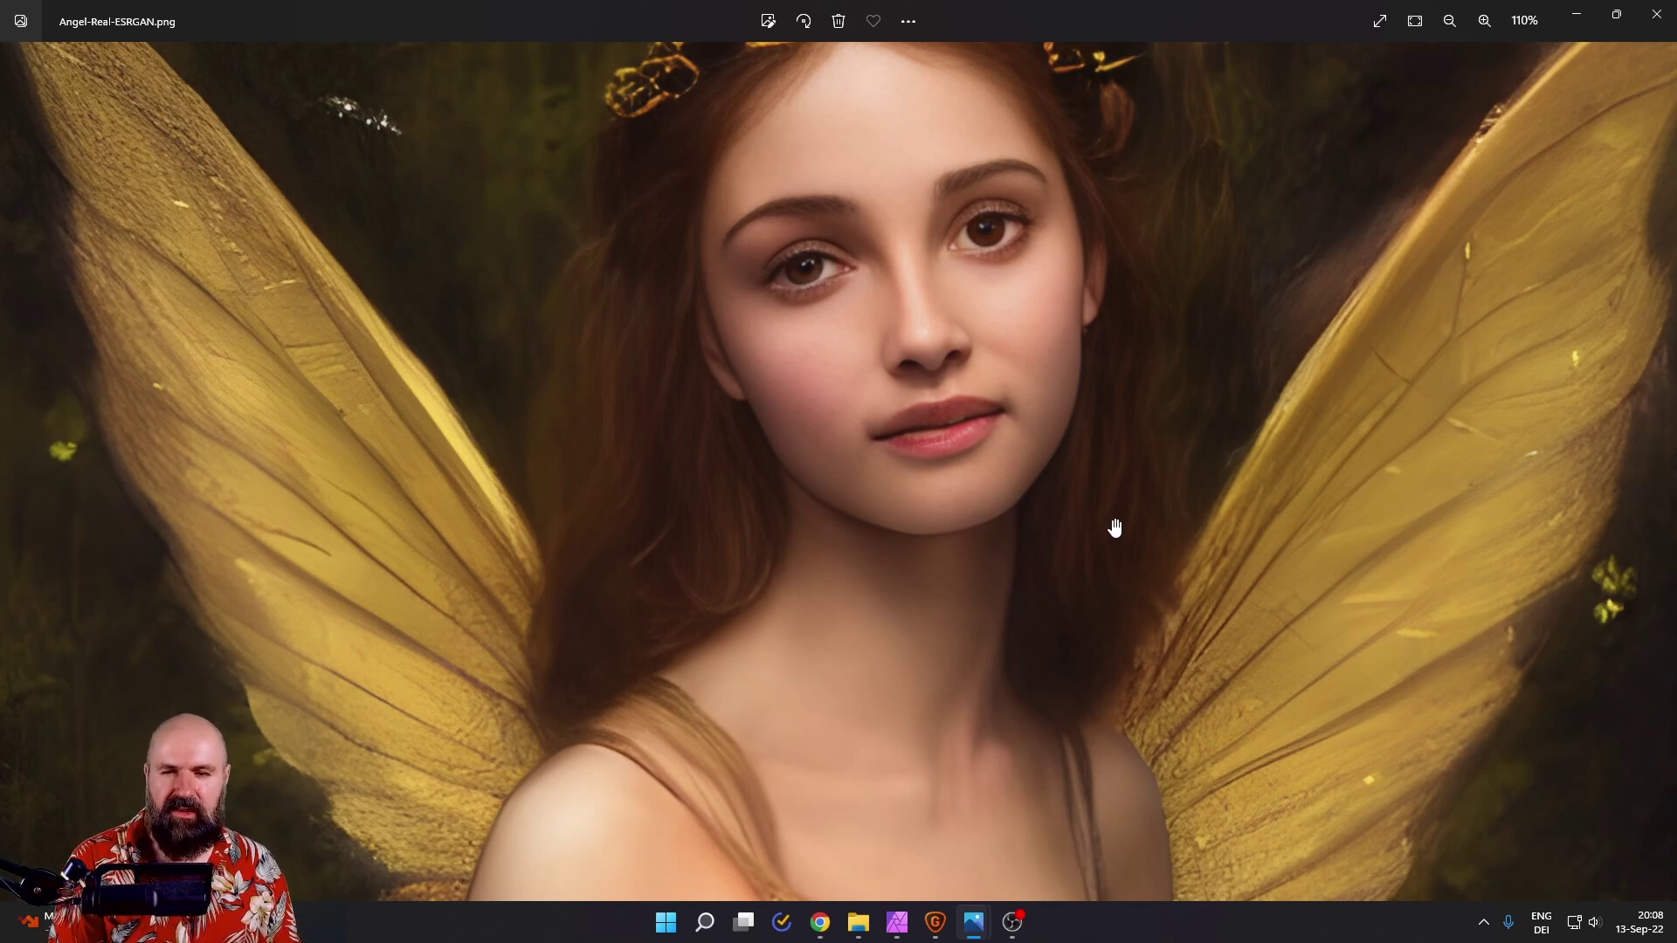
drag(922, 572, 912, 541)
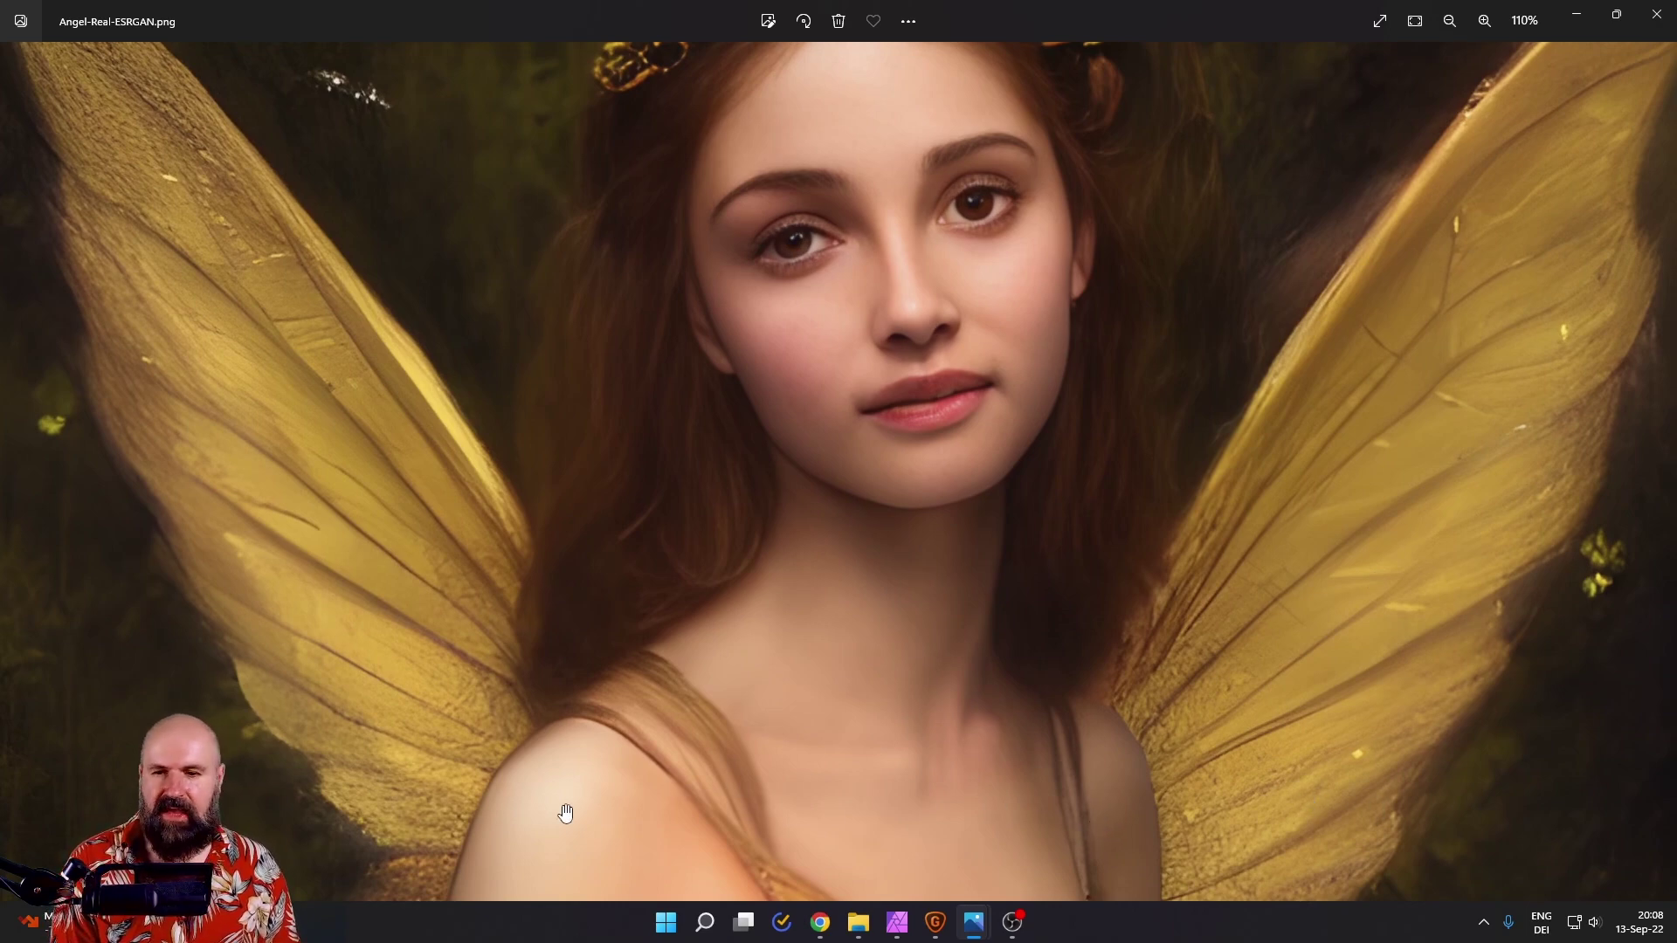
scroll(585, 449, down, 6)
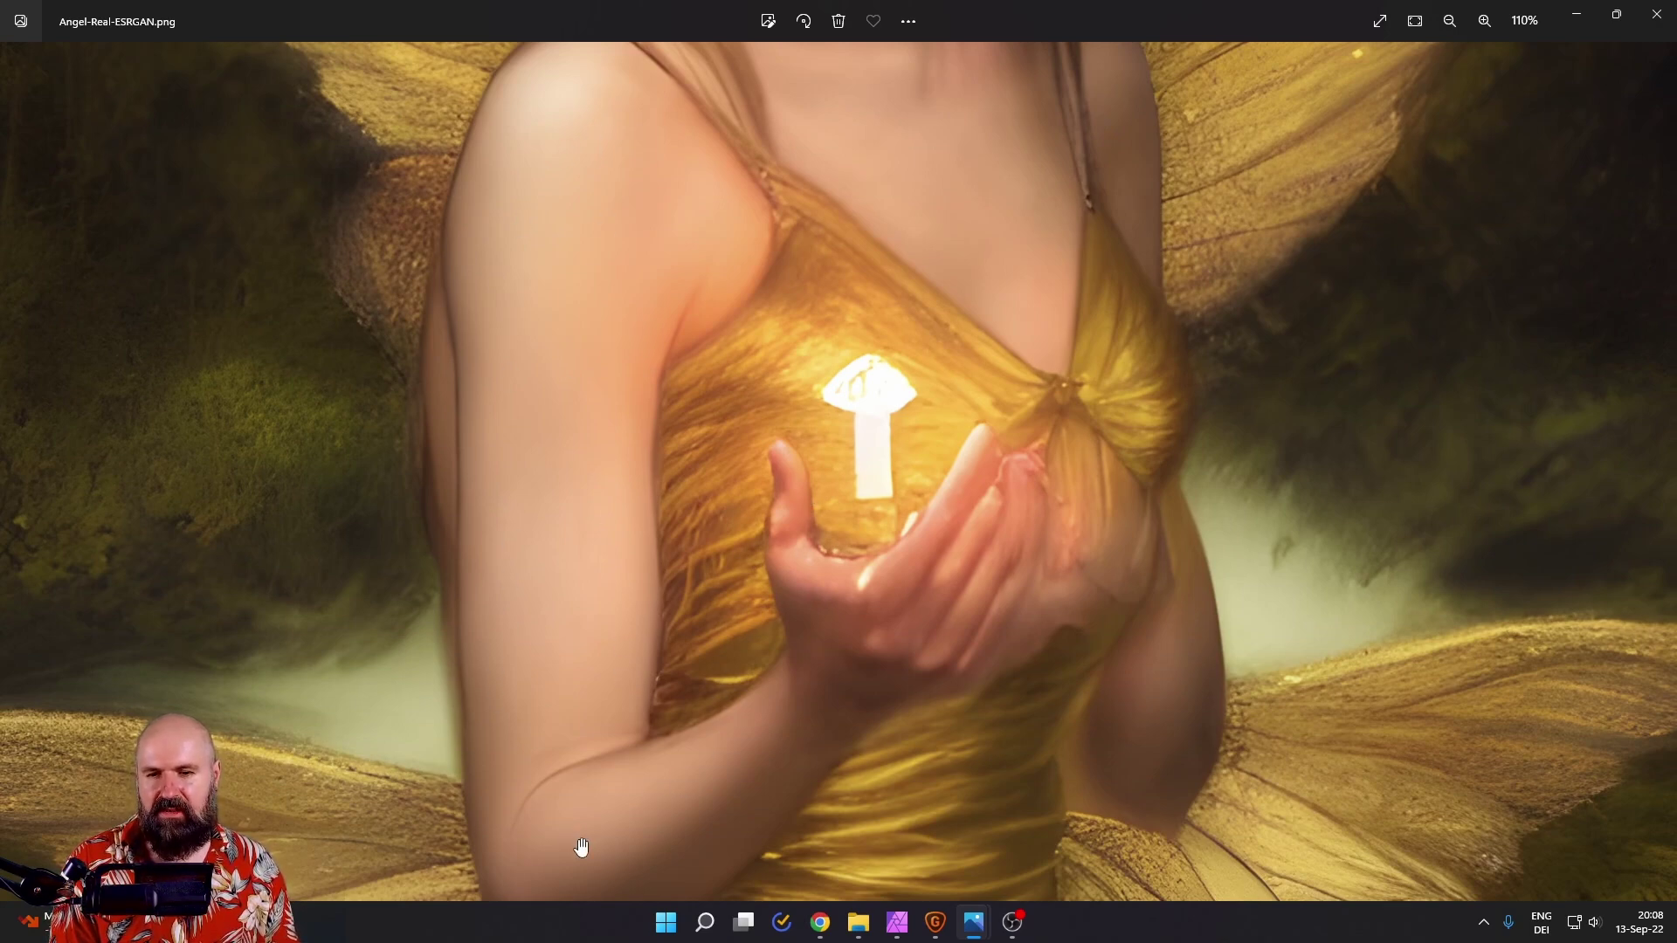
scroll(607, 801, down, 3)
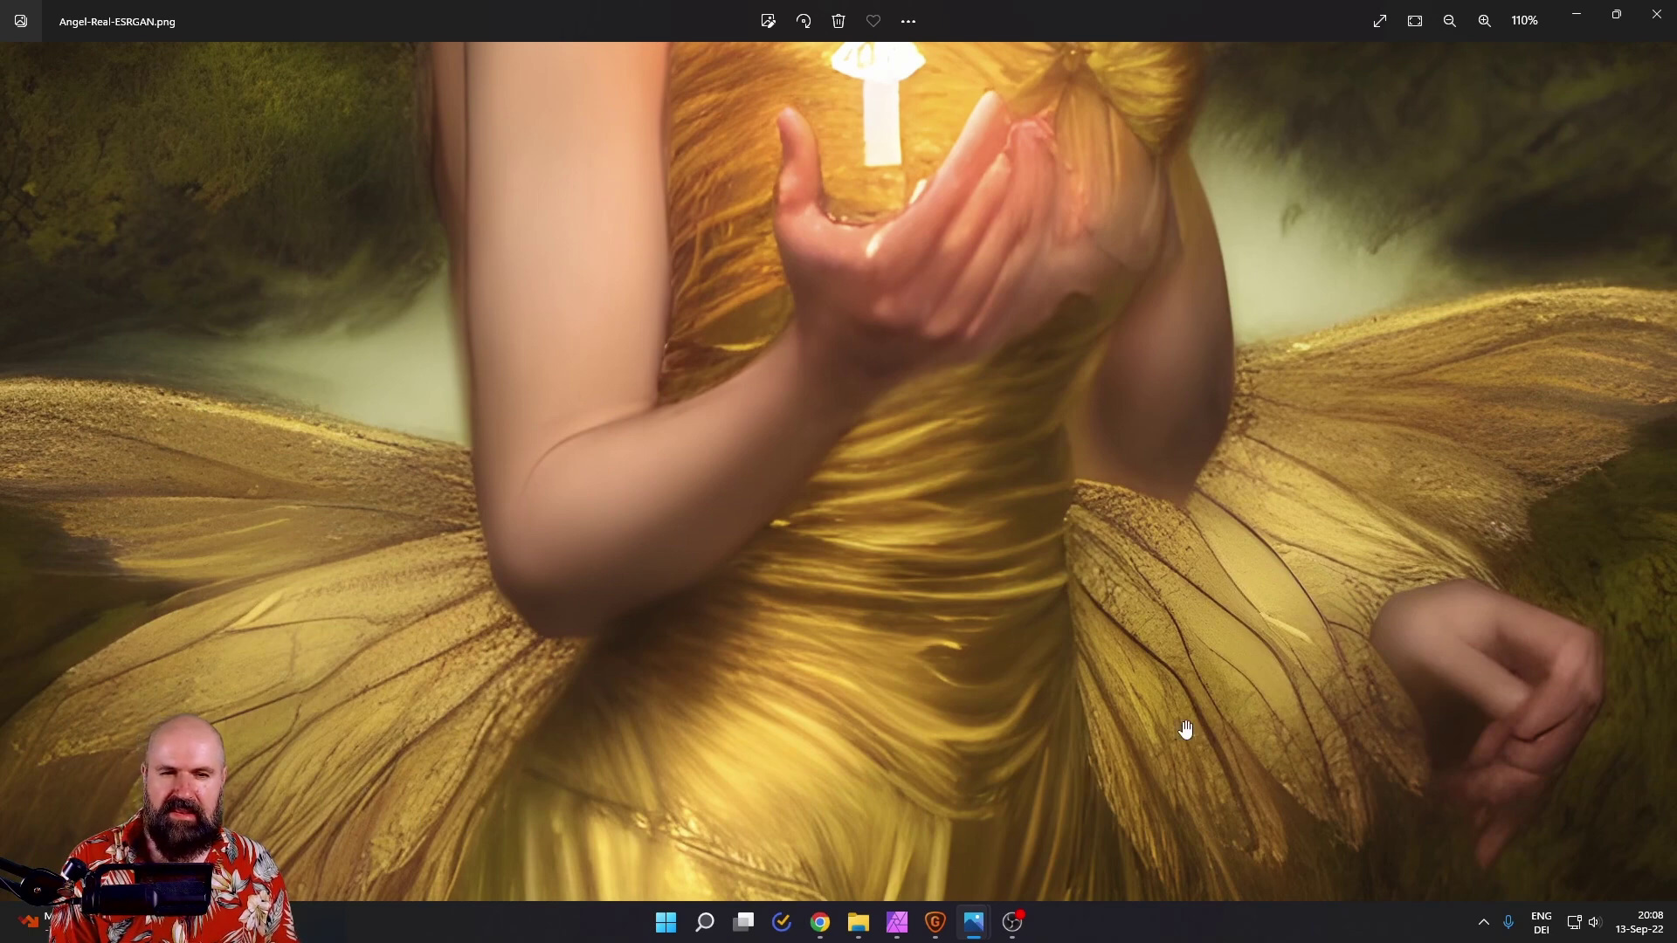
key(ctrl+0)
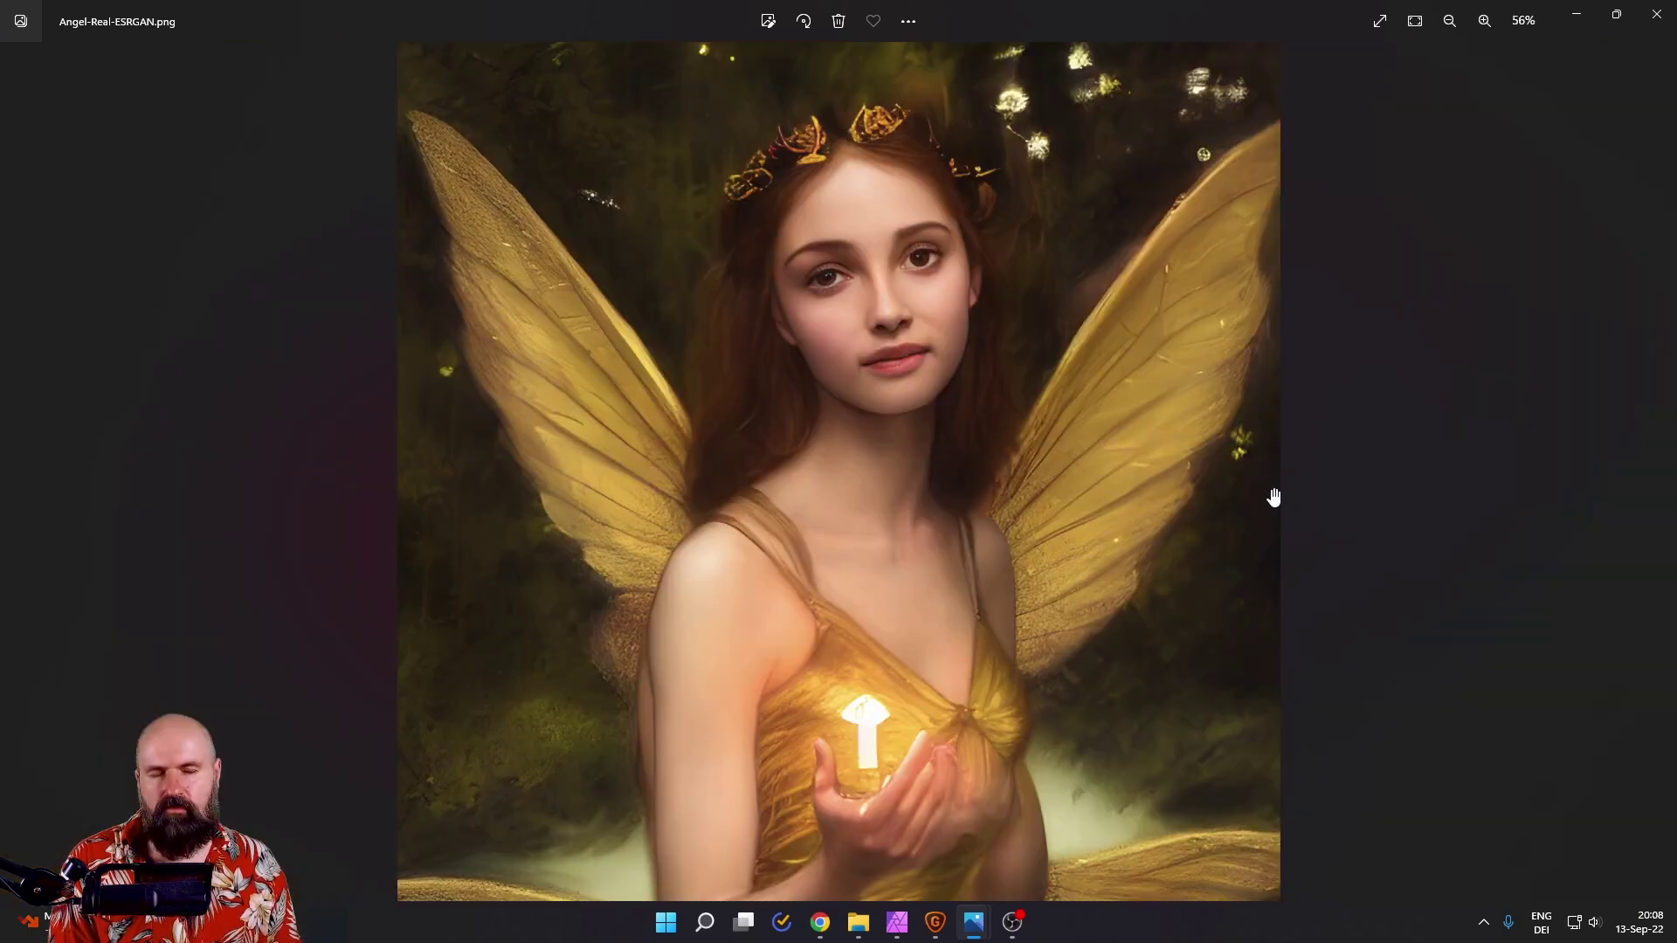
Step: Return to the Real-ESRGAN Colab notebook at its Preparations setup cell
key(alt+Tab)
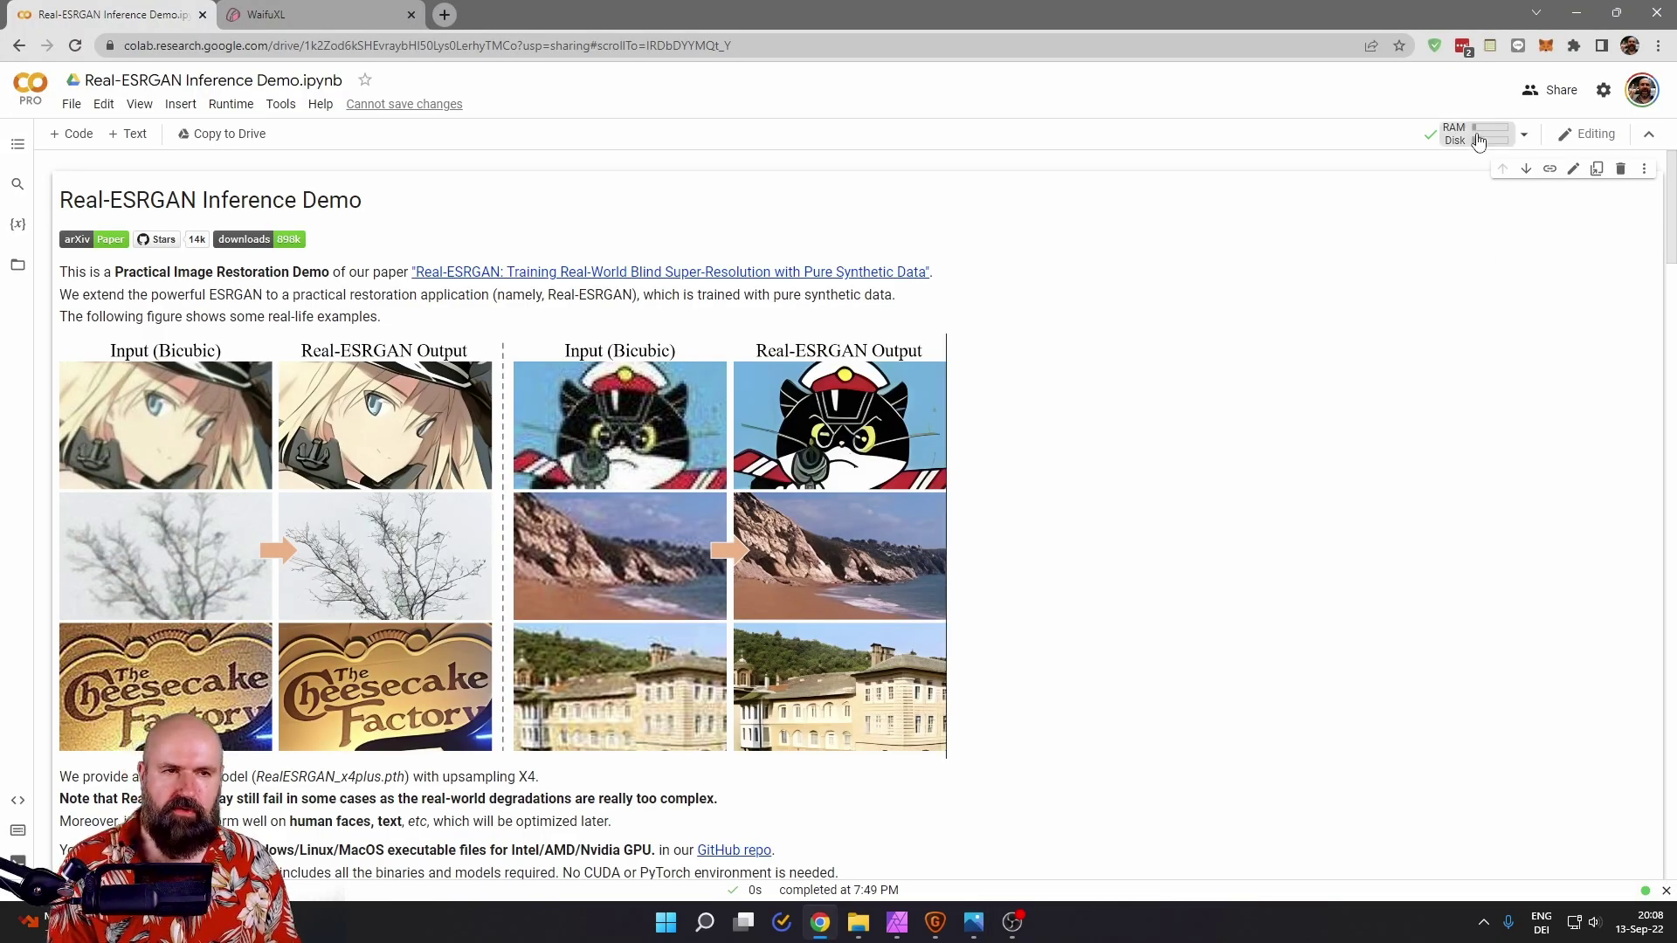
scroll(228, 323, down, 10)
scroll(227, 323, down, 1)
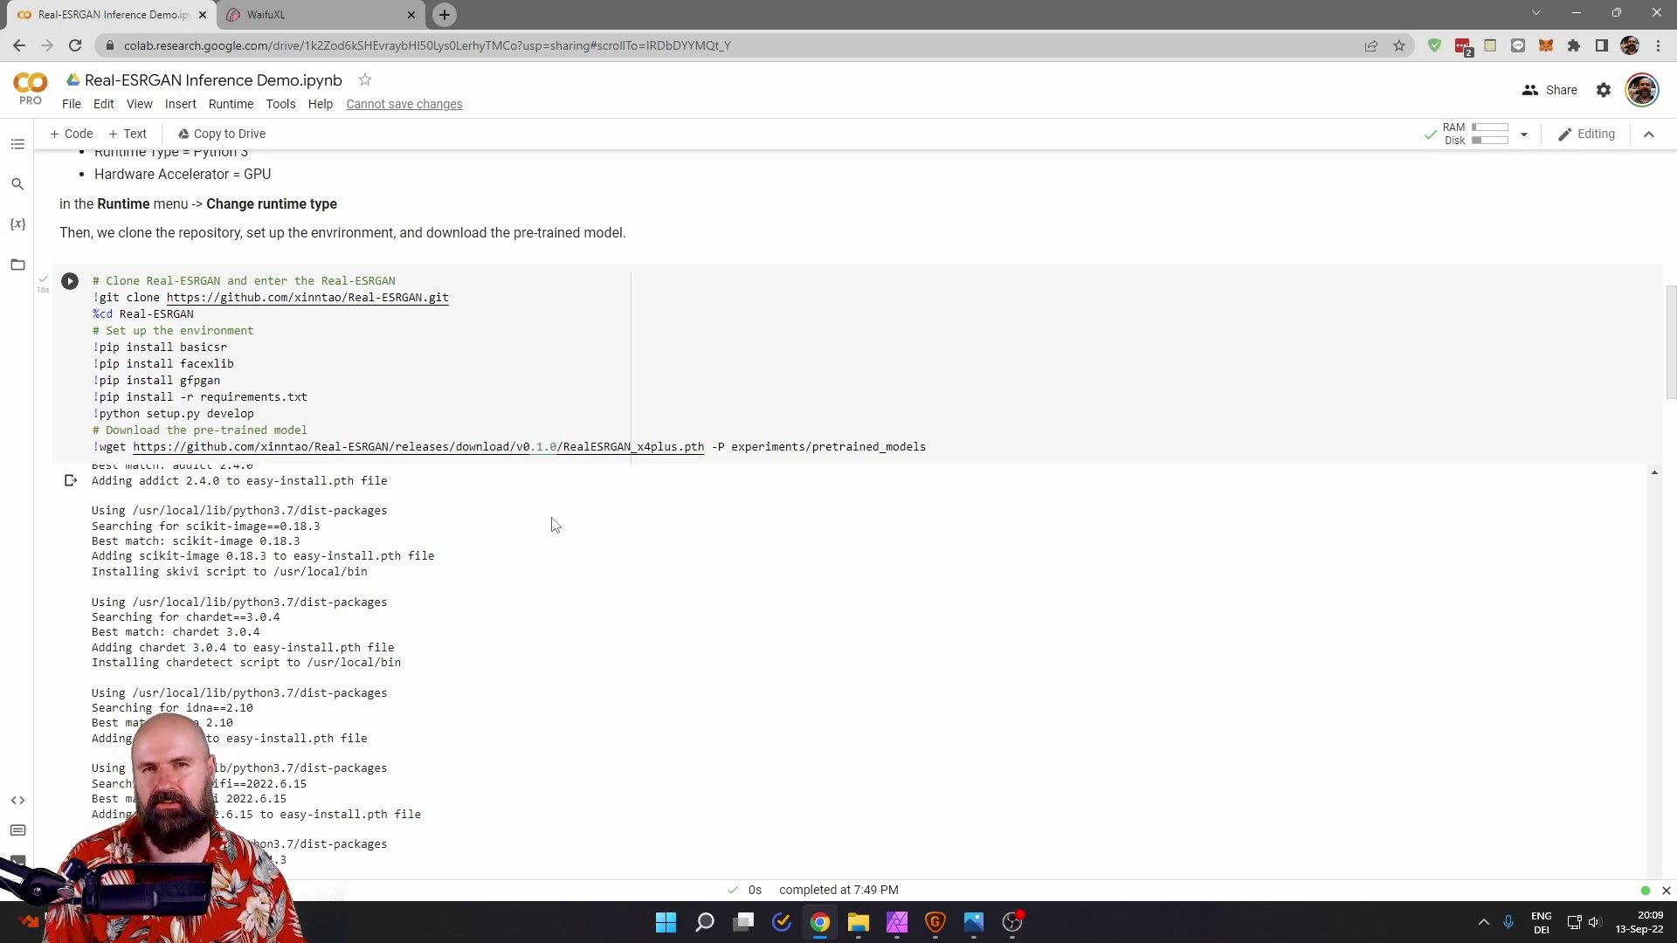
Step: Show the fairy's 4x Standard preview in Gigapixel AI with the About box closed
key(alt+Tab)
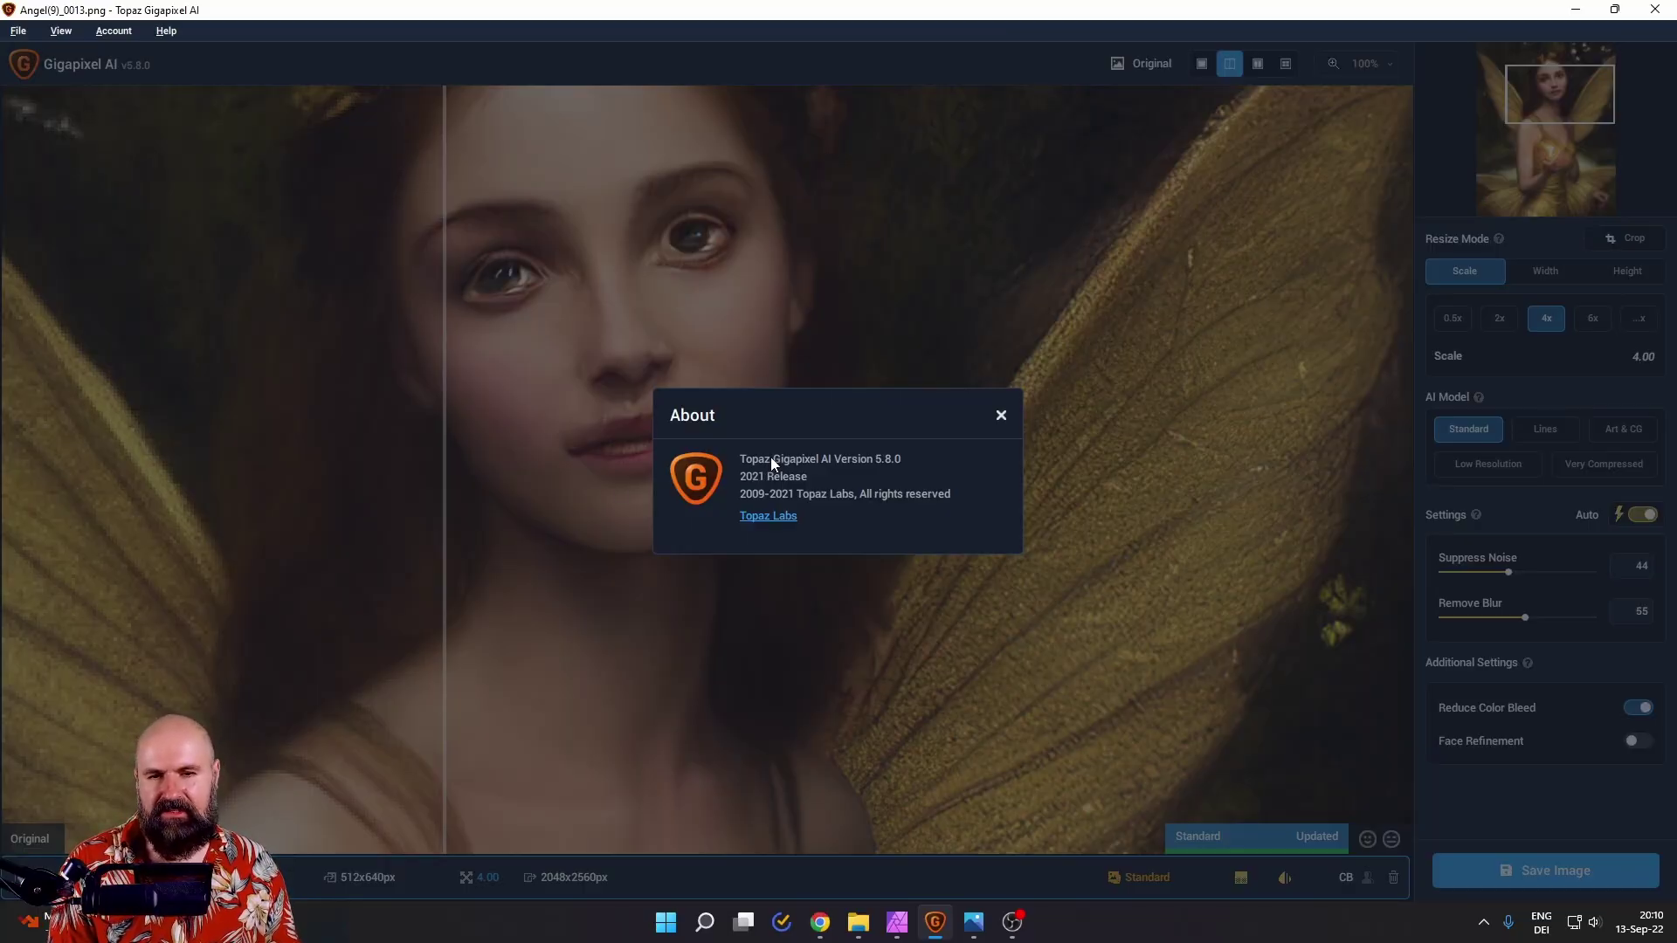
click(1002, 416)
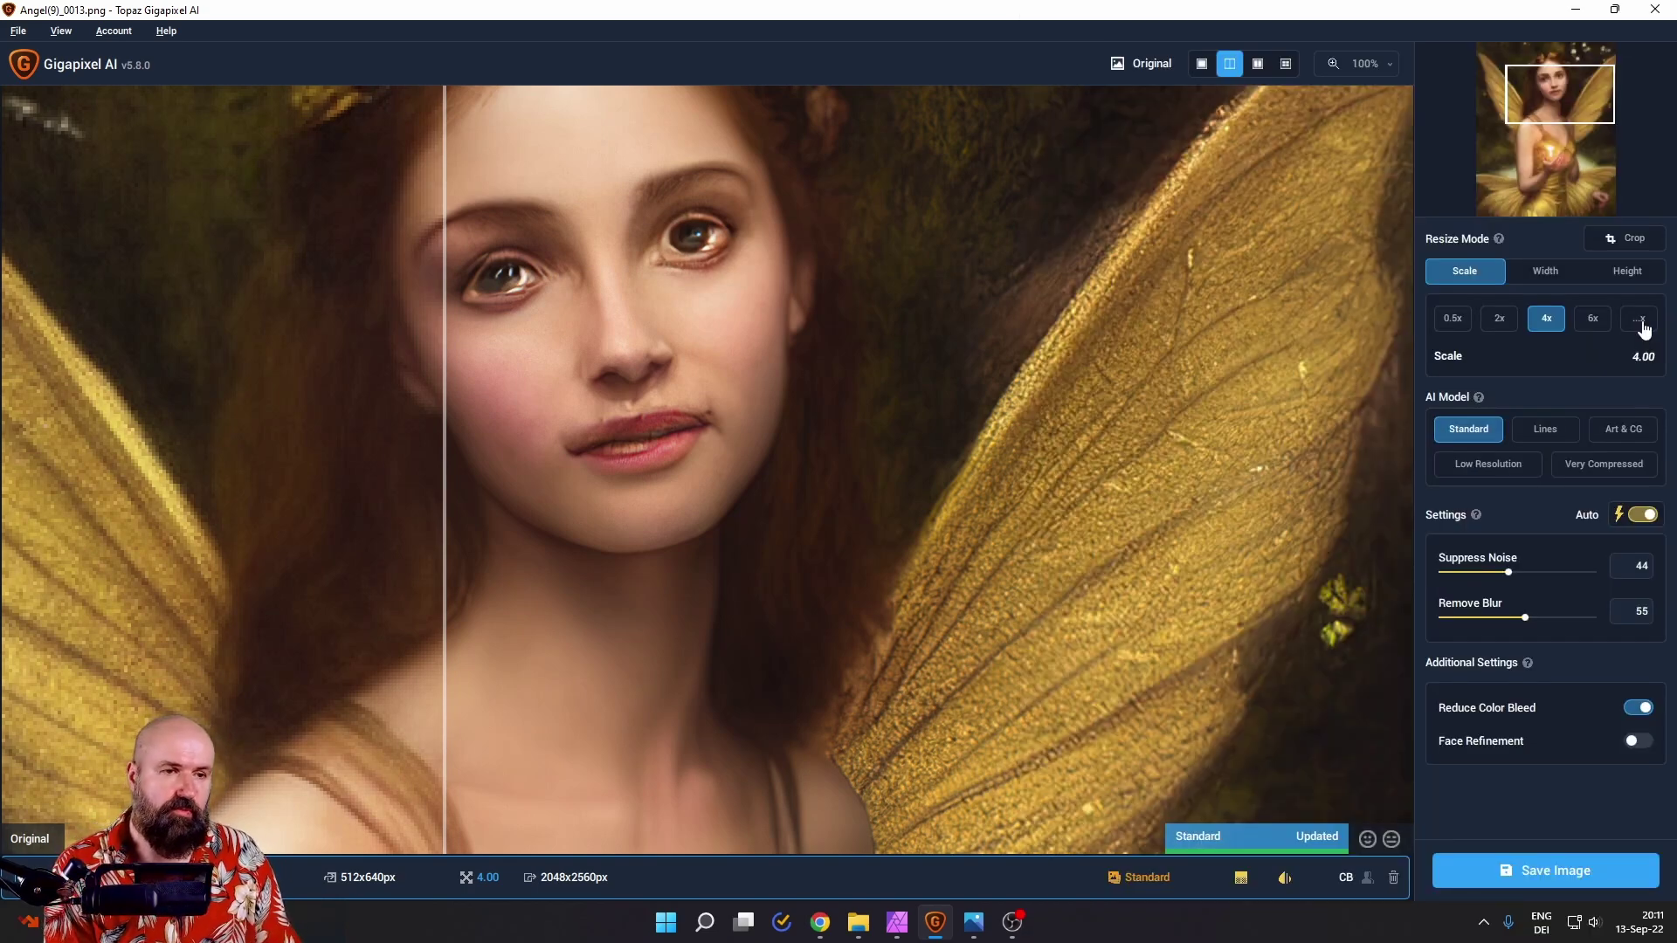
Step: Switch the Gigapixel scale to Custom, keeping 4.00
click(1639, 319)
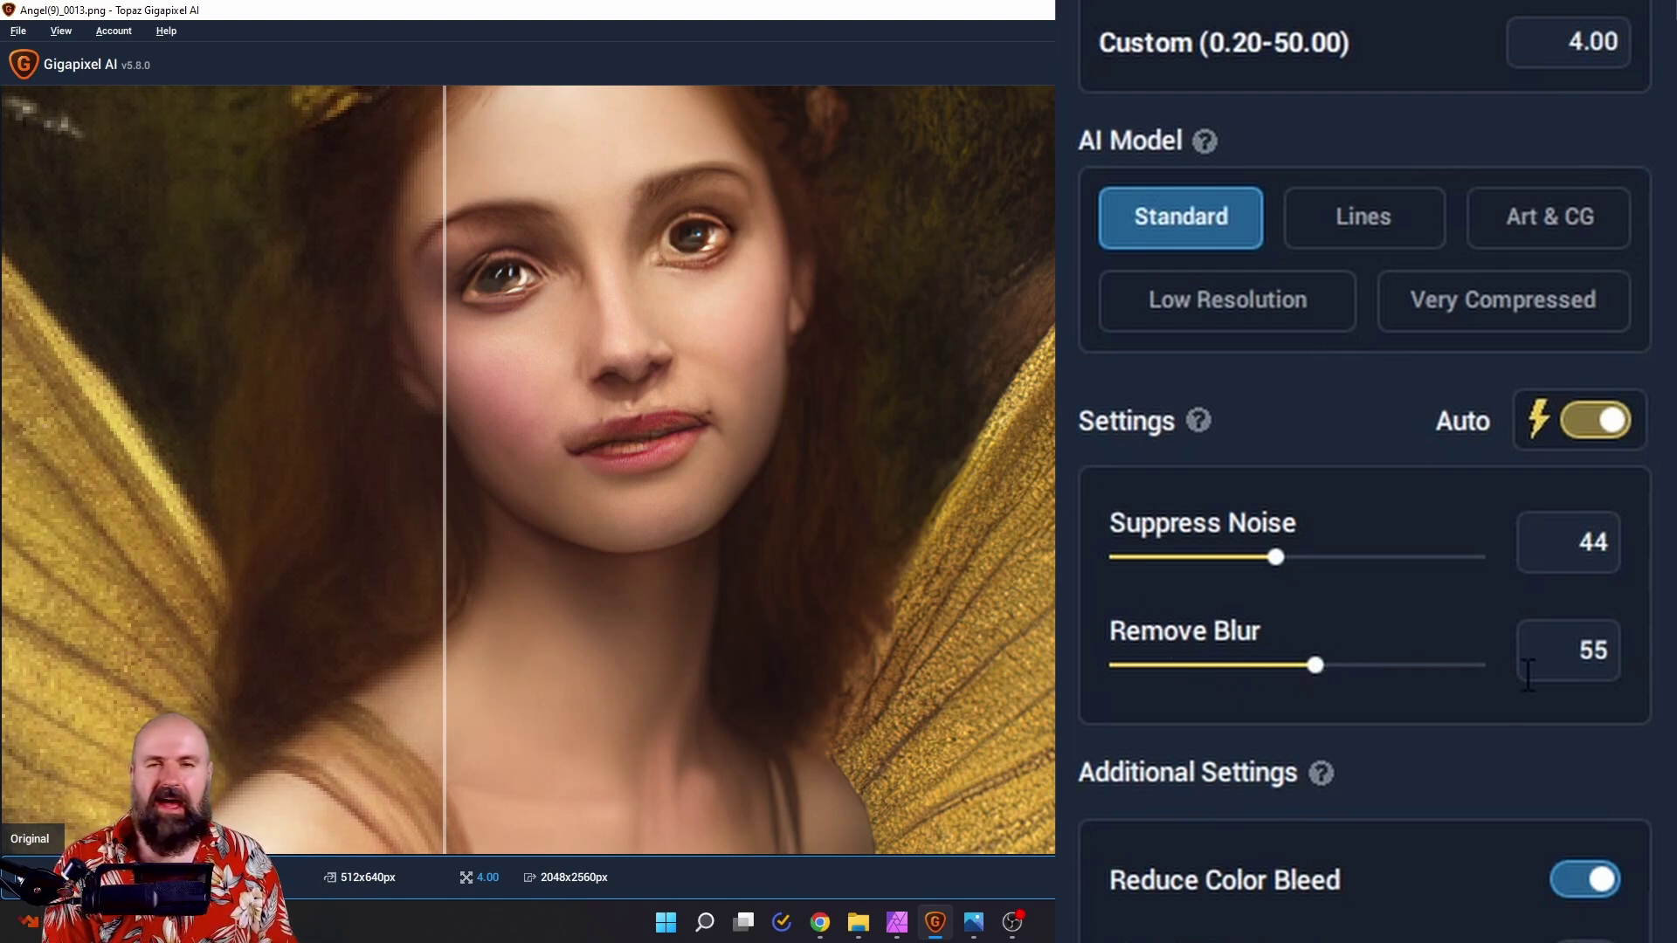
Step: Switch the Face Refinement toggle on in the lower settings panel
scroll(1147, 686, down, 3)
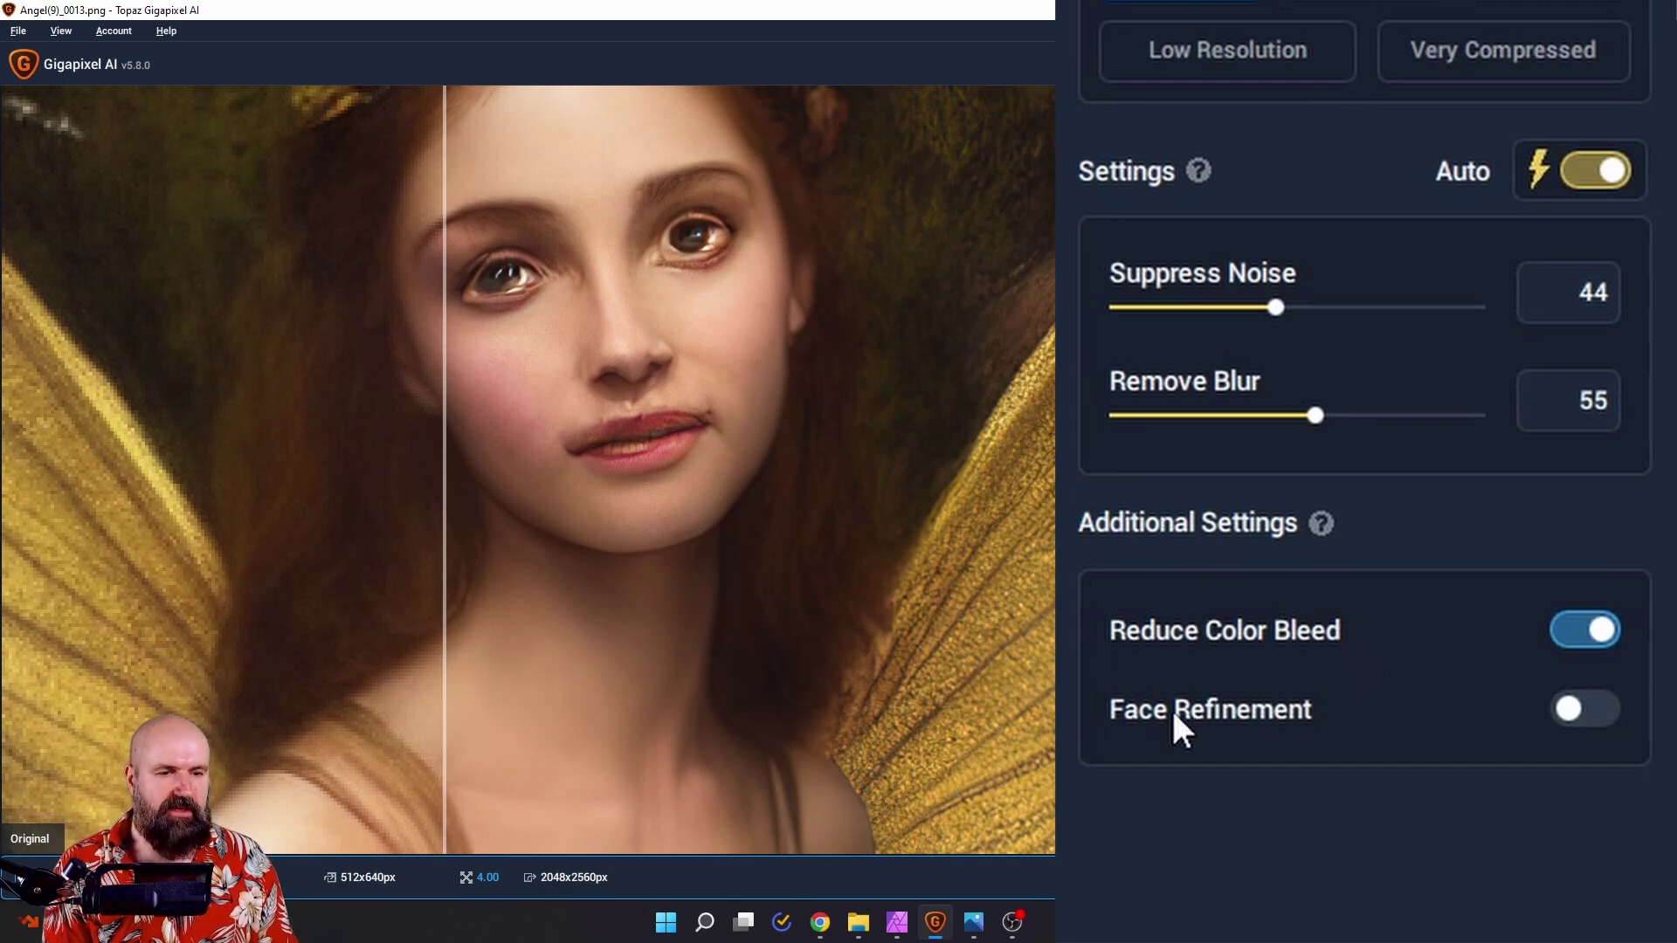
click(1598, 711)
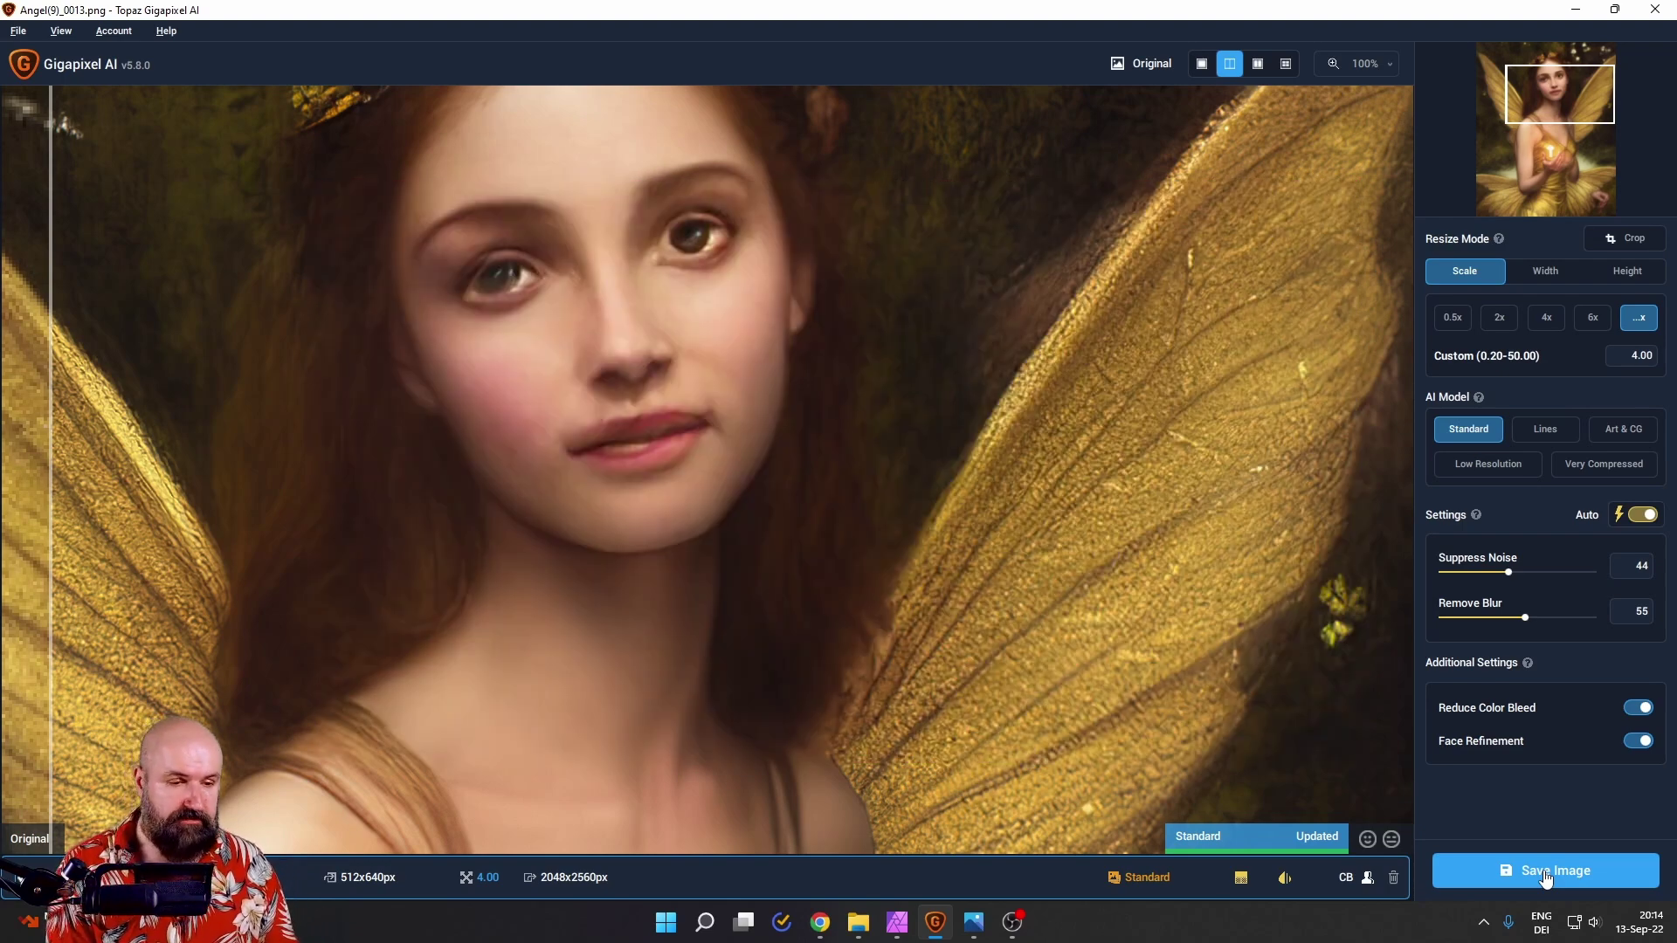
Step: Review the JPG save settings with Preserve source profile, cancel, and open File > Preferences
click(1542, 873)
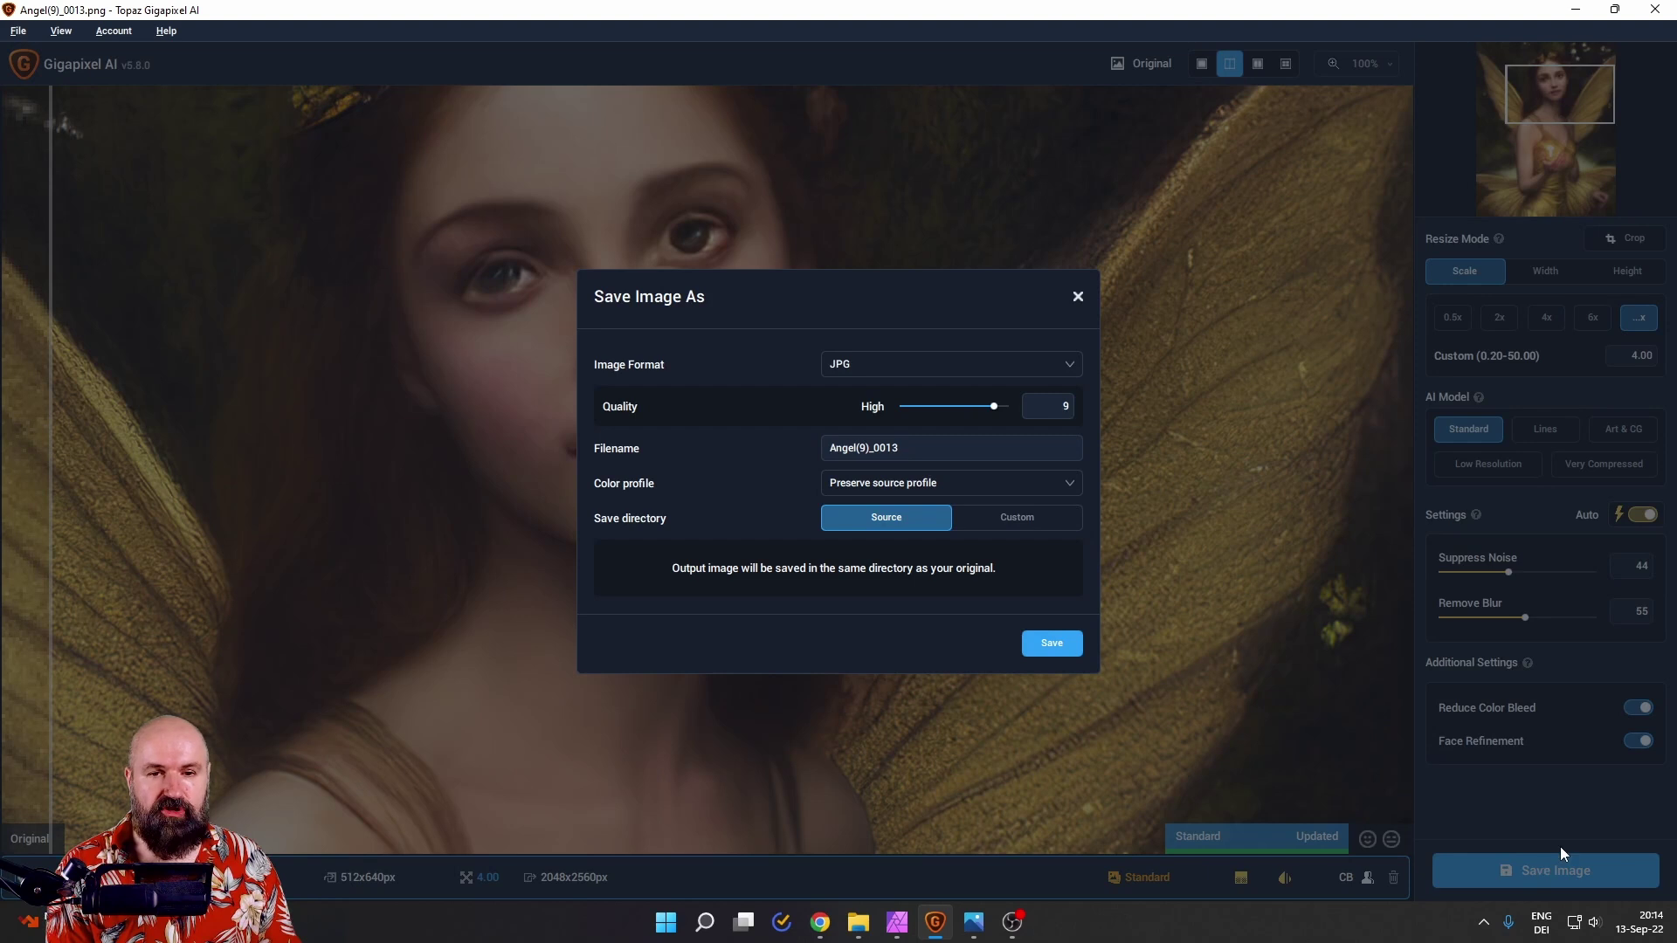
click(980, 365)
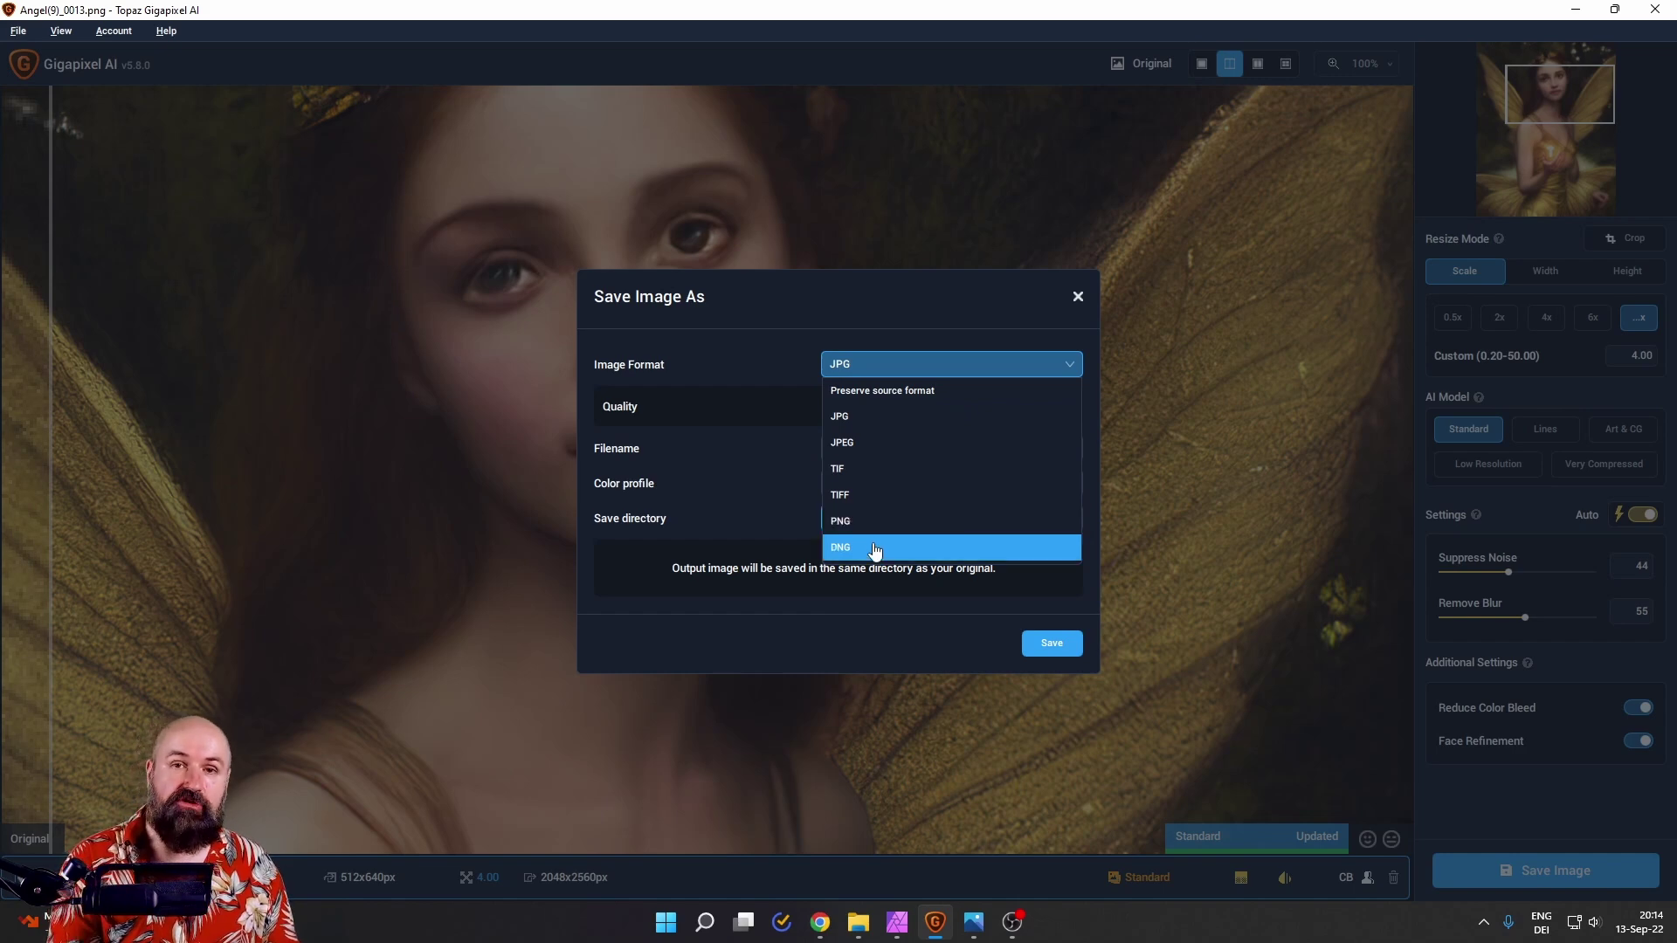
key(Escape)
click(873, 483)
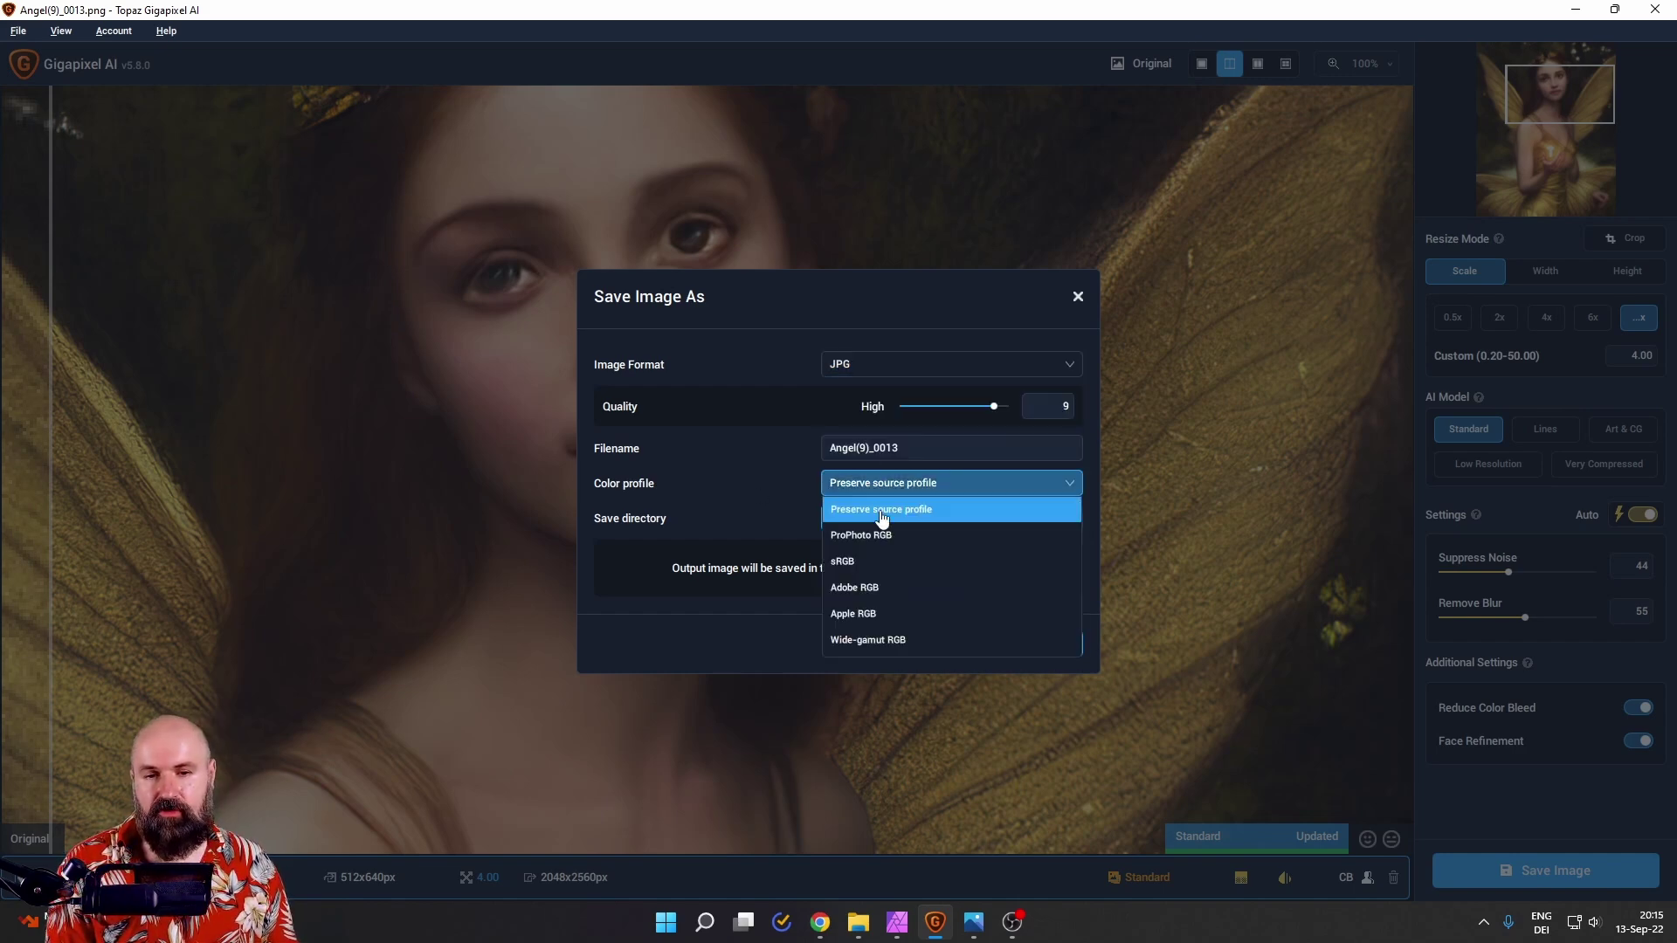
click(742, 460)
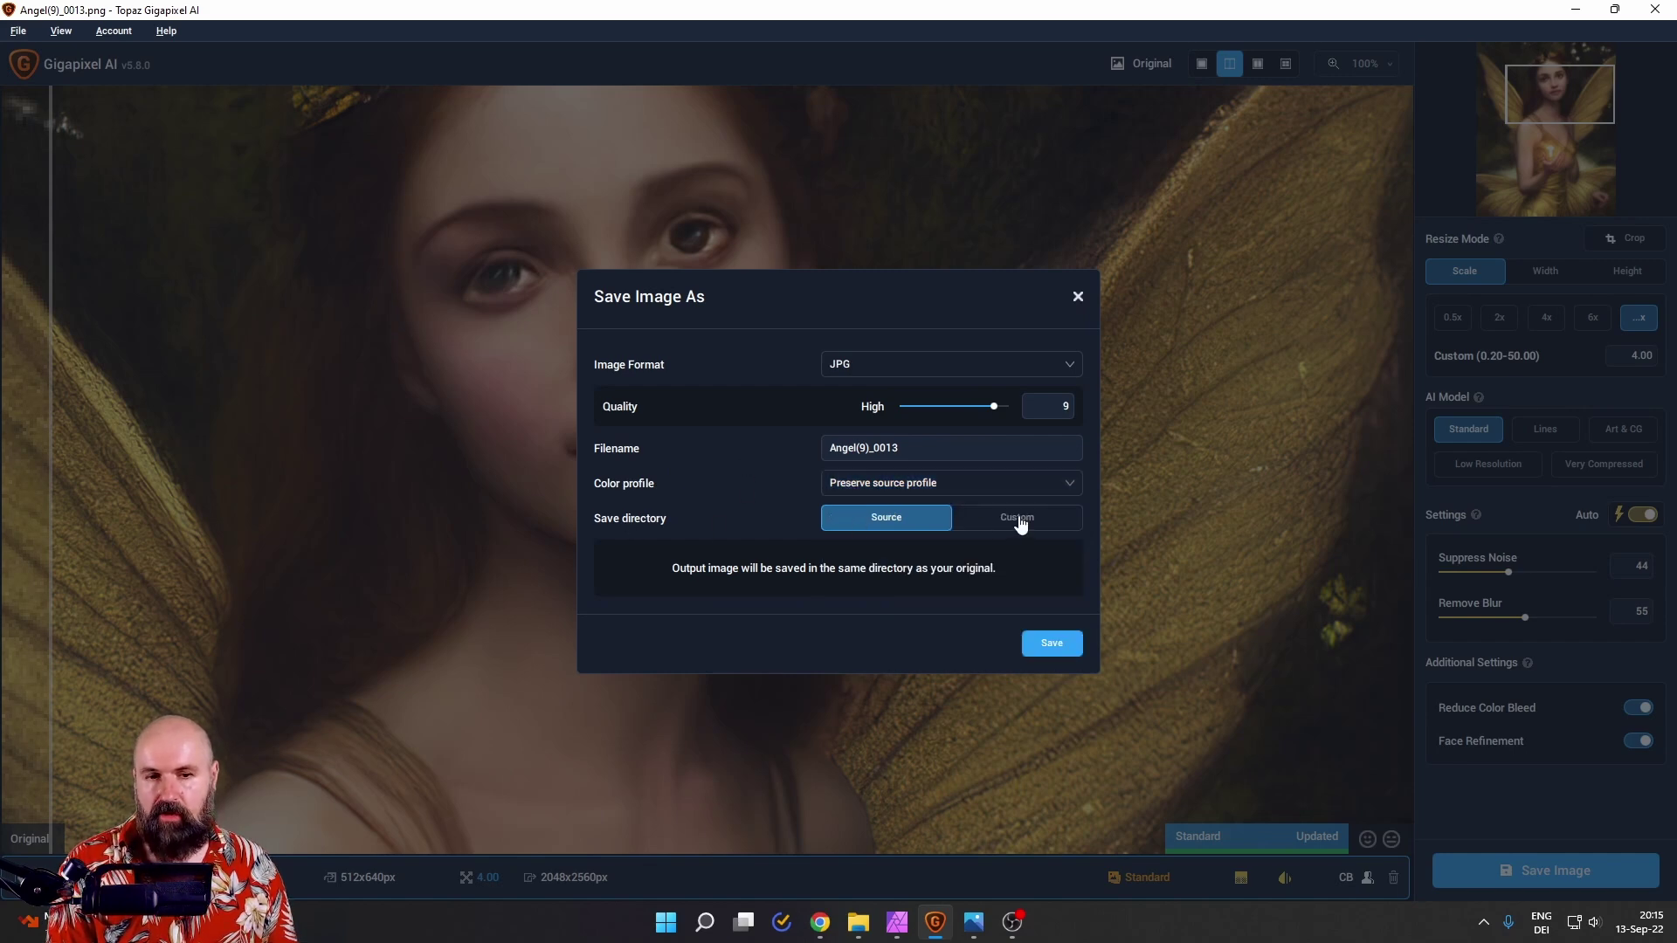
click(1080, 298)
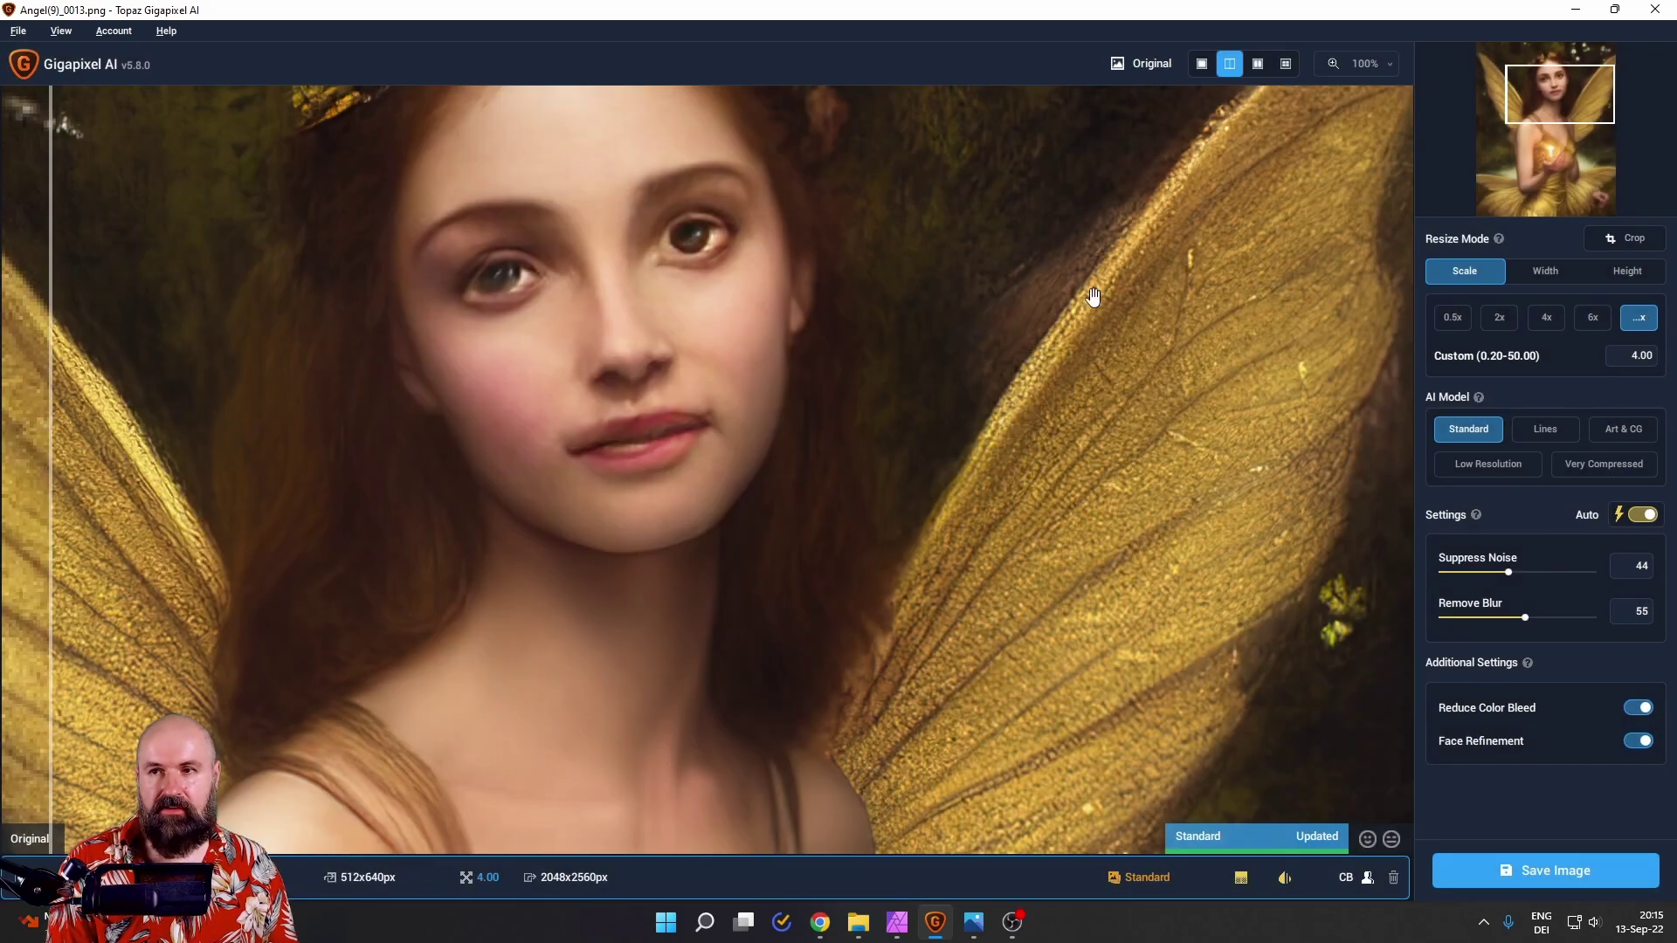
click(18, 30)
click(54, 160)
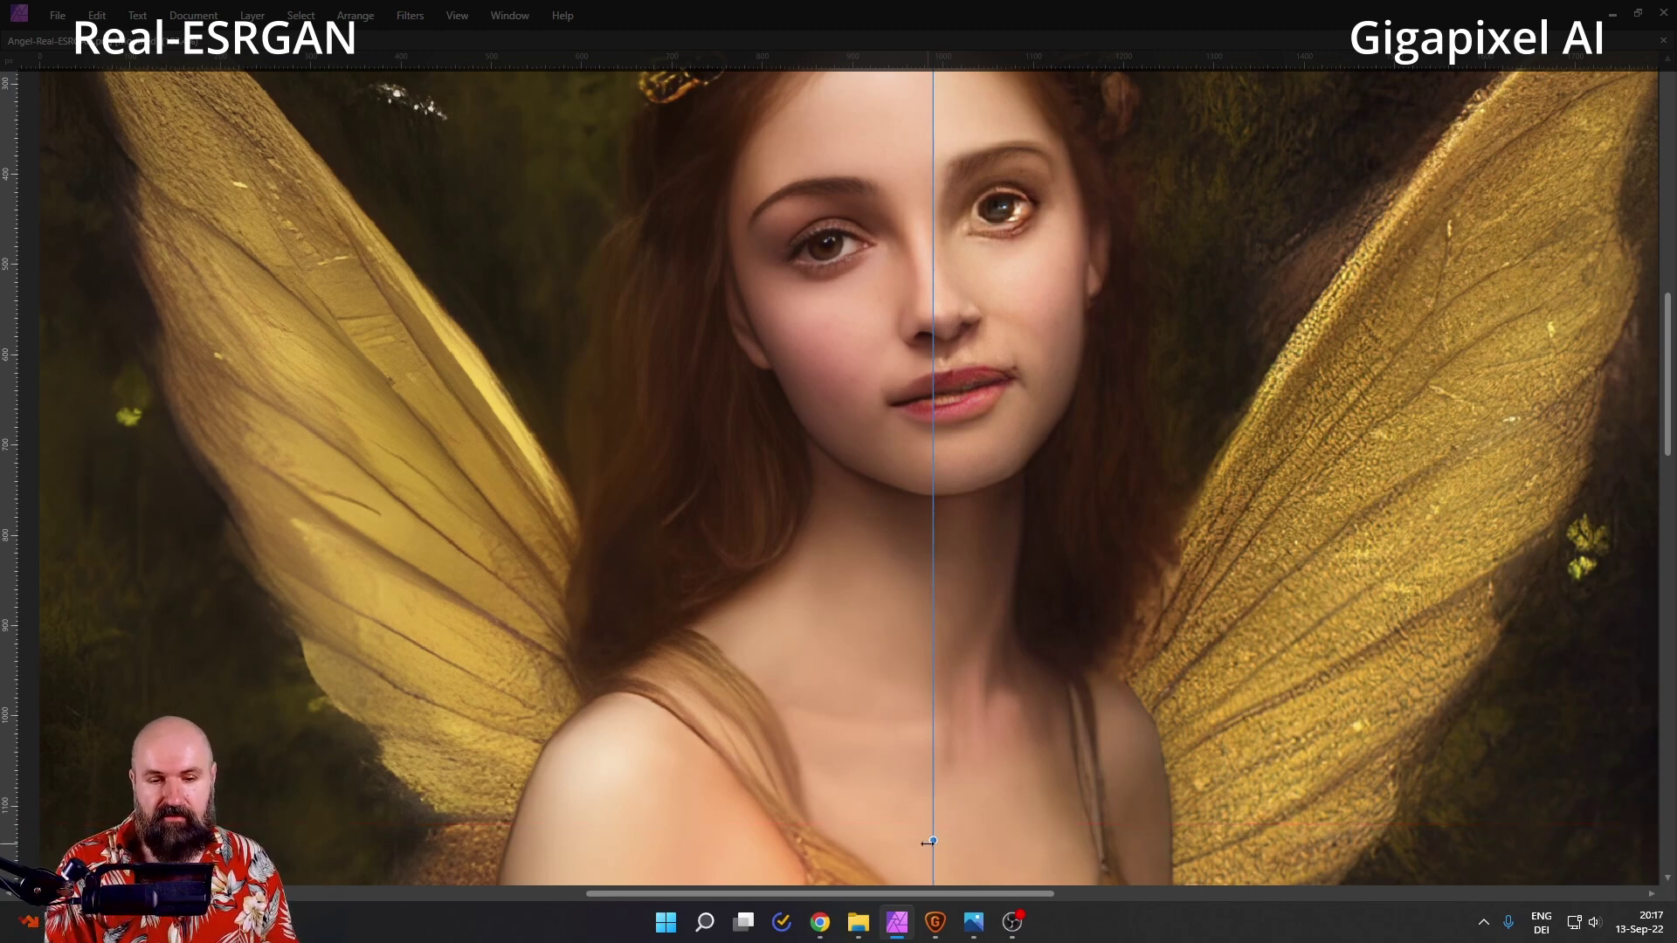
Step: Sweep the split divider from the fairy's face onto the right wing to compare both upscales
drag(934, 840, 1140, 669)
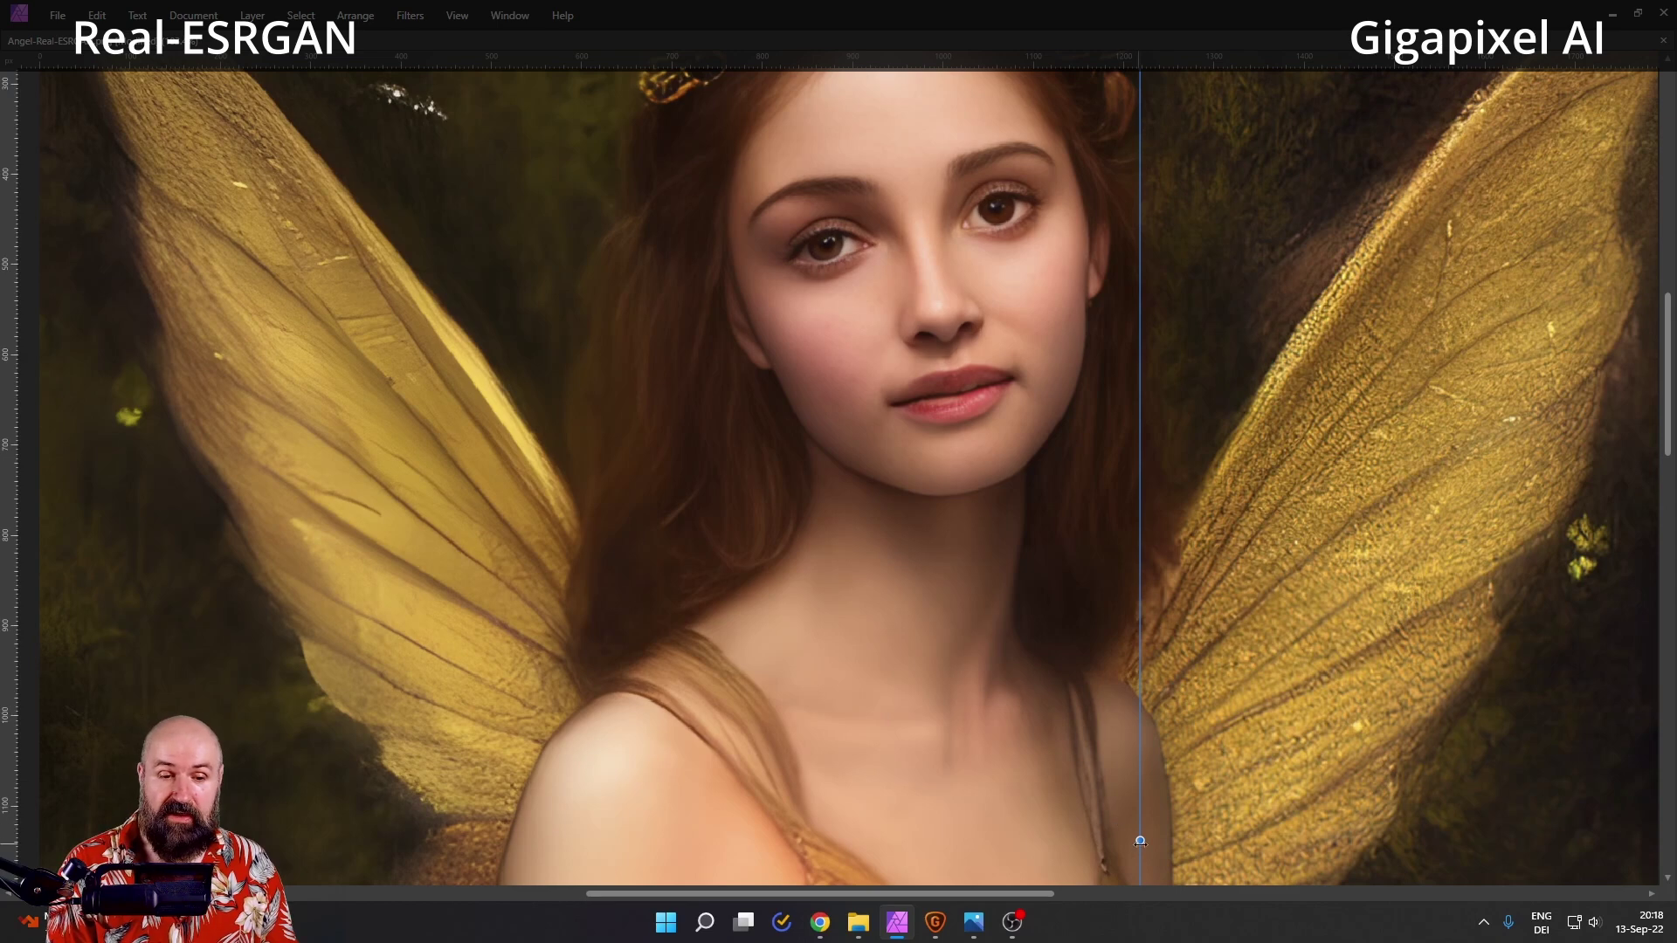
drag(1140, 841, 1328, 706)
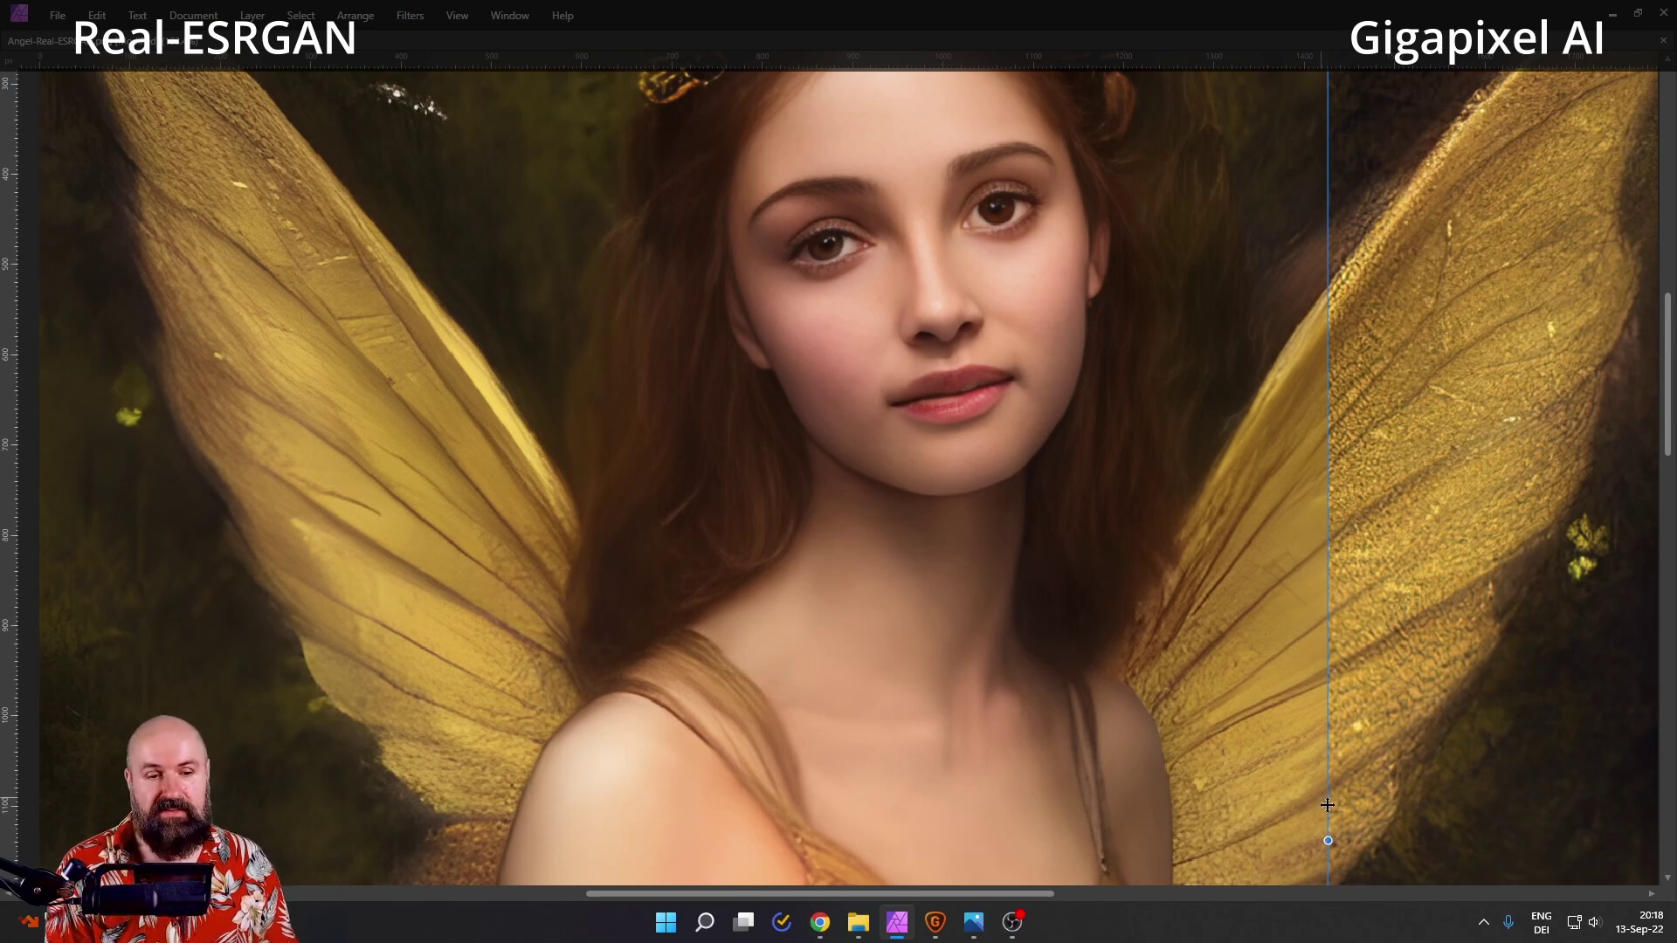
drag(1328, 812, 1476, 651)
scroll(834, 650, down, 3)
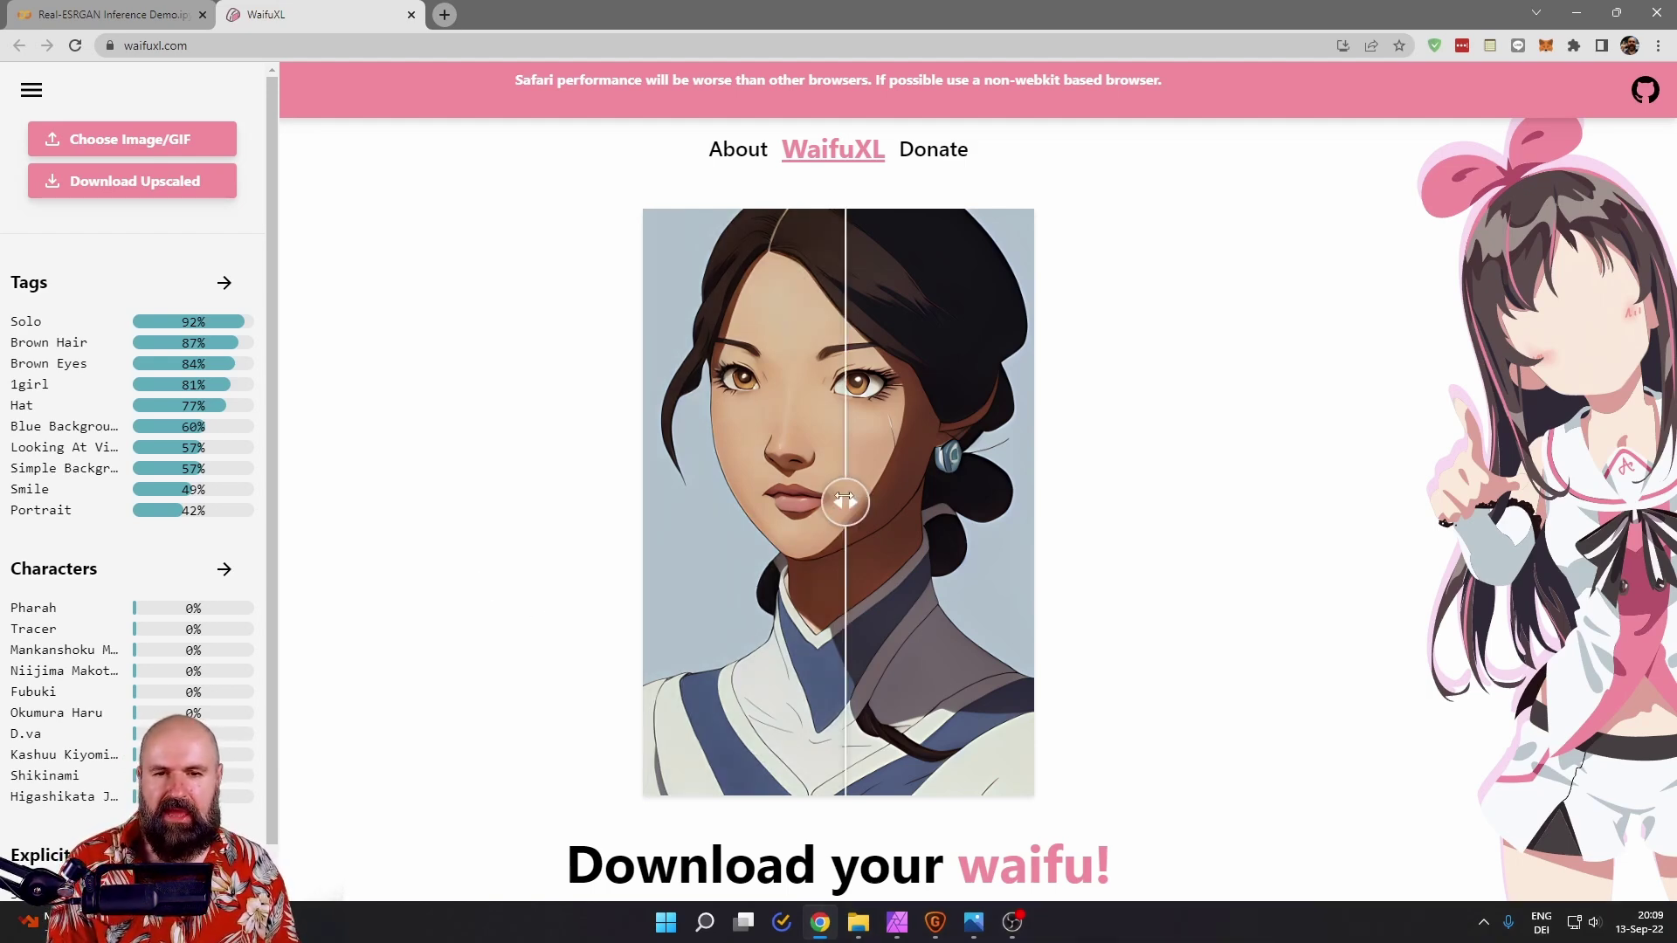
Step: Slide the WaifuXL comparison to the portrait's right edge, then across to the left edge
drag(845, 496, 1233, 535)
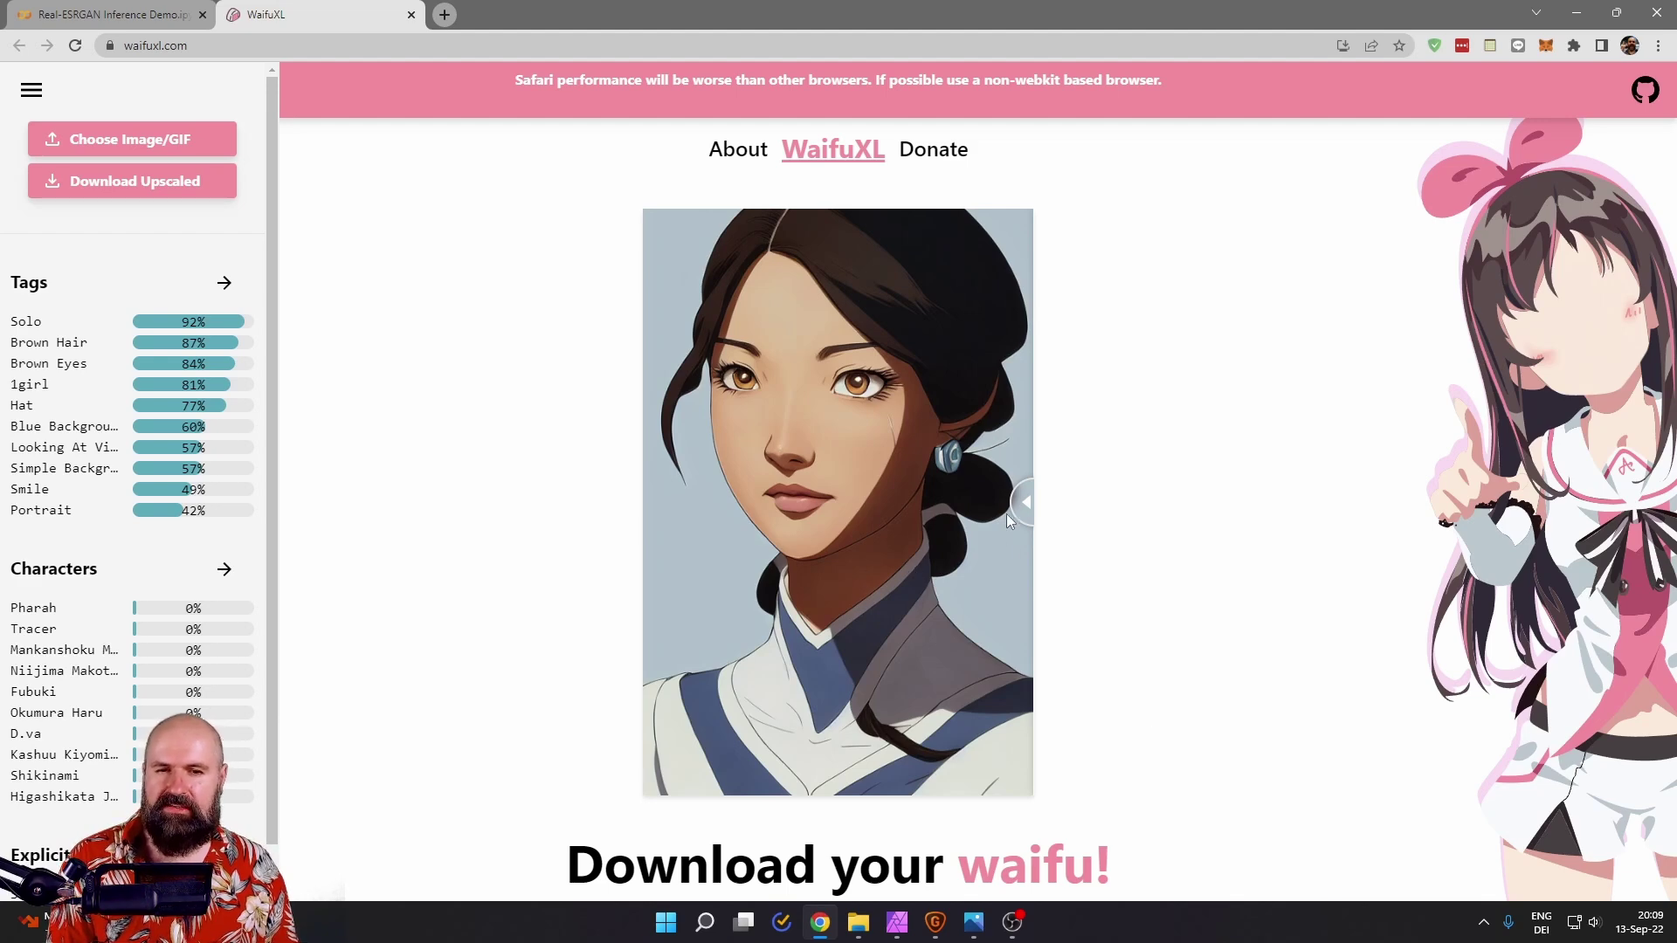
drag(1015, 502, 626, 475)
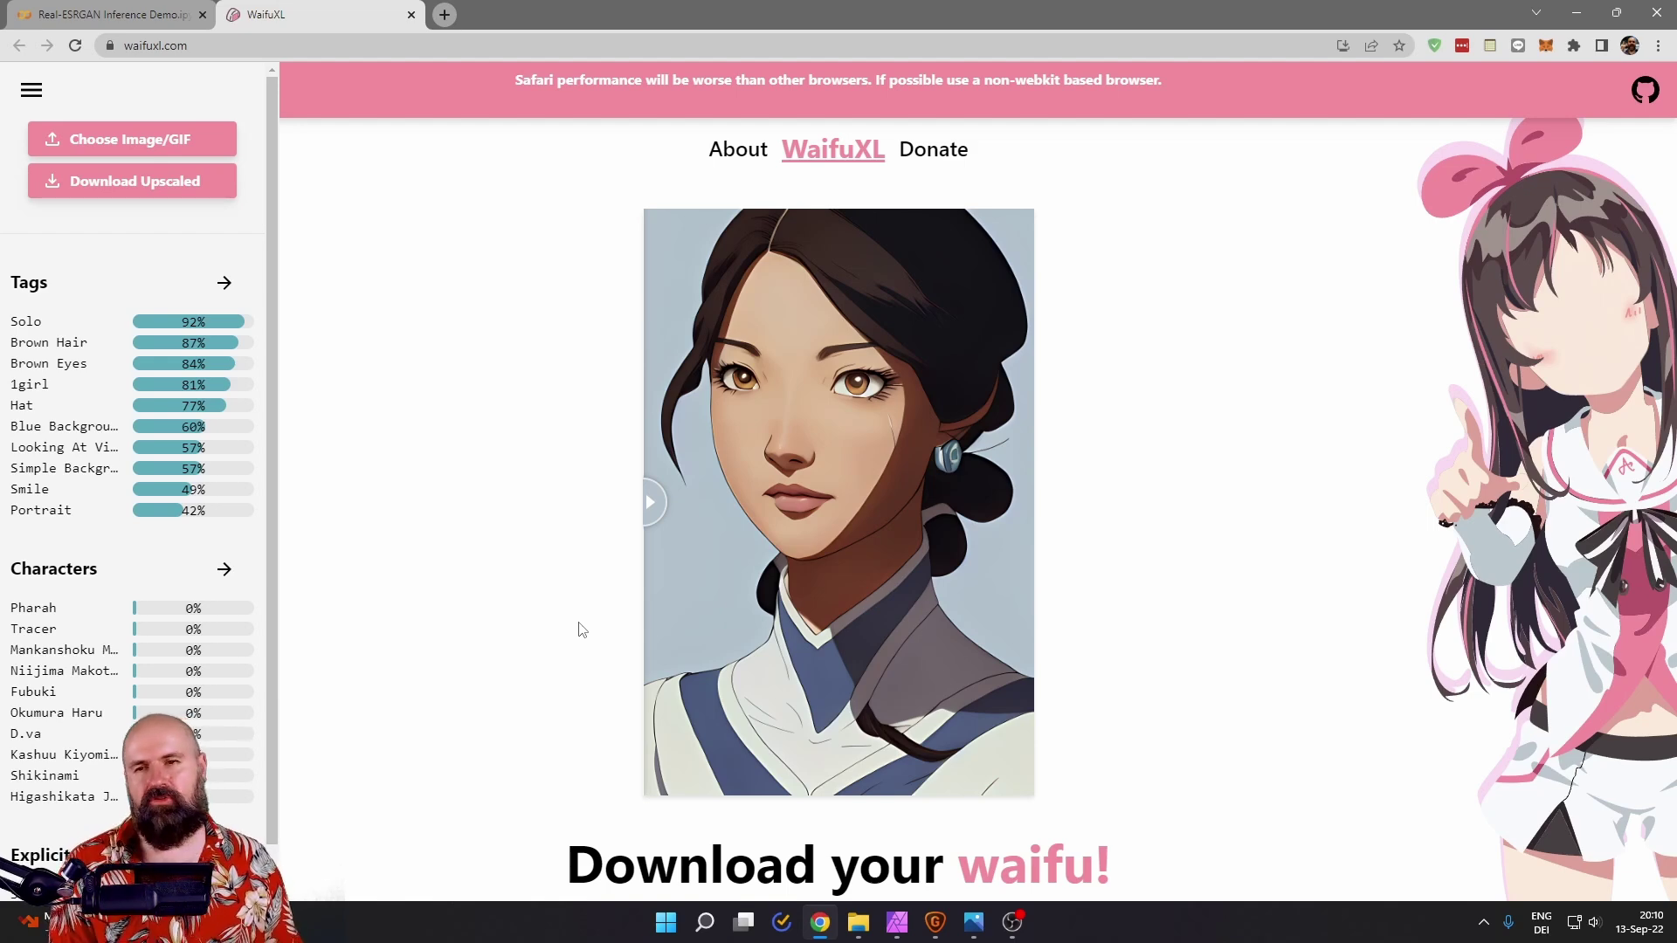
Step: Compare the 4x Art & CG upscale against the original around the eyes and nose
click(935, 922)
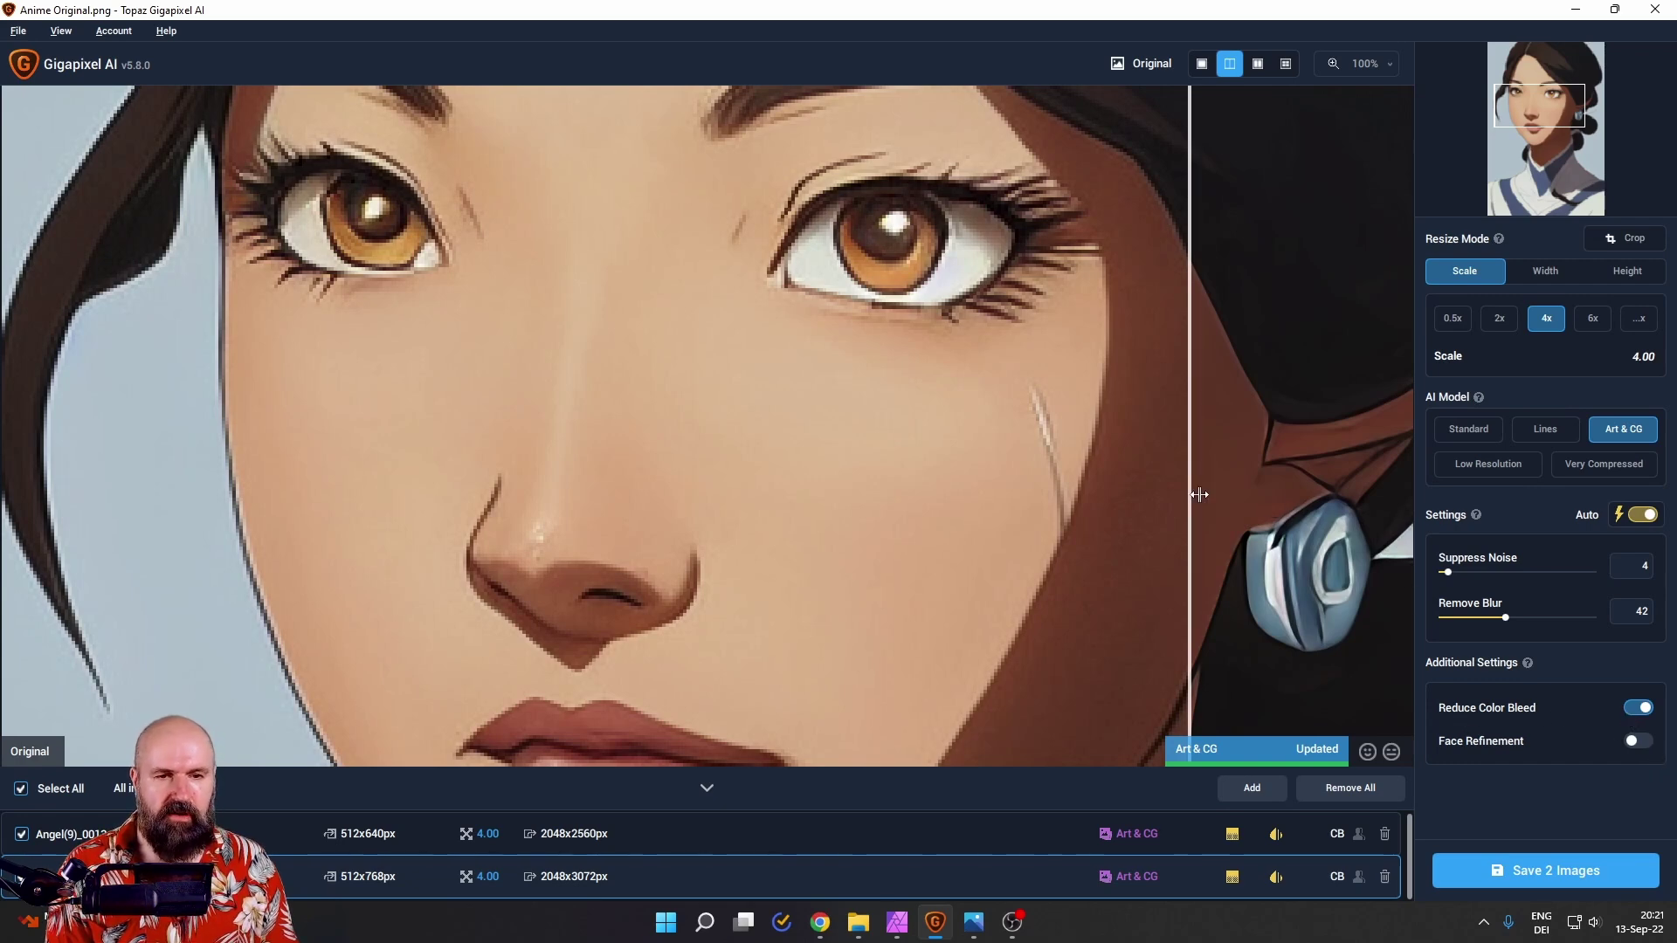
drag(1187, 490, 1214, 453)
drag(1105, 453, 828, 393)
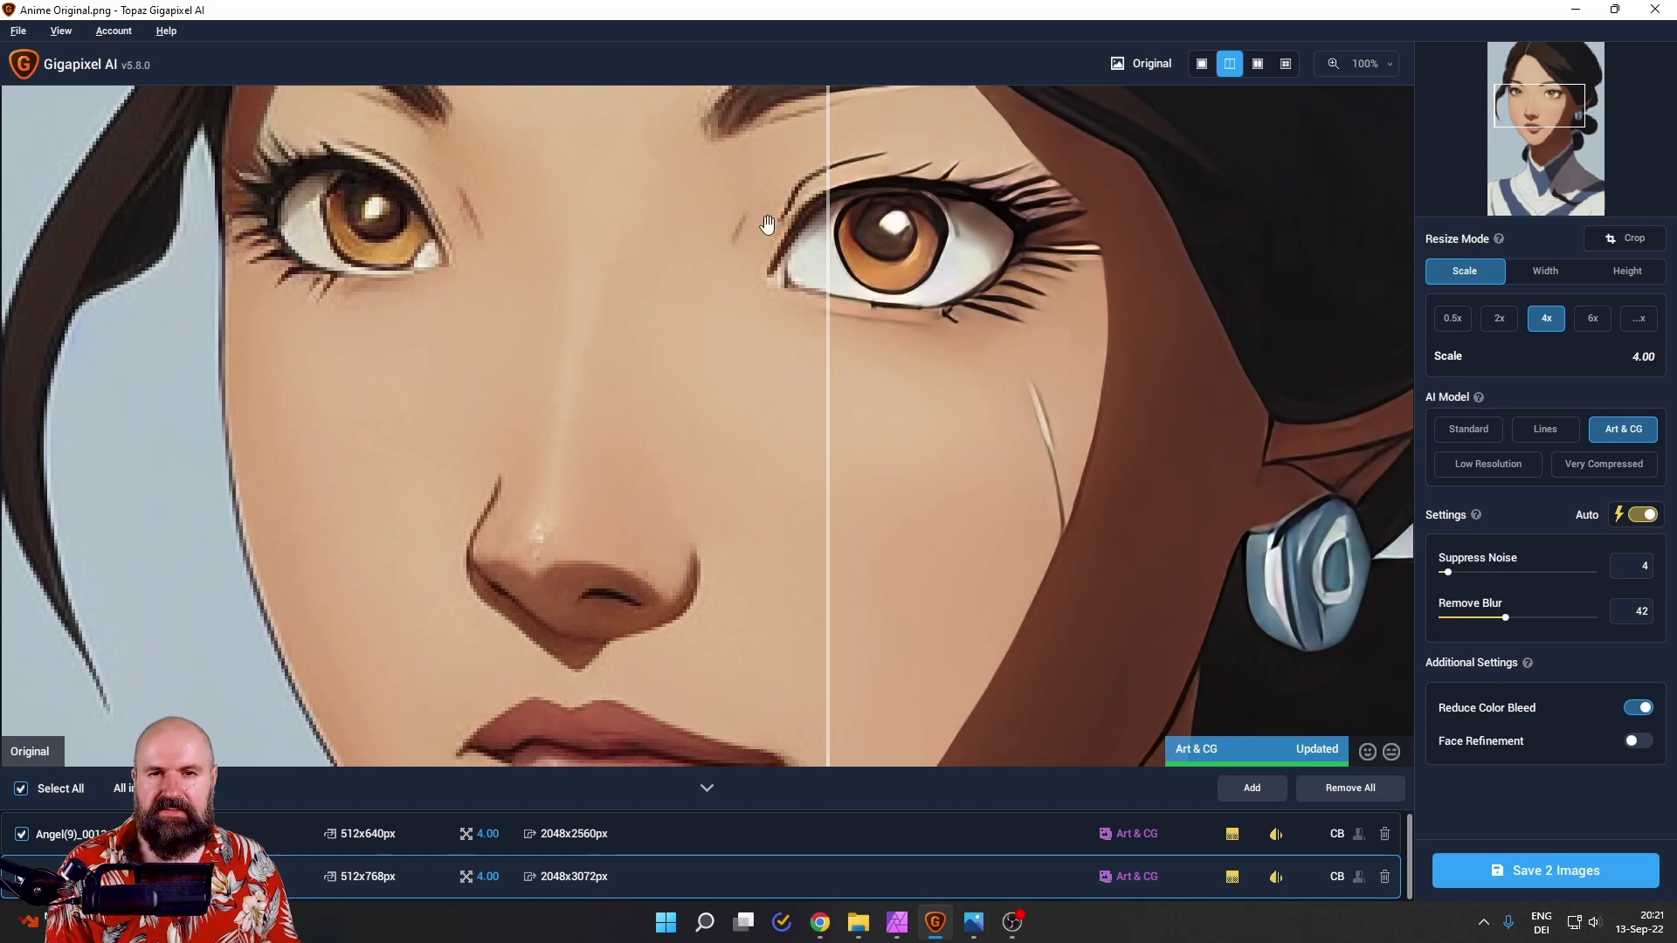
drag(827, 218, 687, 237)
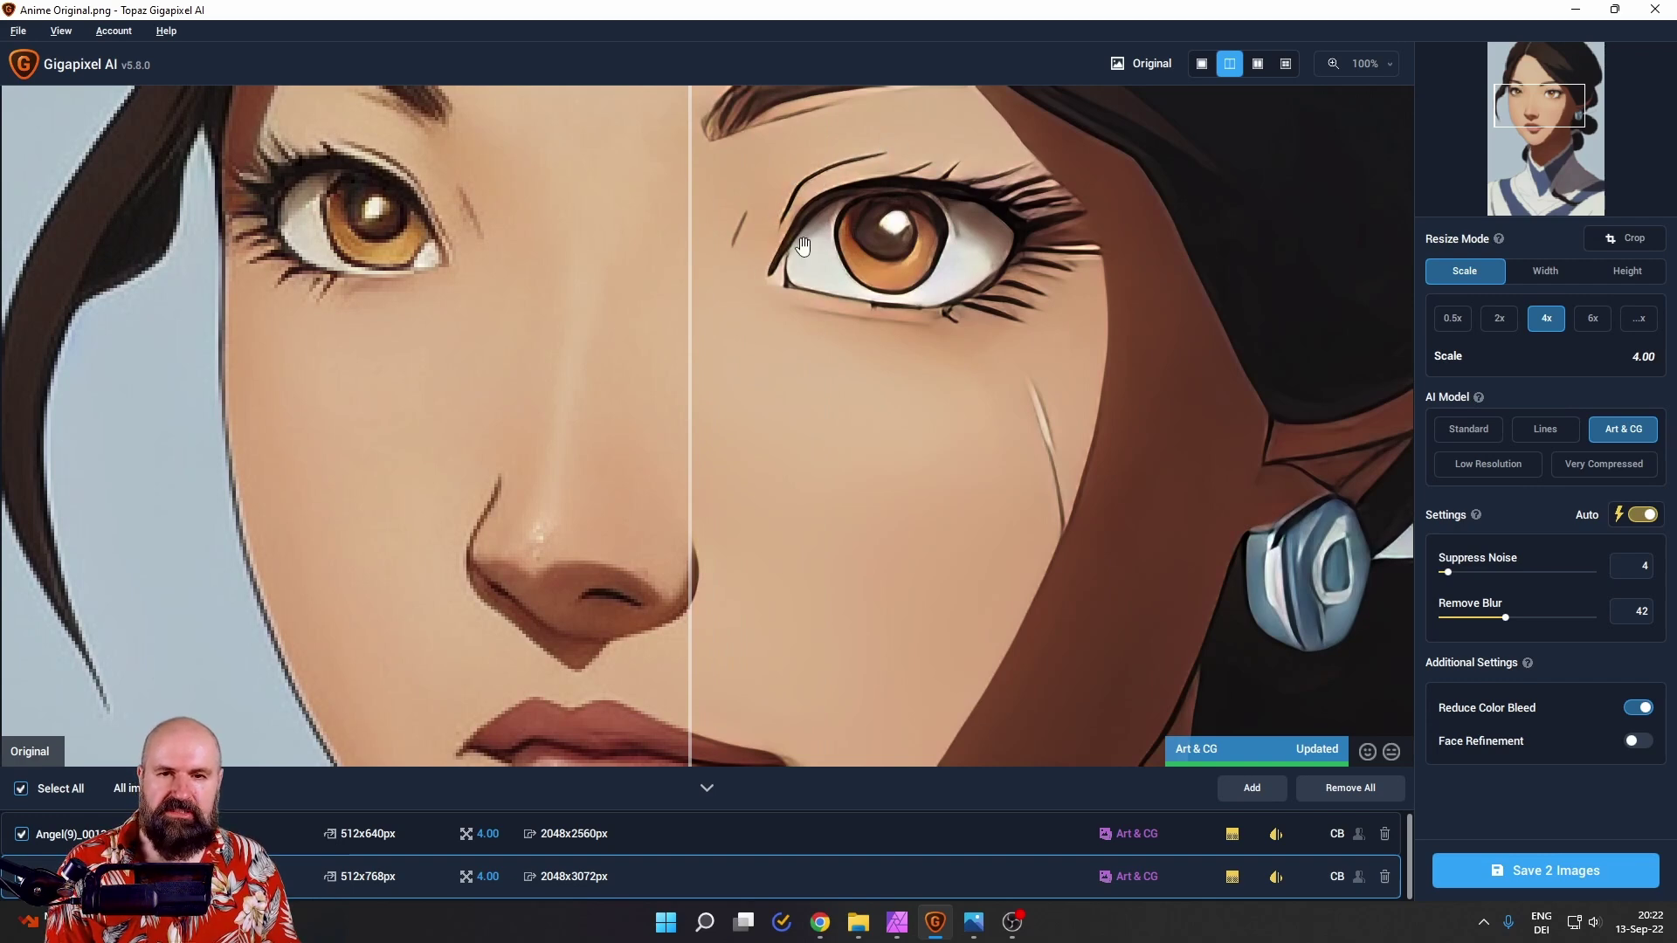
drag(690, 262, 360, 394)
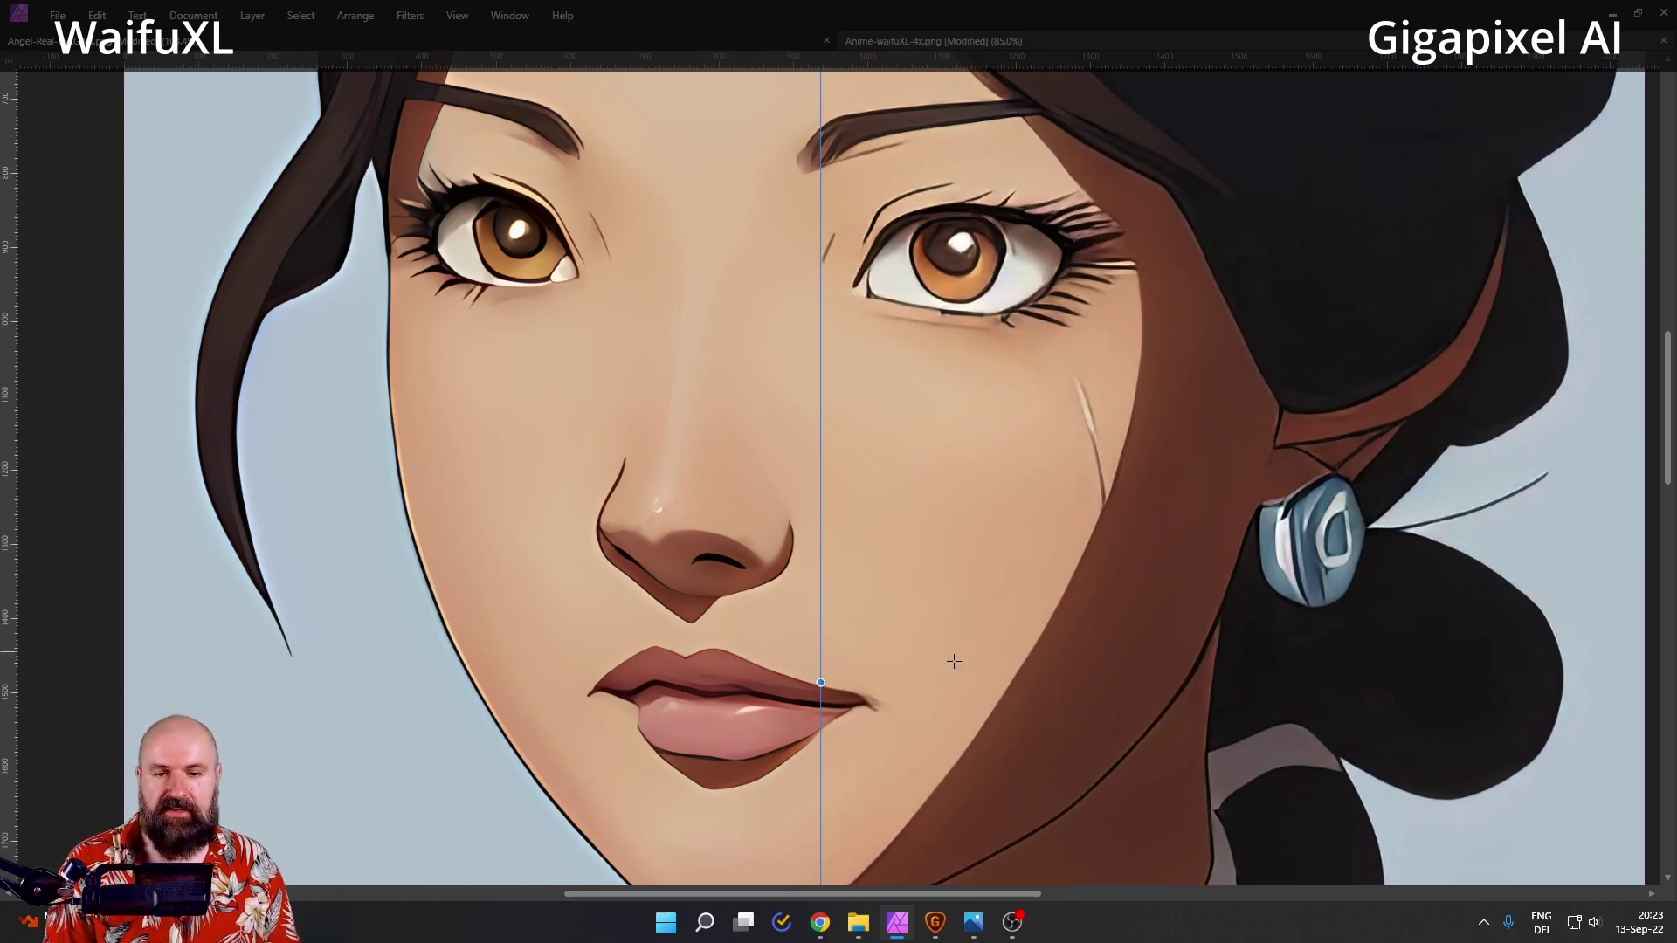
Step: Sweep the WaifuXL/Gigapixel AI split divider across the lips, earring and face centre to compare them
drag(821, 682, 1371, 613)
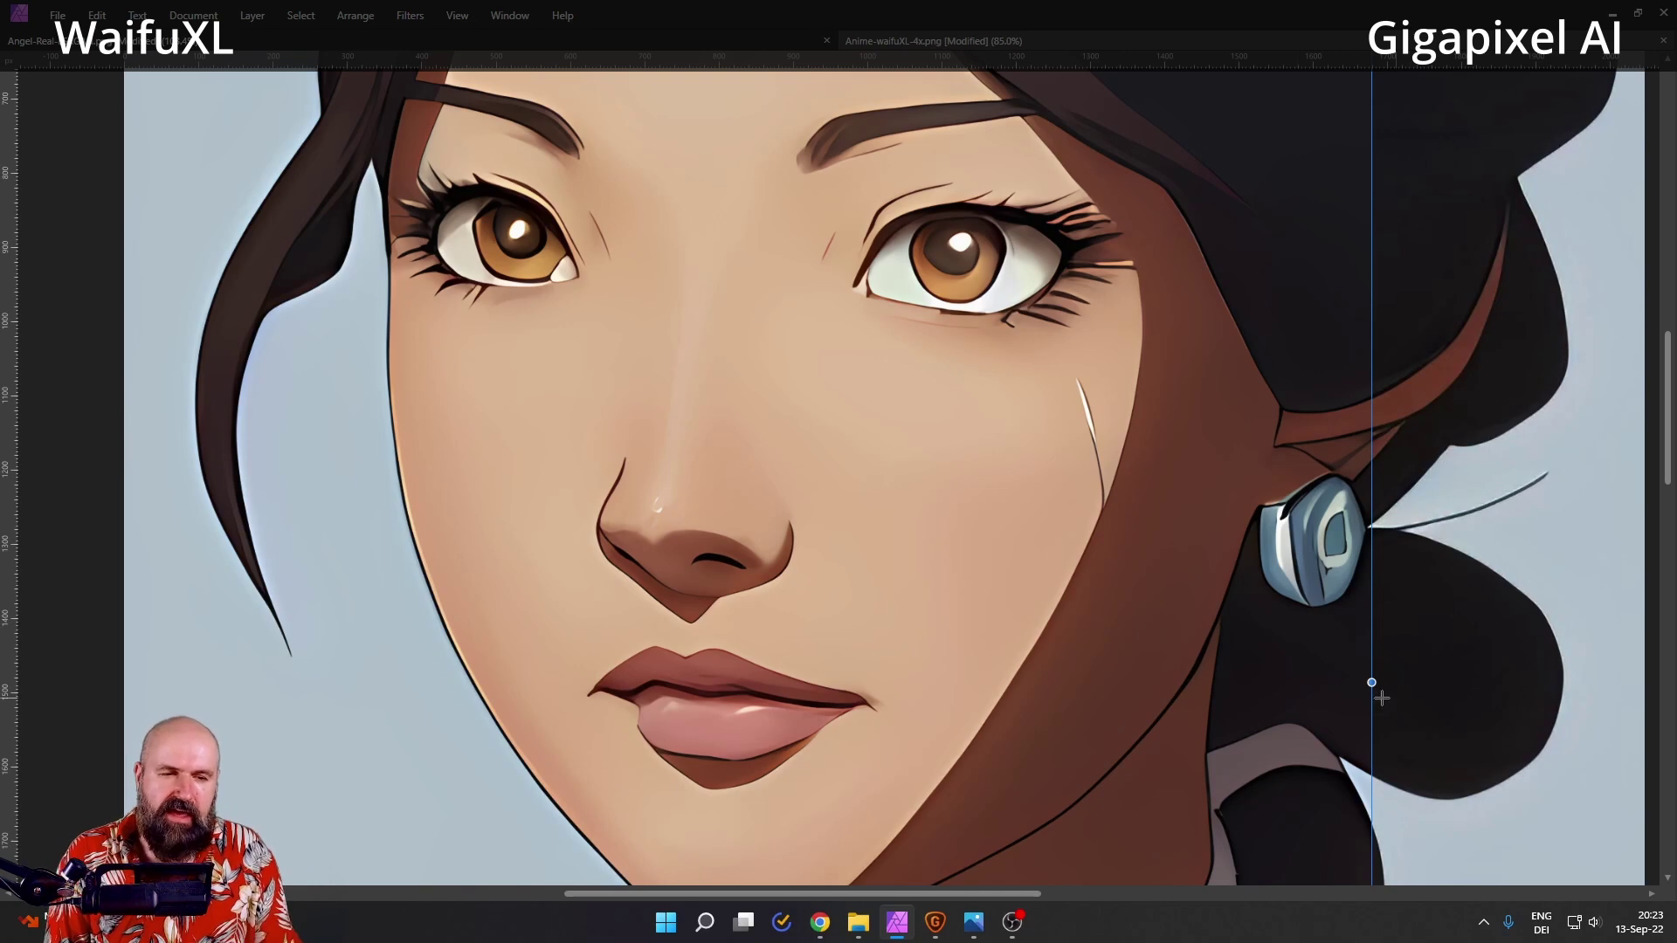
drag(1372, 682, 1230, 568)
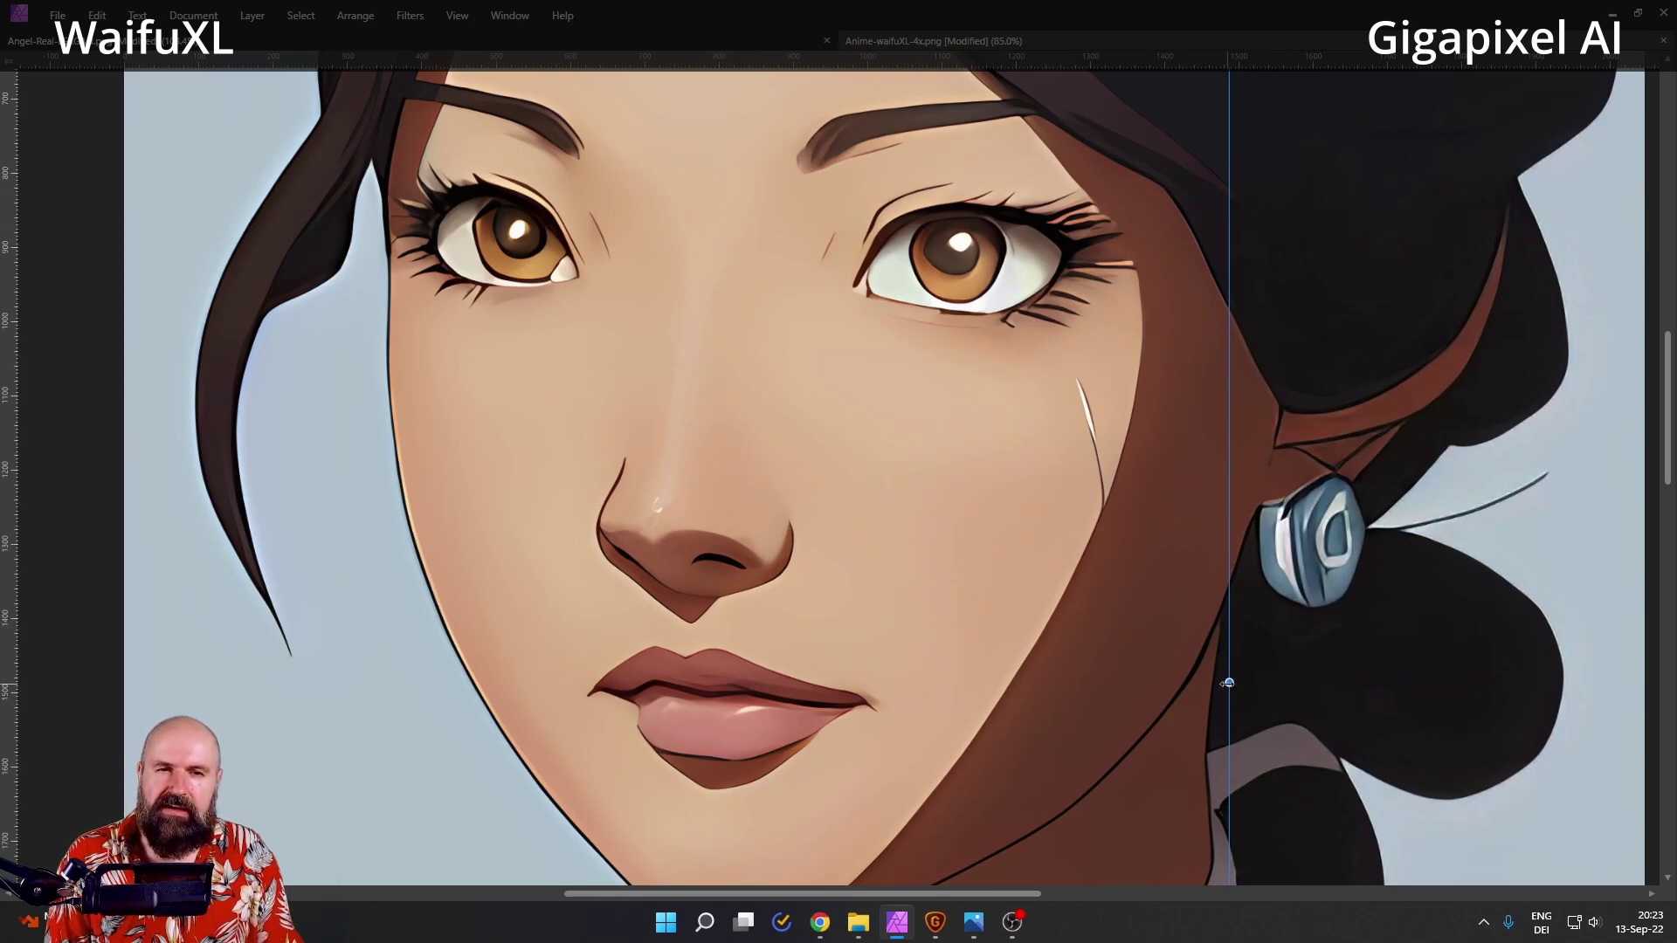
drag(1227, 683, 358, 574)
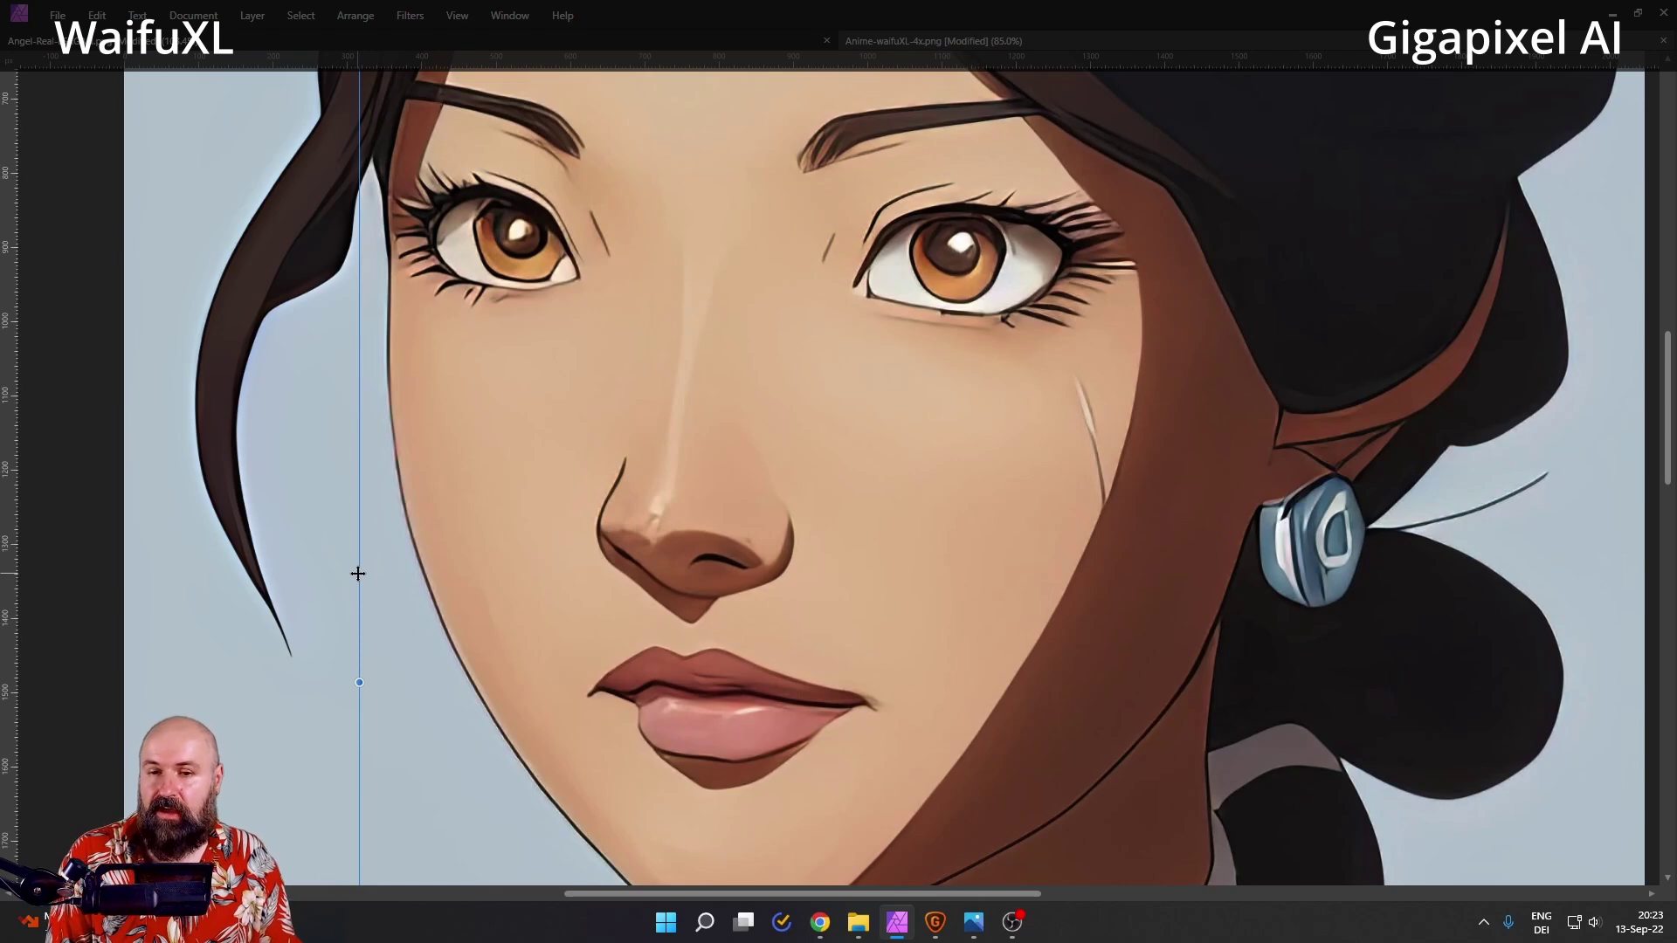
drag(358, 573, 834, 646)
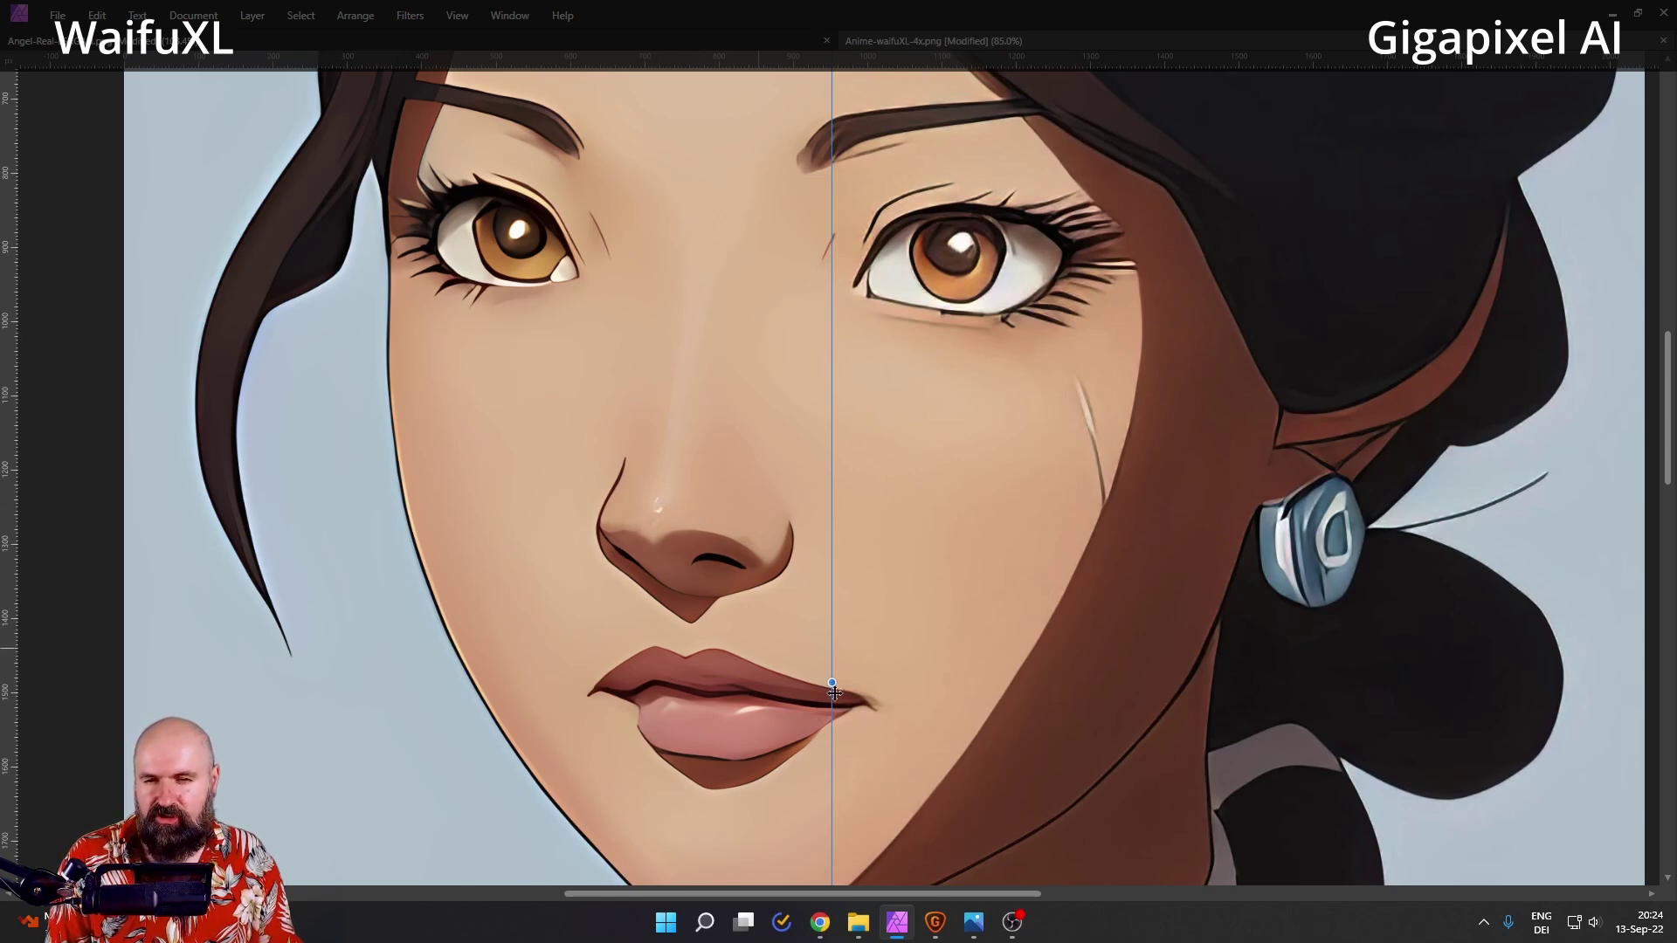
drag(831, 682, 504, 664)
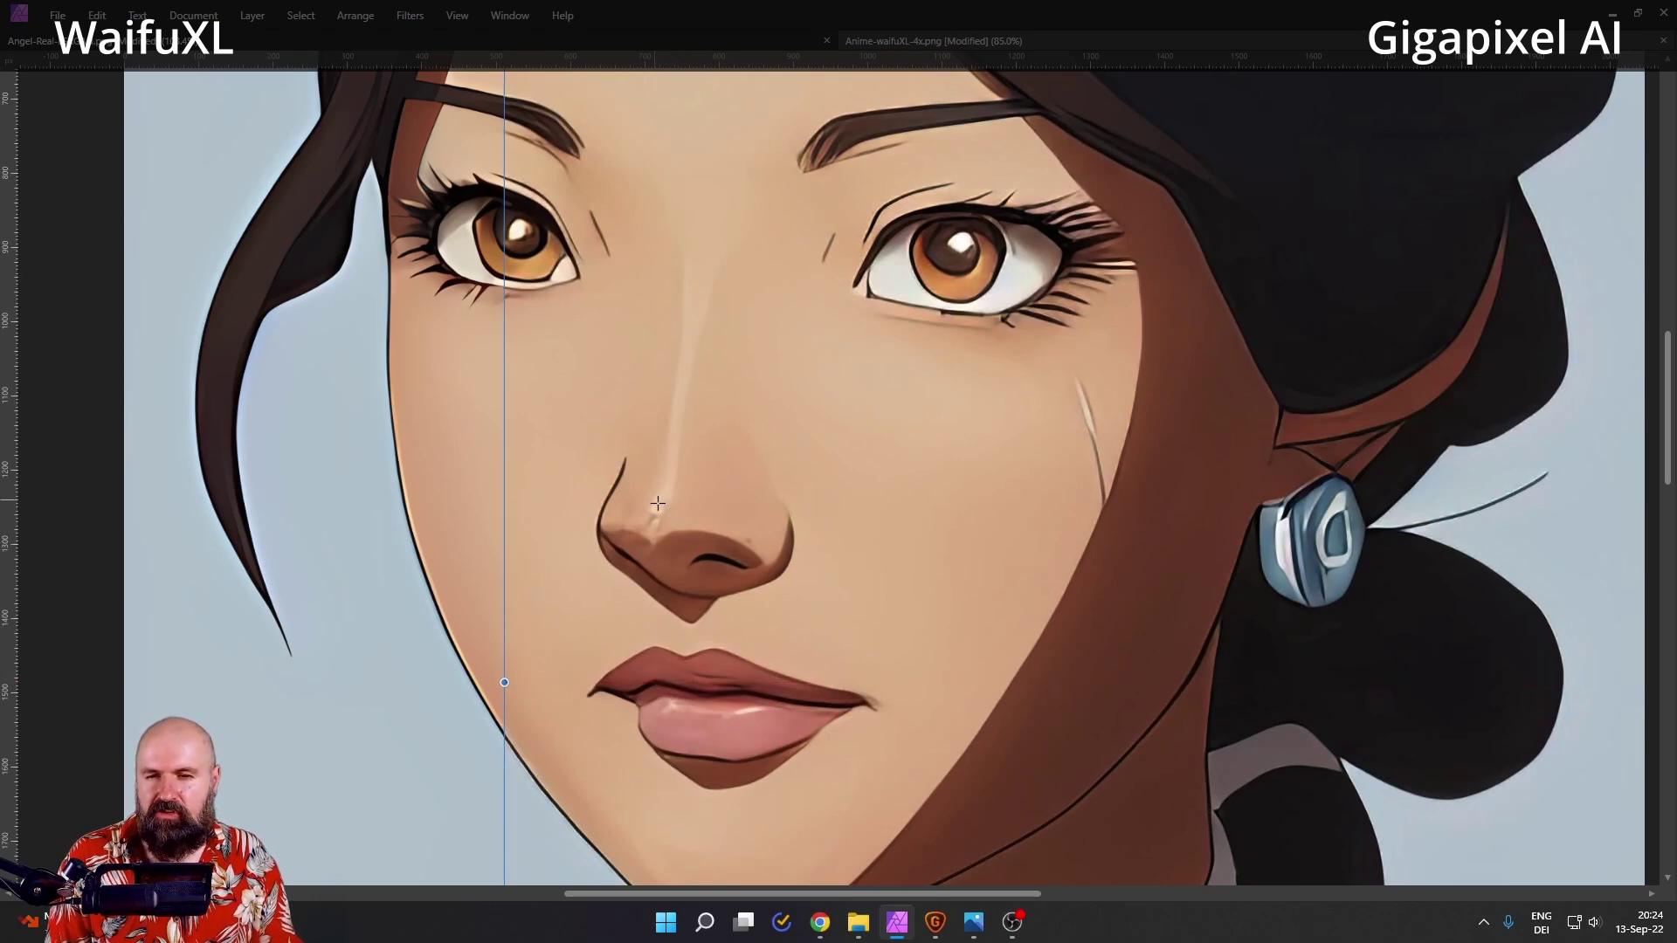
click(506, 668)
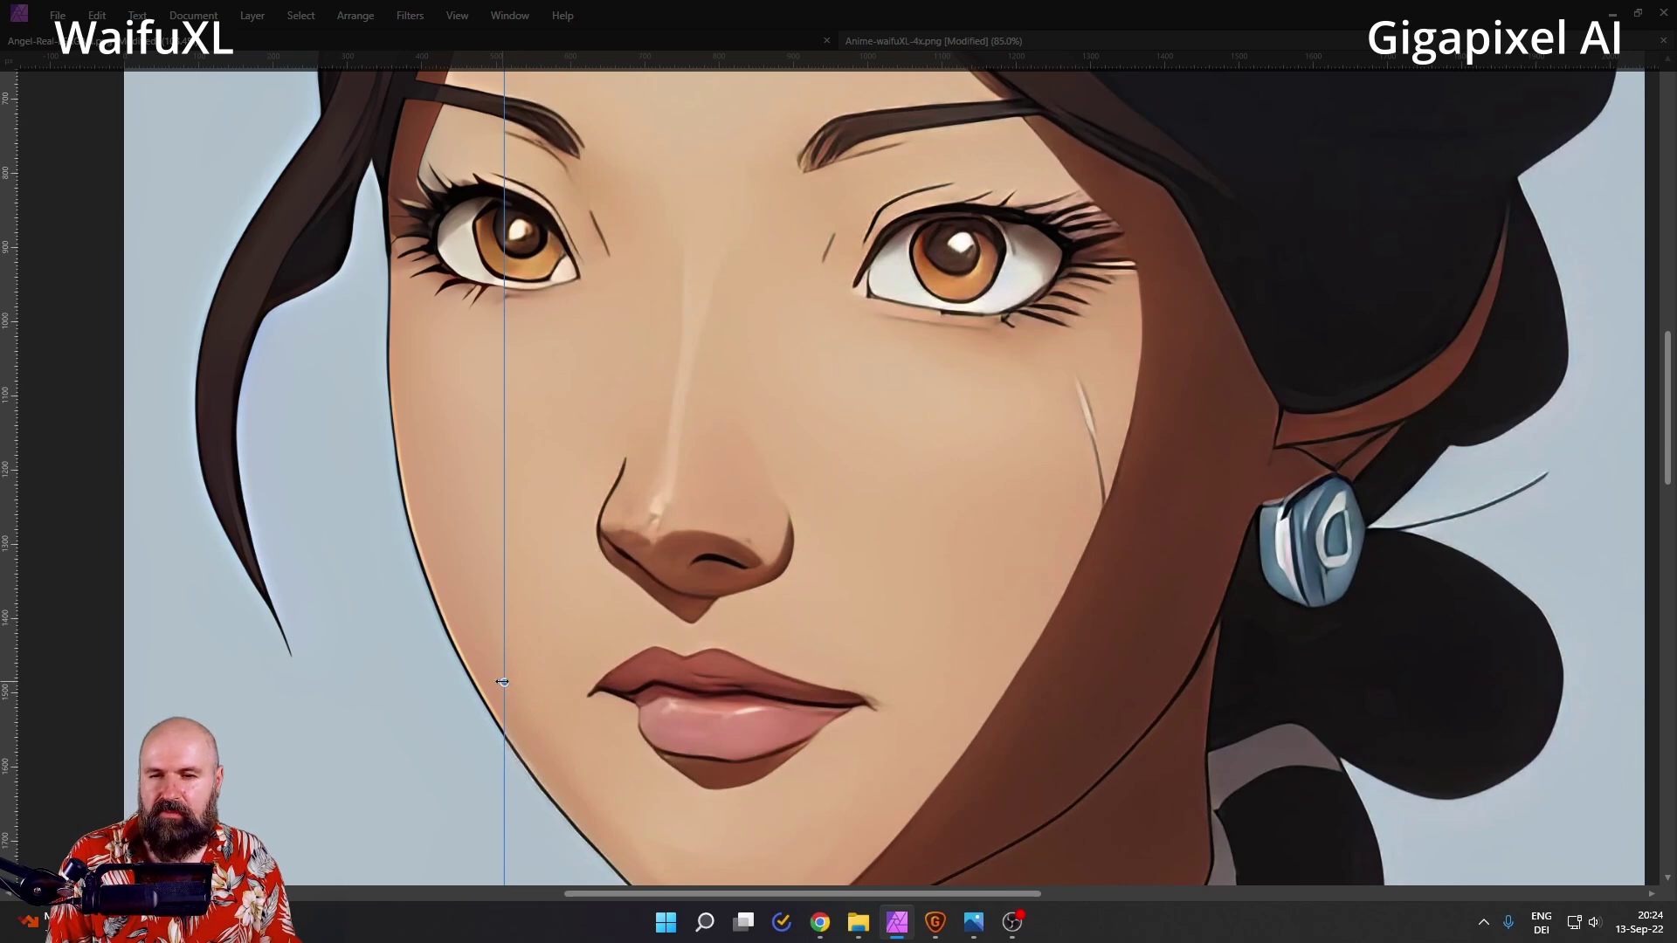
drag(506, 668, 866, 643)
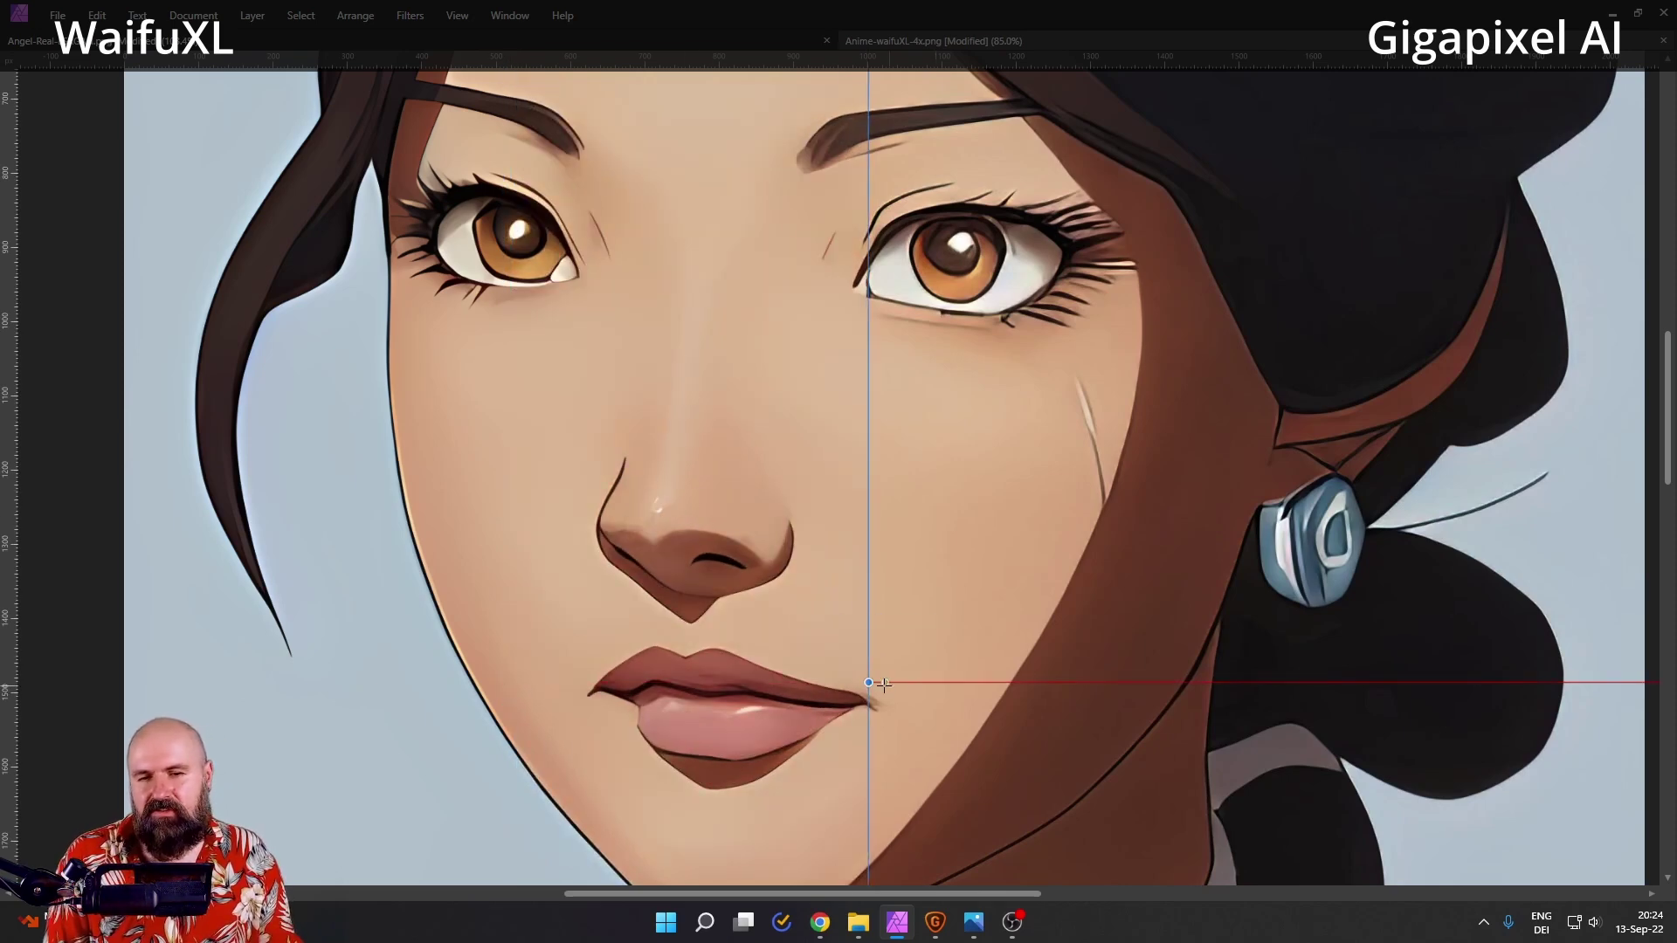
mouse_move(868, 682)
mouse_down()
mouse_move(566, 652)
mouse_move(868, 663)
mouse_up()
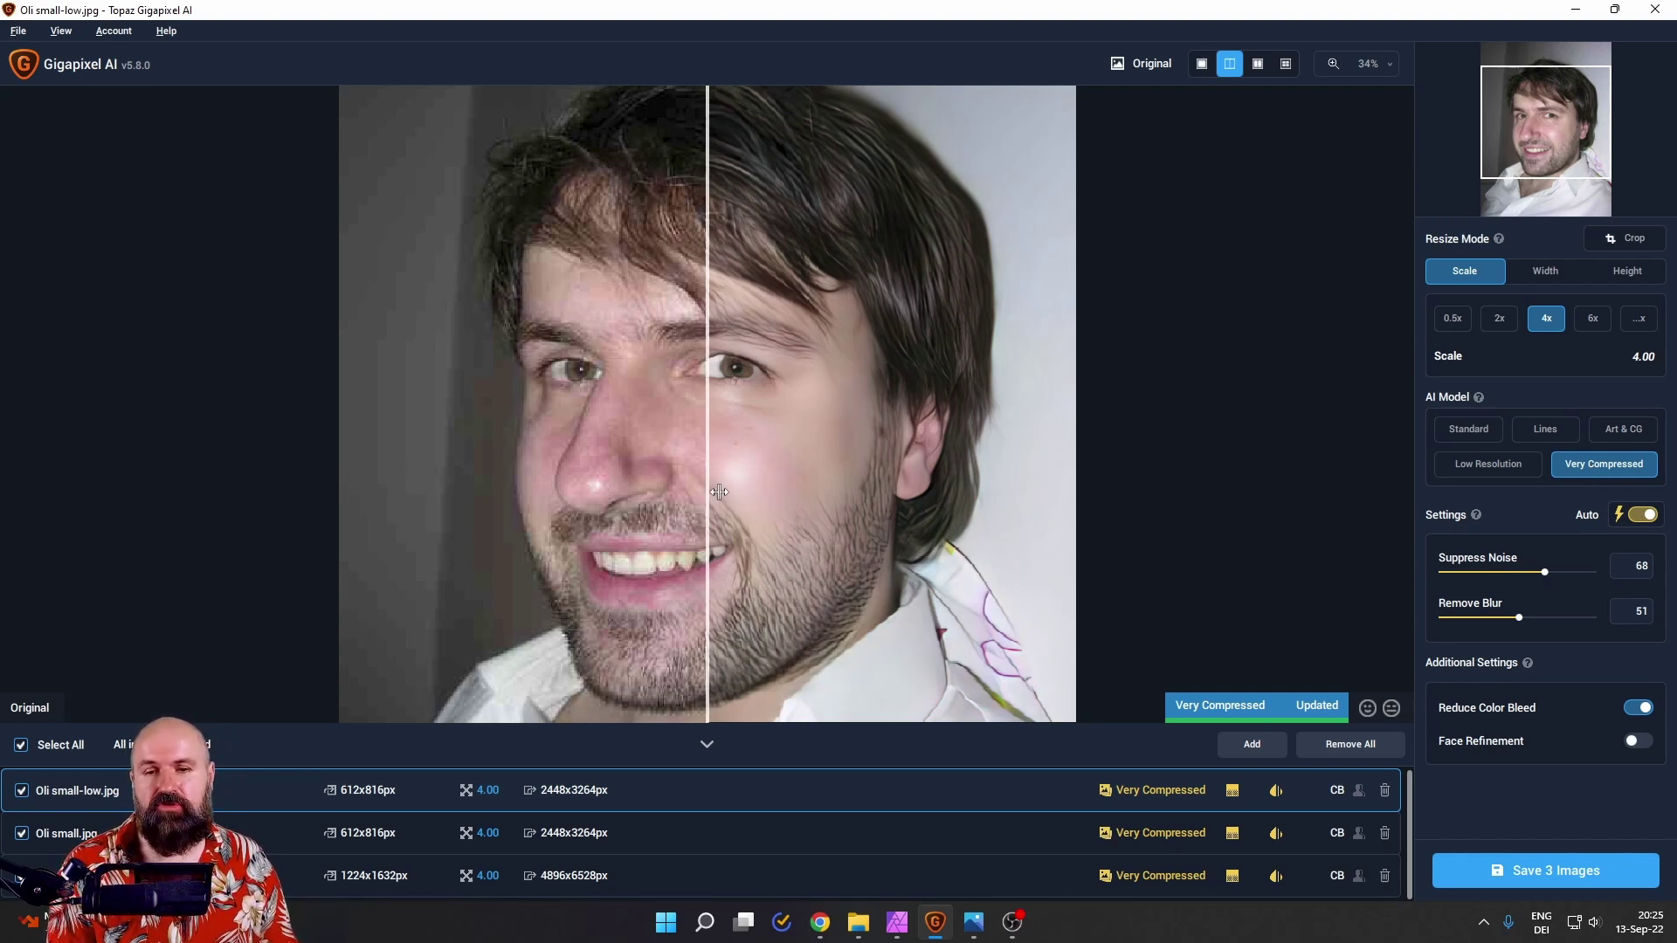
Step: Show the original across the whole portrait, then reveal the Very Compressed upscale almost everywhere
drag(716, 492, 1168, 497)
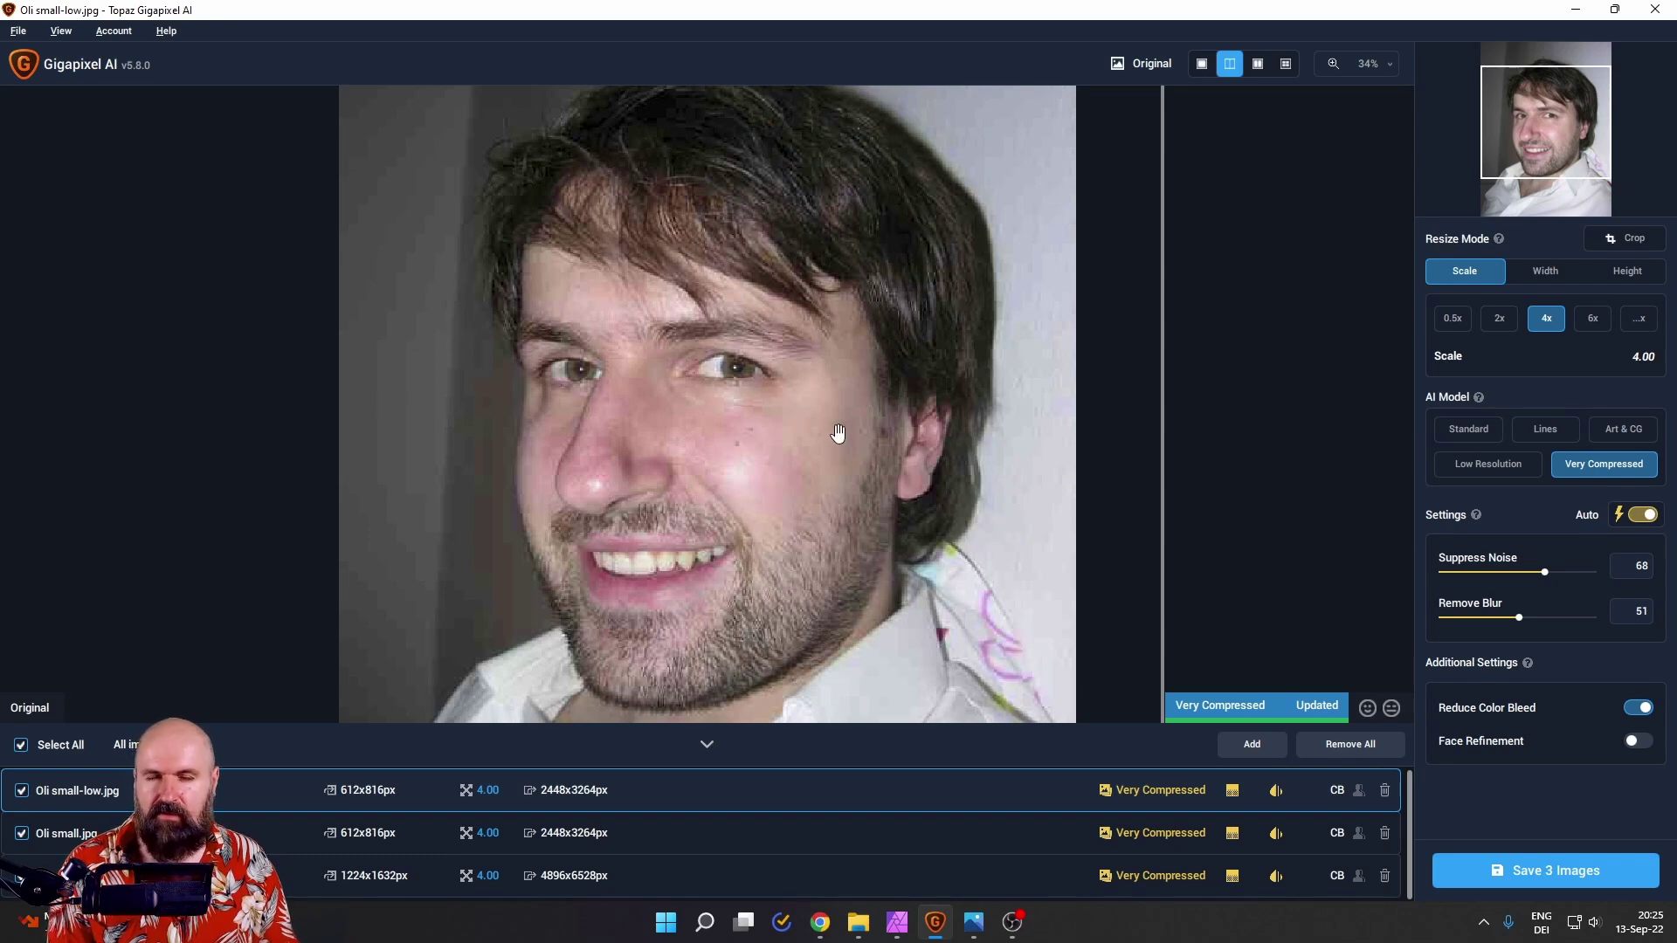
drag(1164, 469, 289, 460)
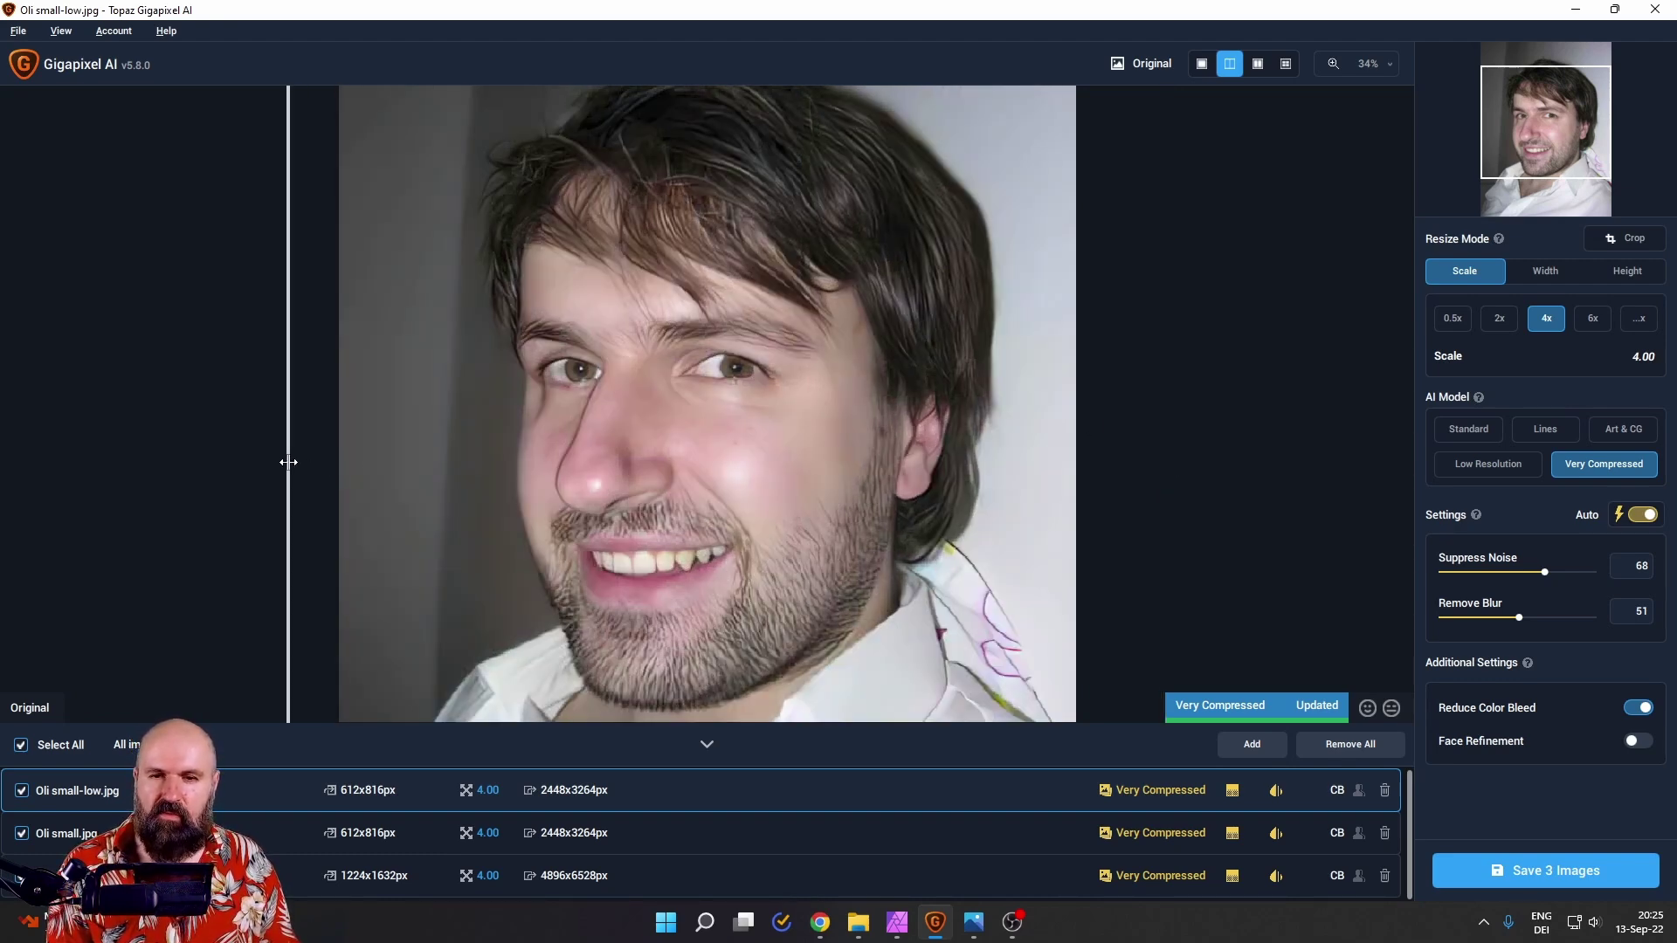
Step: Apply the Low Resolution model to all images and compare its result against the original photo
click(1485, 465)
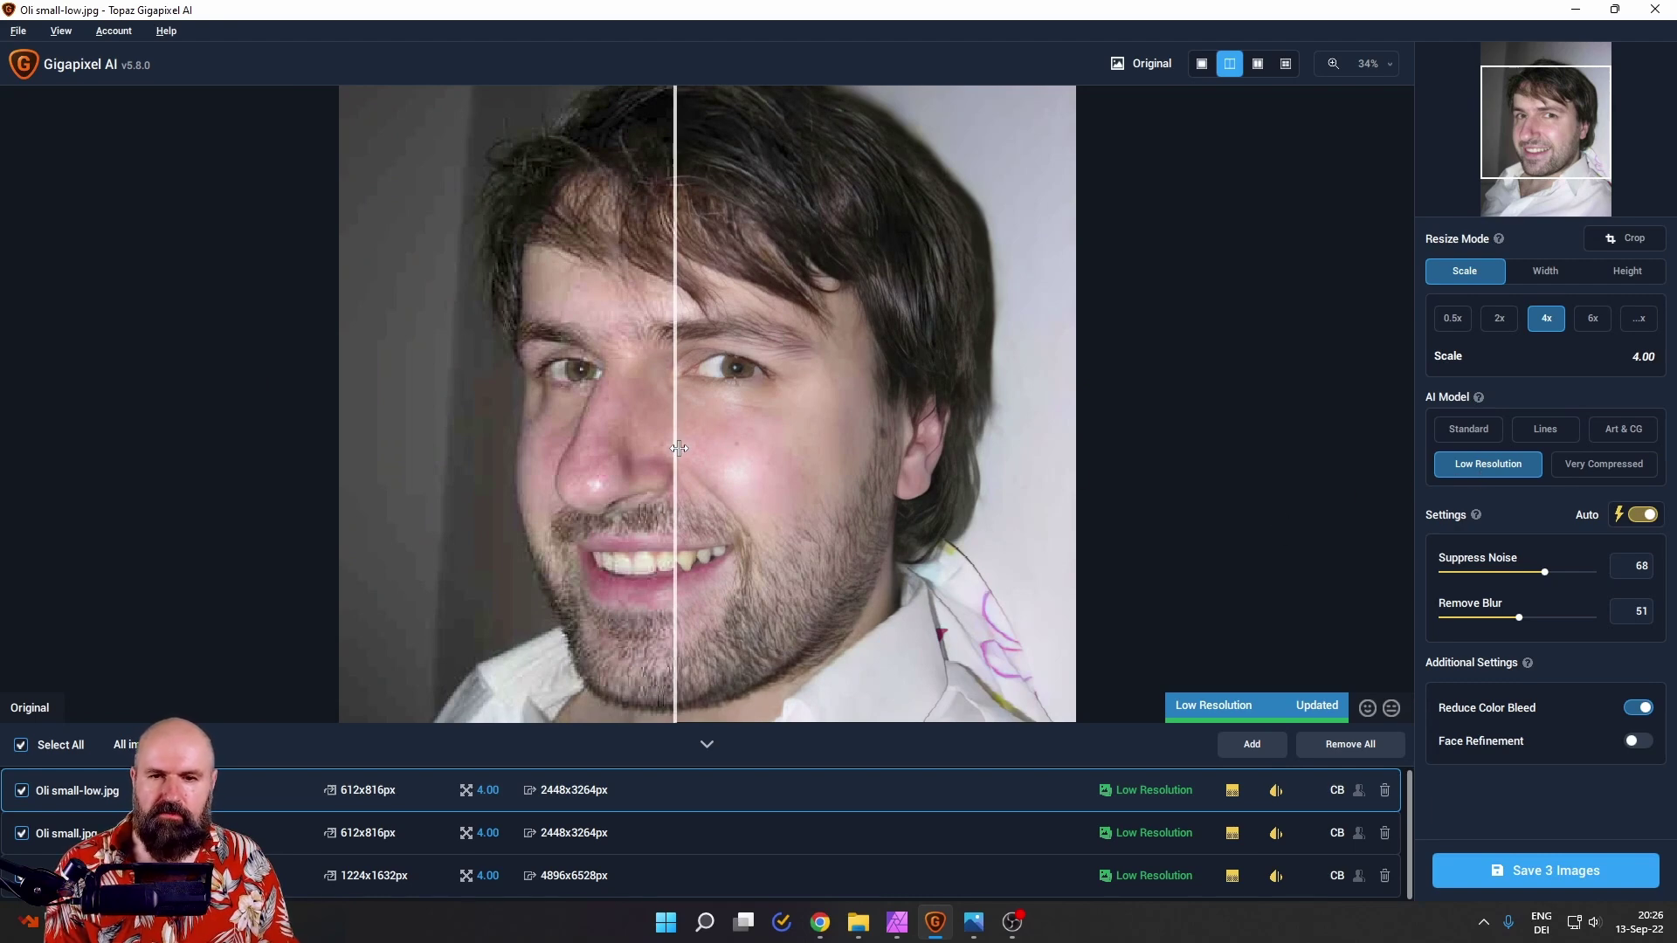
drag(679, 449, 228, 441)
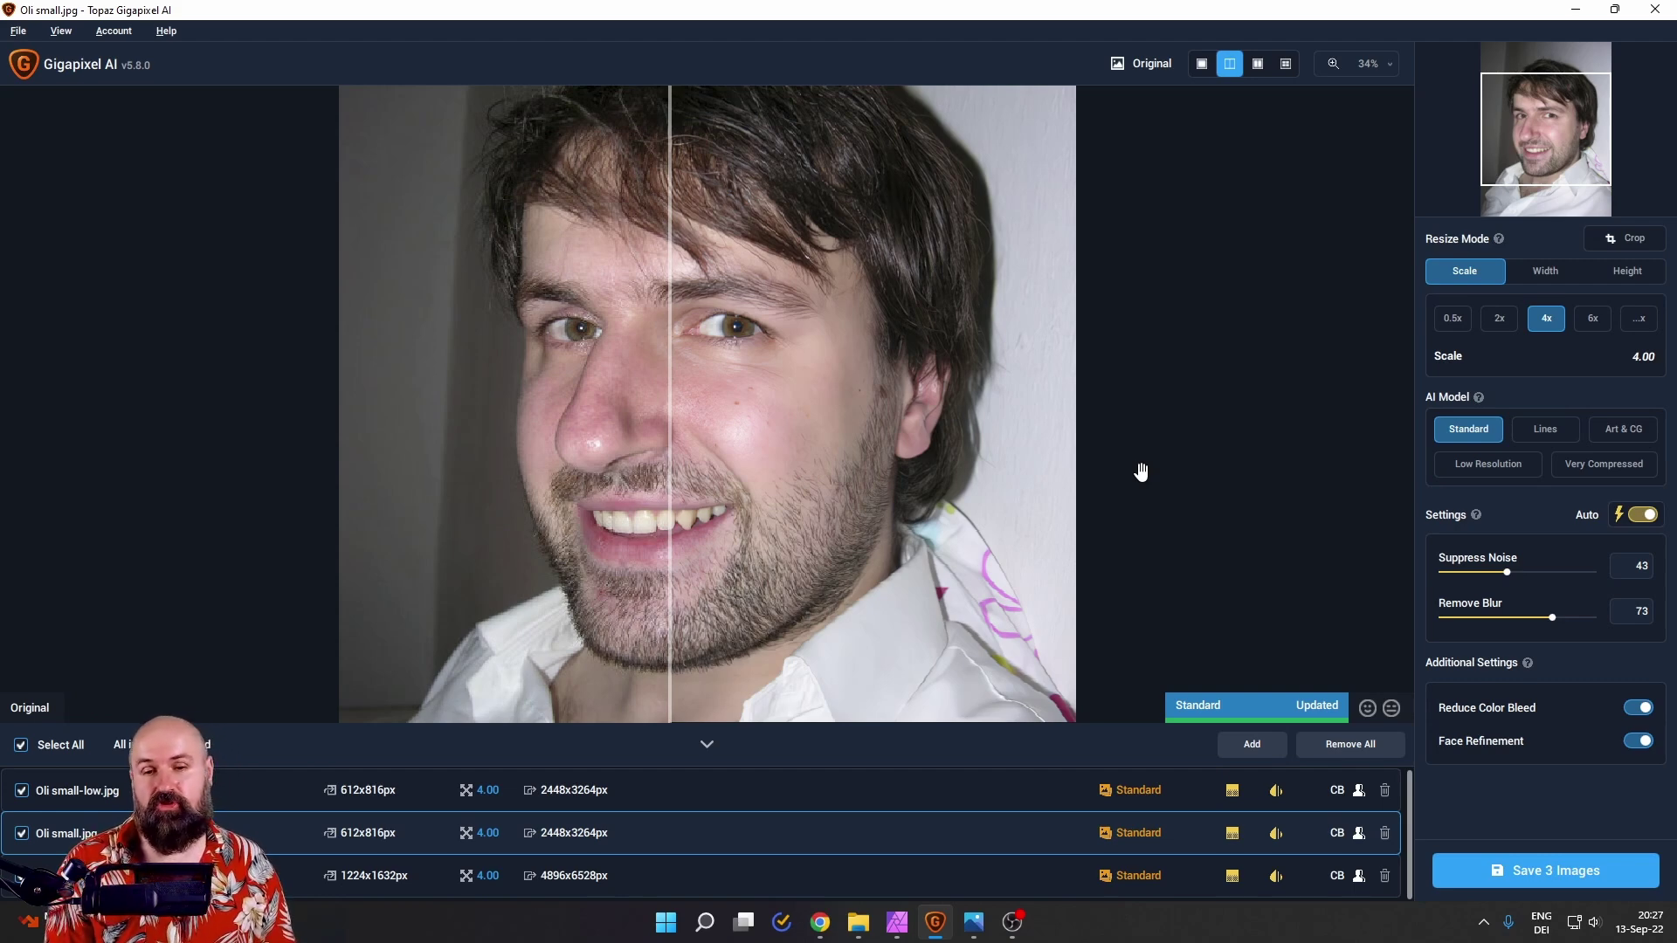
drag(673, 467, 753, 464)
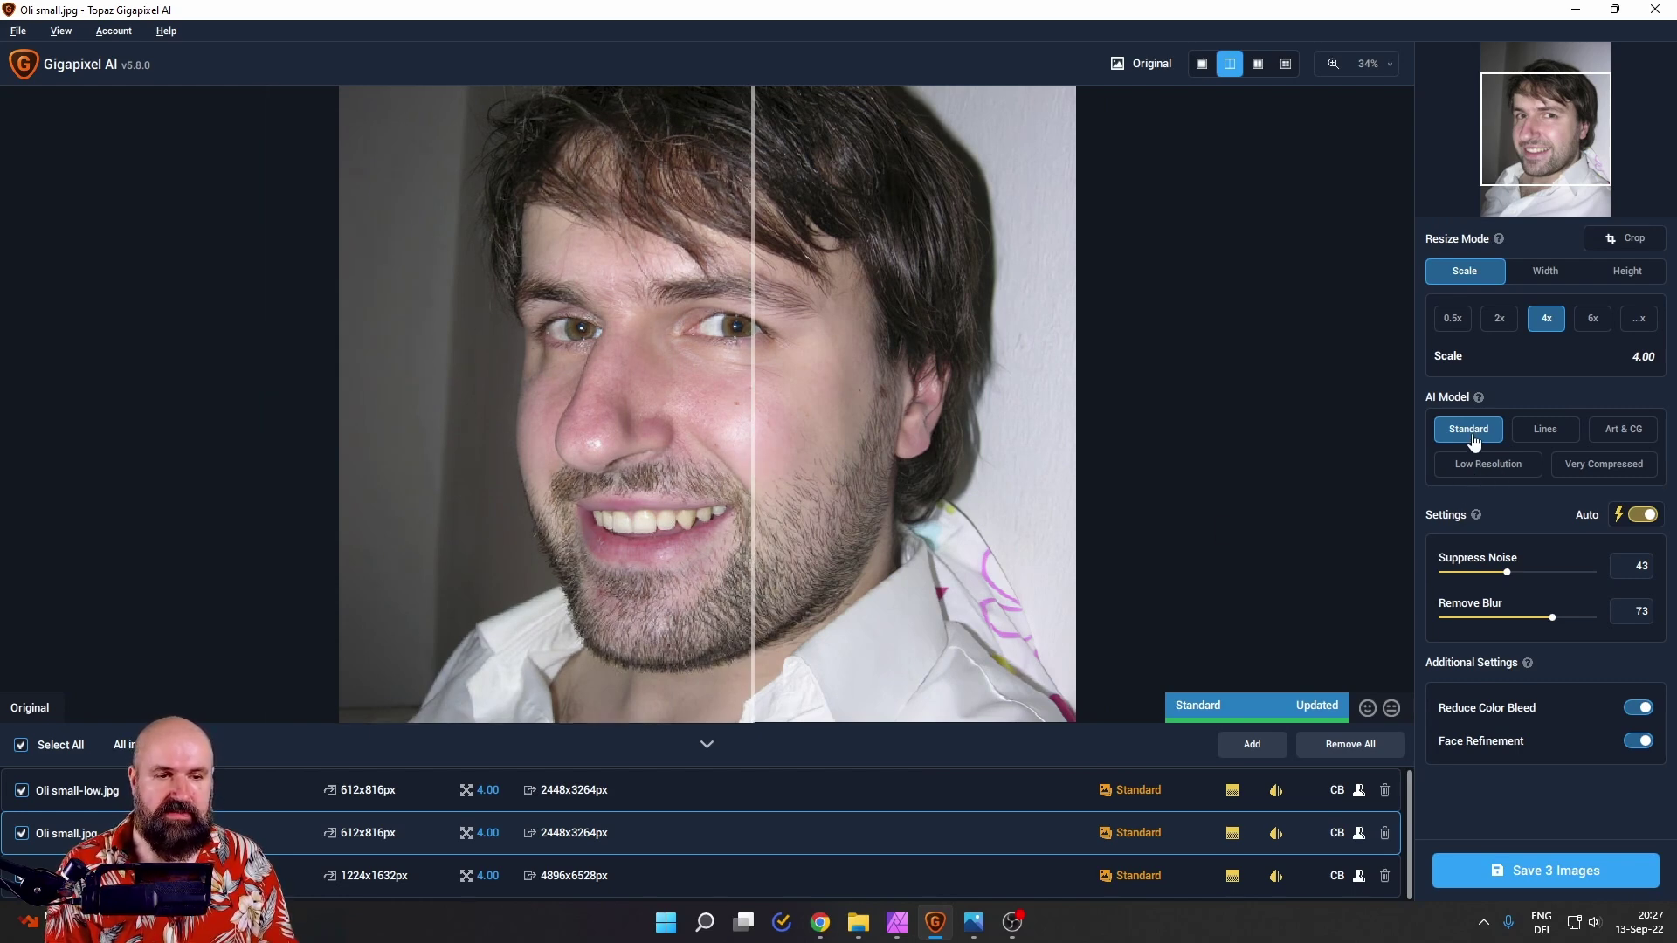
Step: Zoom the Oli small.jpg preview to 100% and compare the Standard upscale across the face and nose
click(1373, 66)
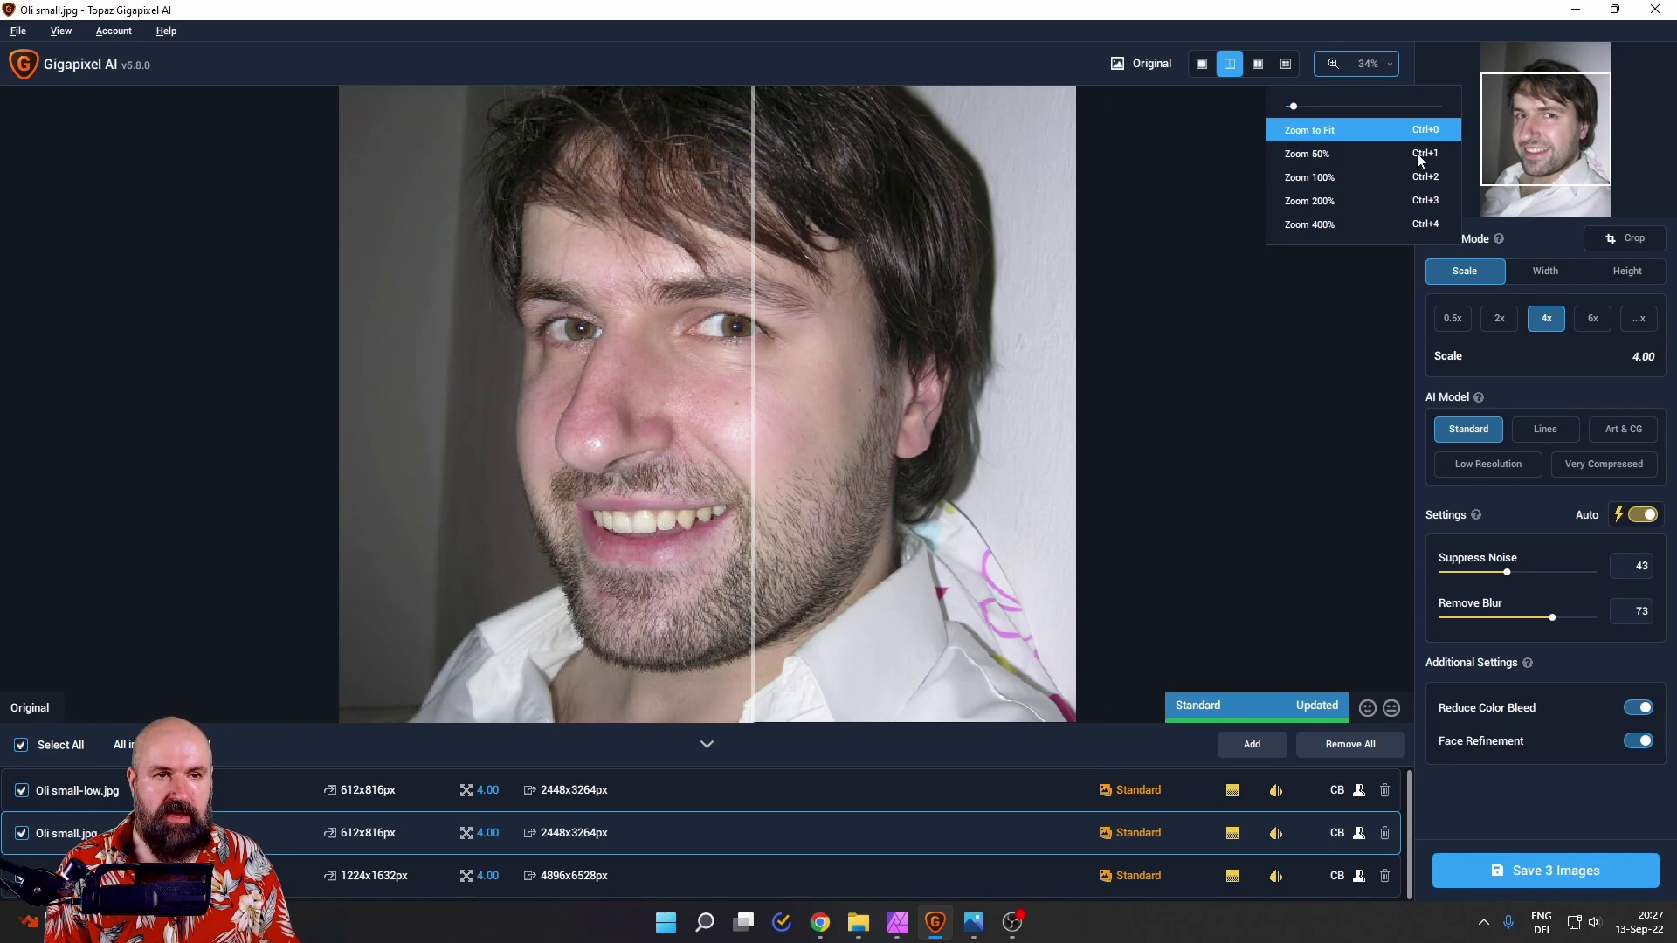
click(1367, 179)
drag(751, 367, 124, 376)
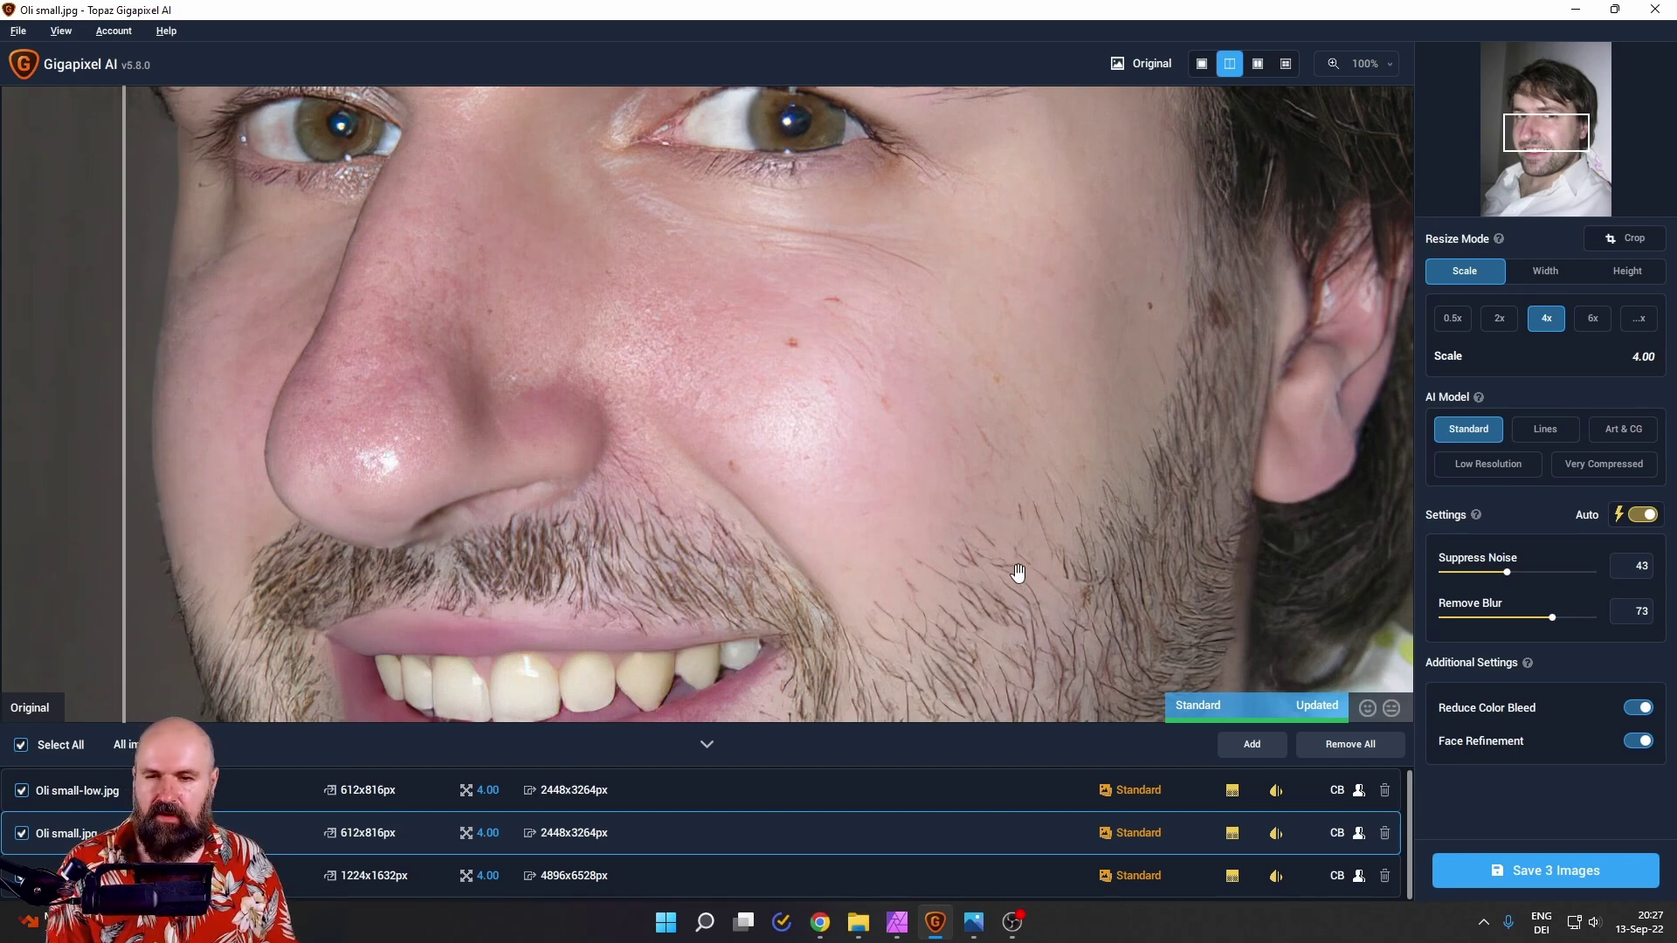
drag(124, 389, 96, 426)
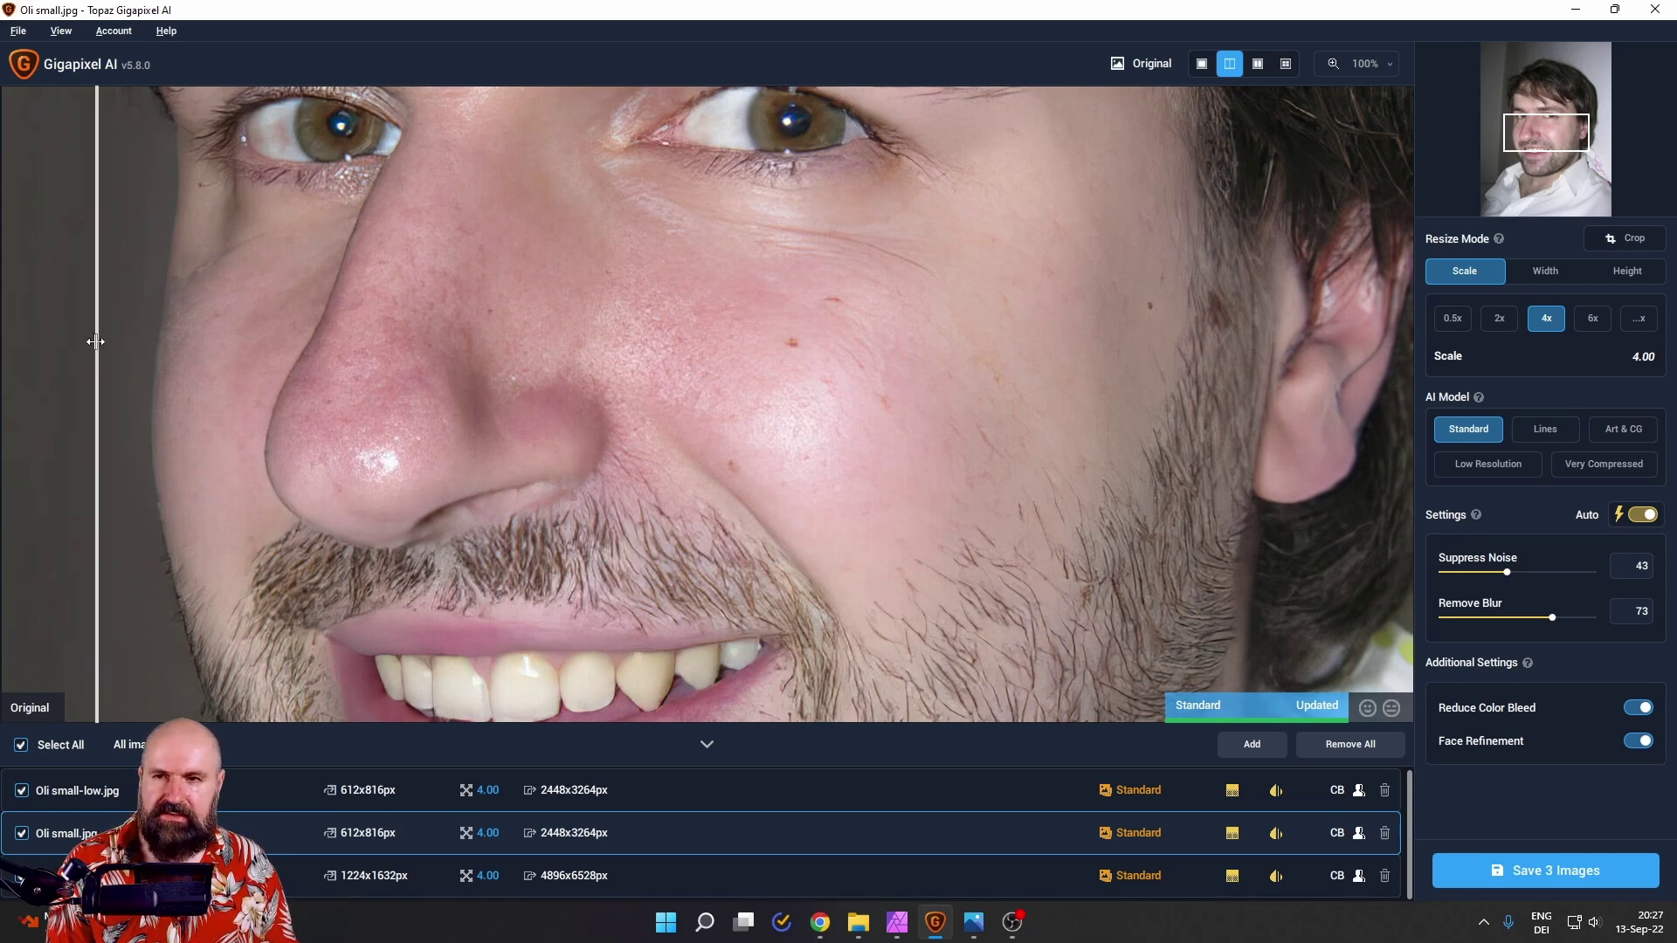
drag(96, 377, 128, 392)
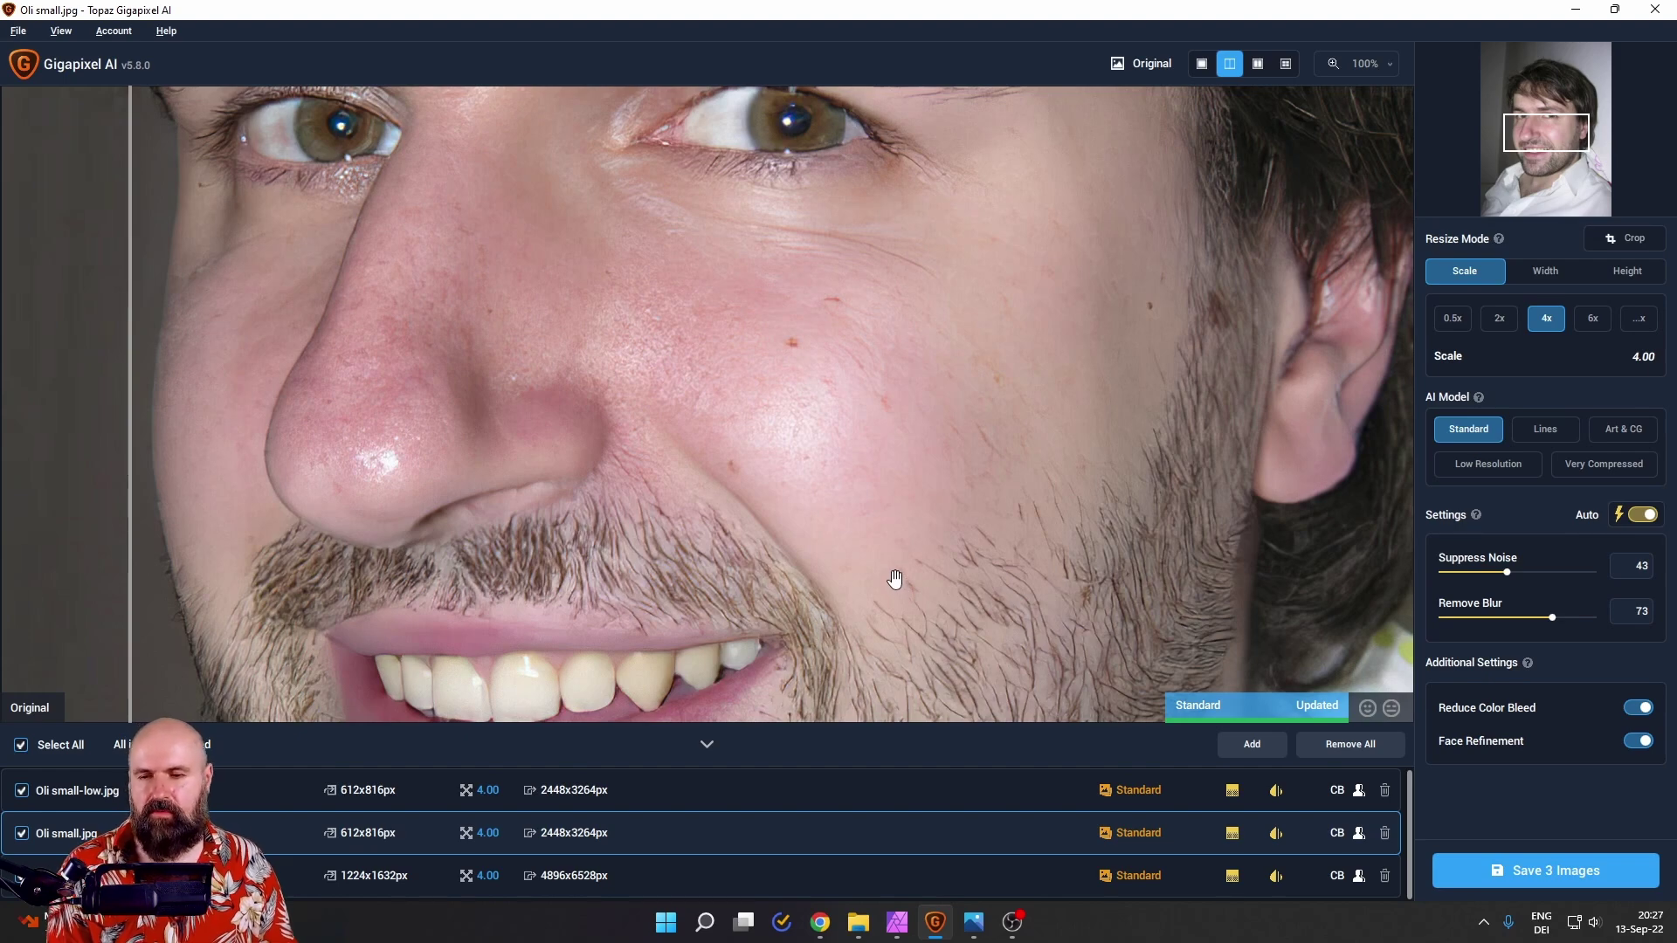
Step: Select Oli medium.jpg and compare original and upscale across the cheek, nose and mouth
key(Down)
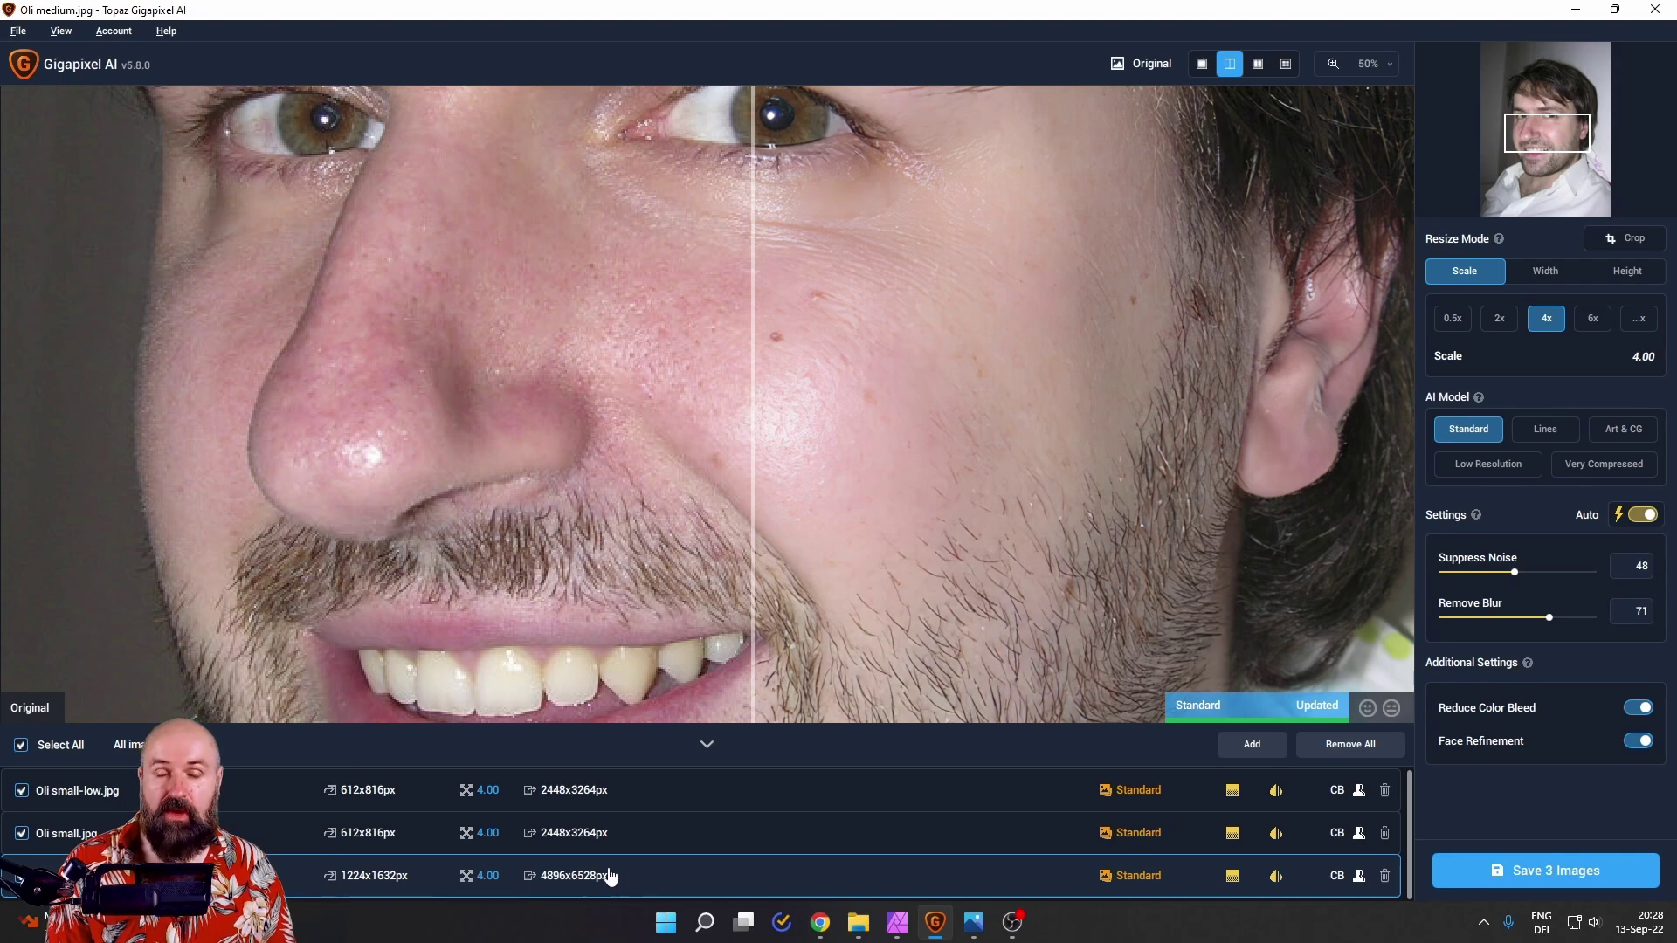
drag(756, 454, 768, 415)
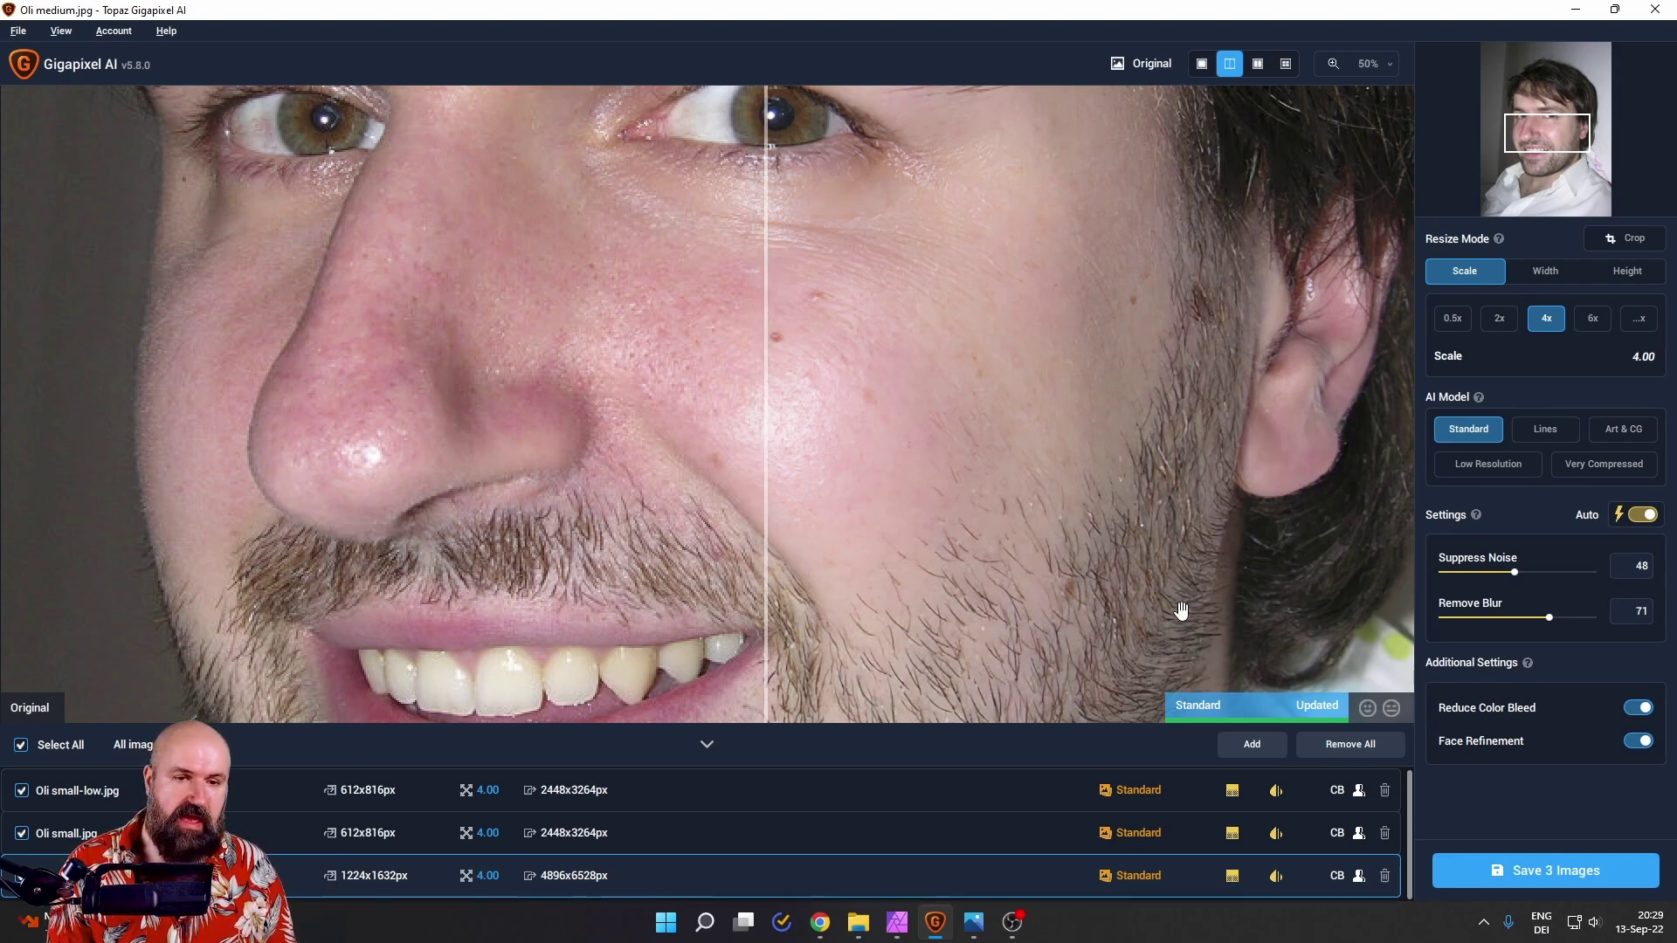
drag(767, 442, 1383, 458)
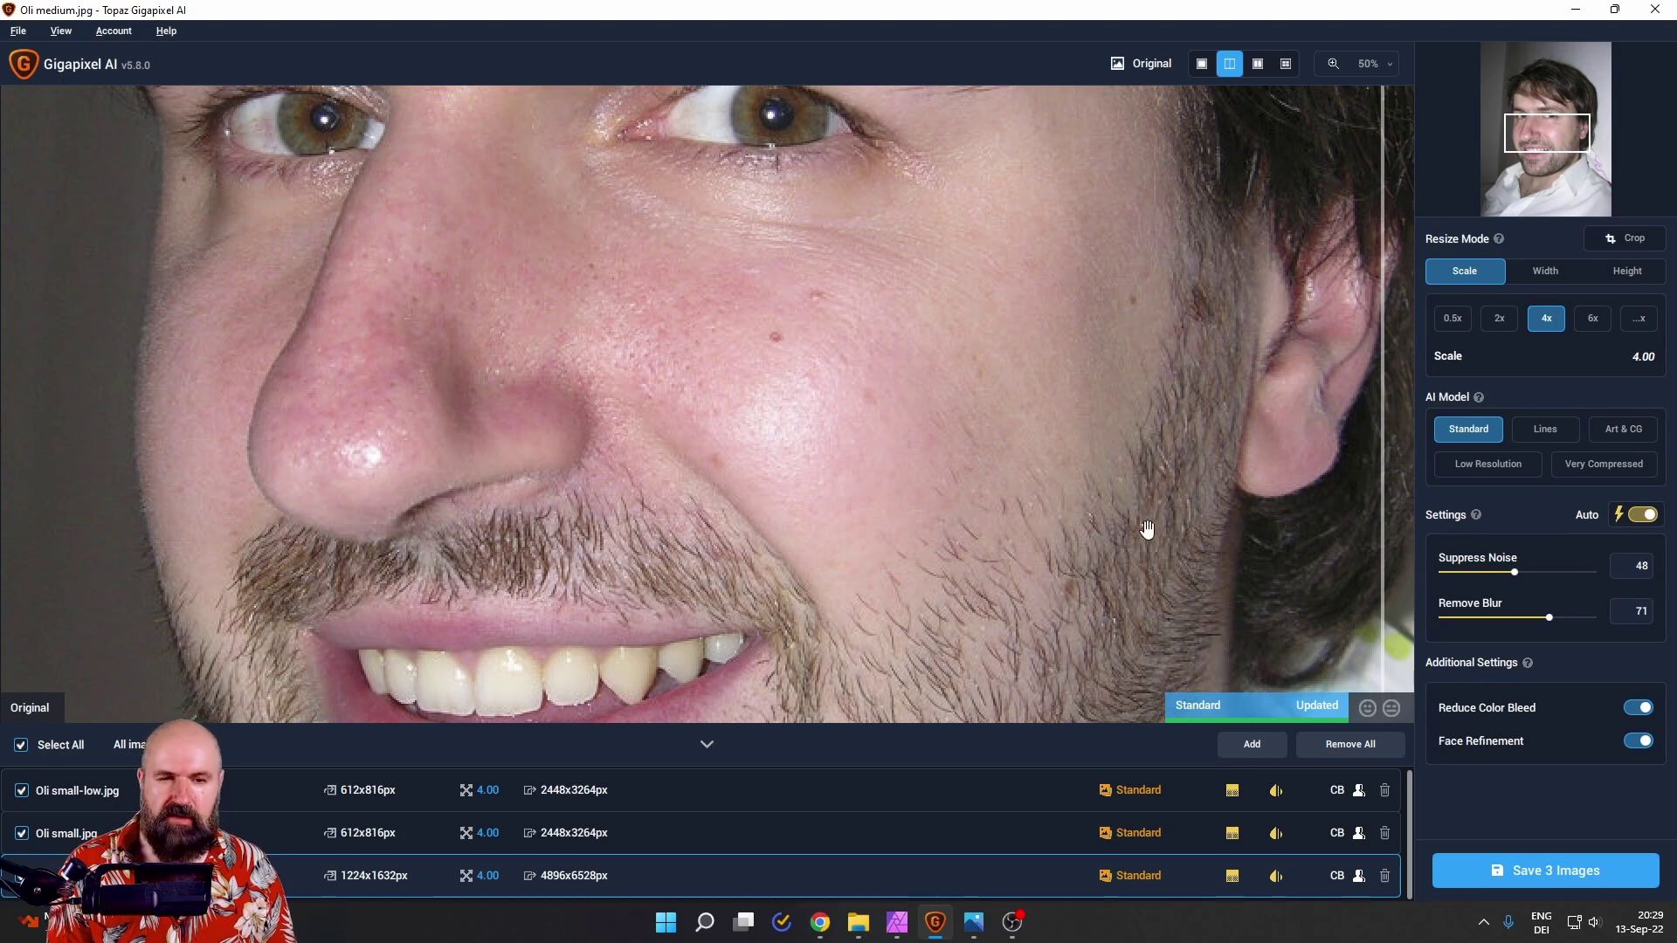
drag(1380, 495, 892, 489)
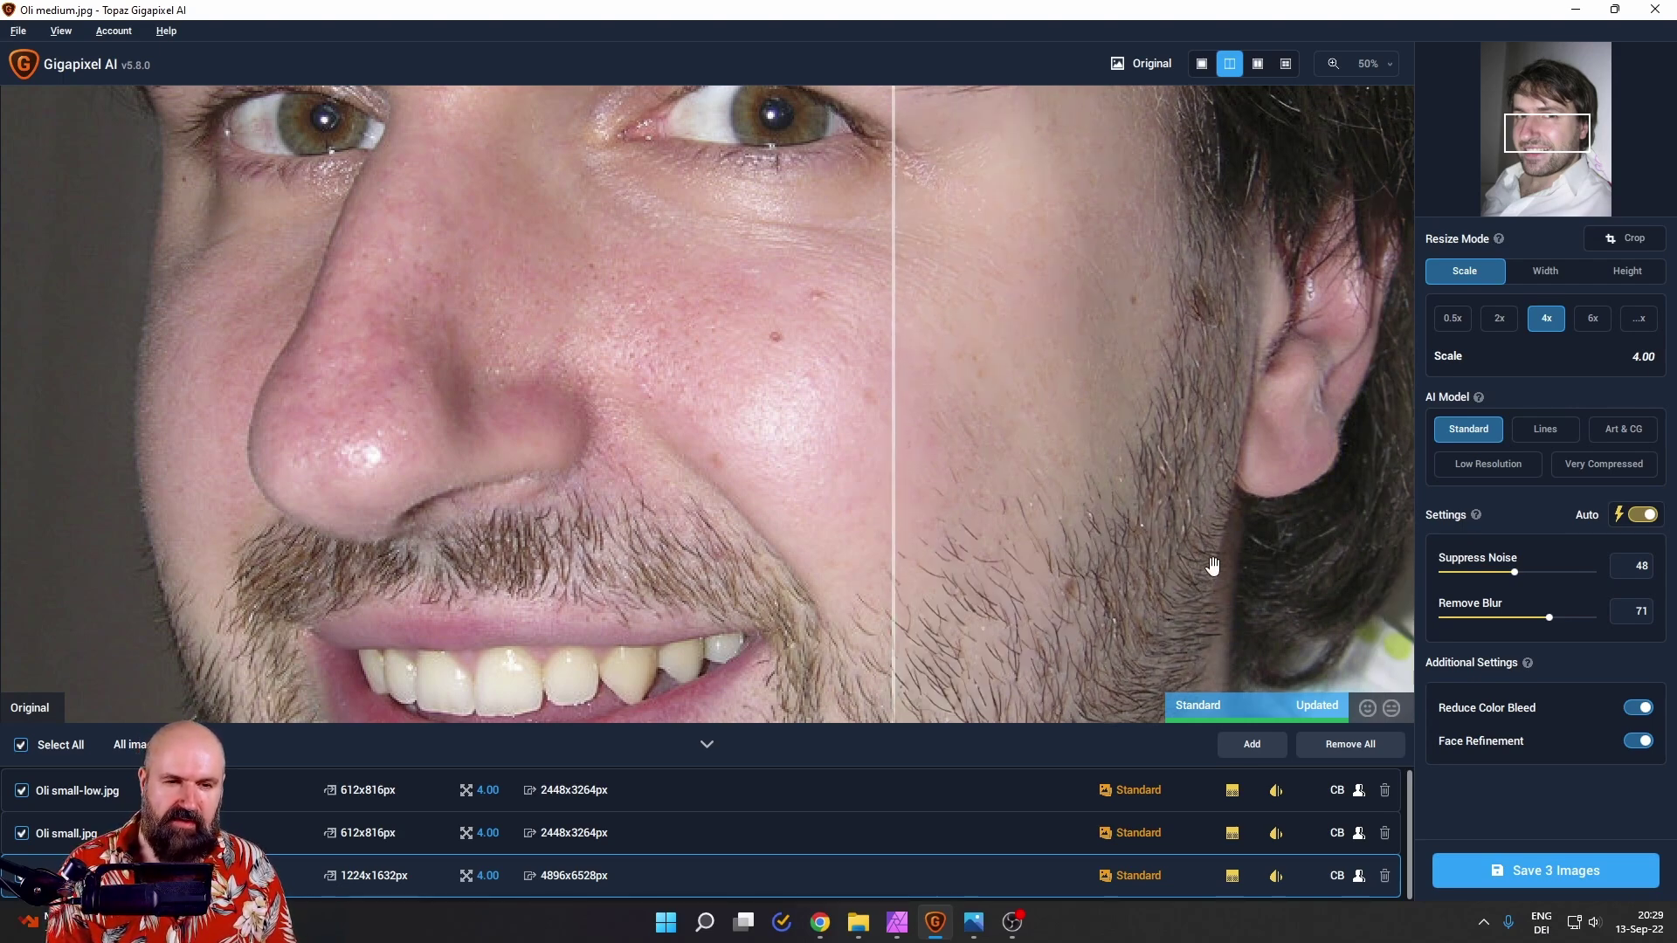
drag(894, 425, 503, 407)
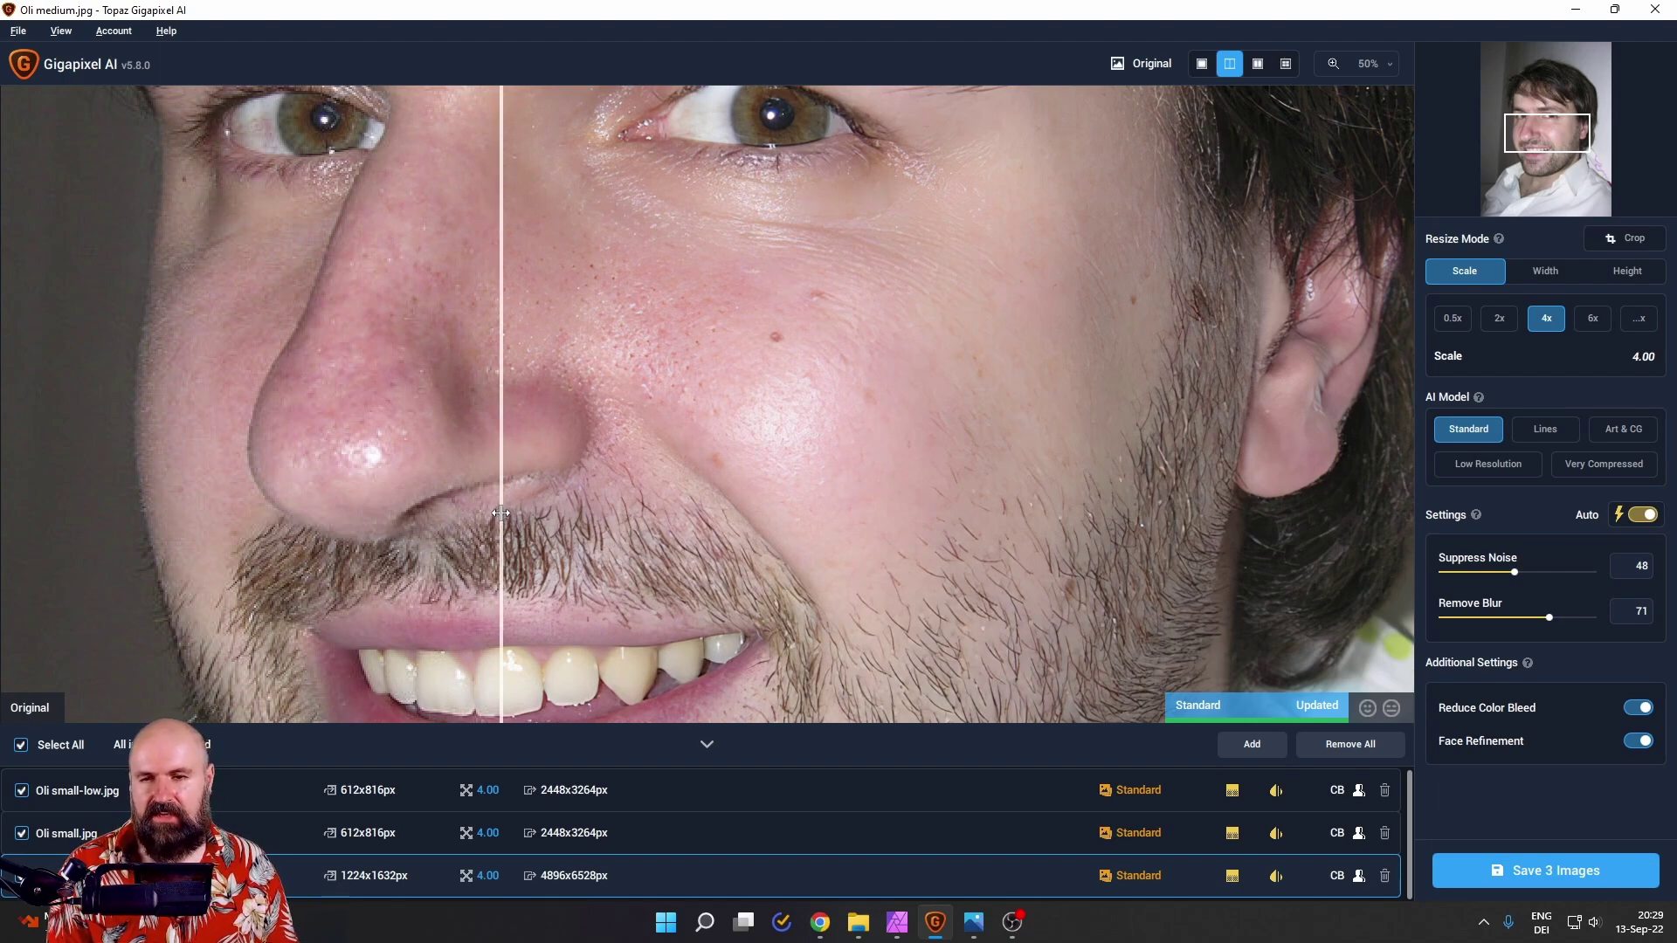
Step: Zoom in and compare the two versions at the moustache, eyebrow and between the eyes
drag(503, 514, 455, 299)
scroll(1345, 343, up, 2)
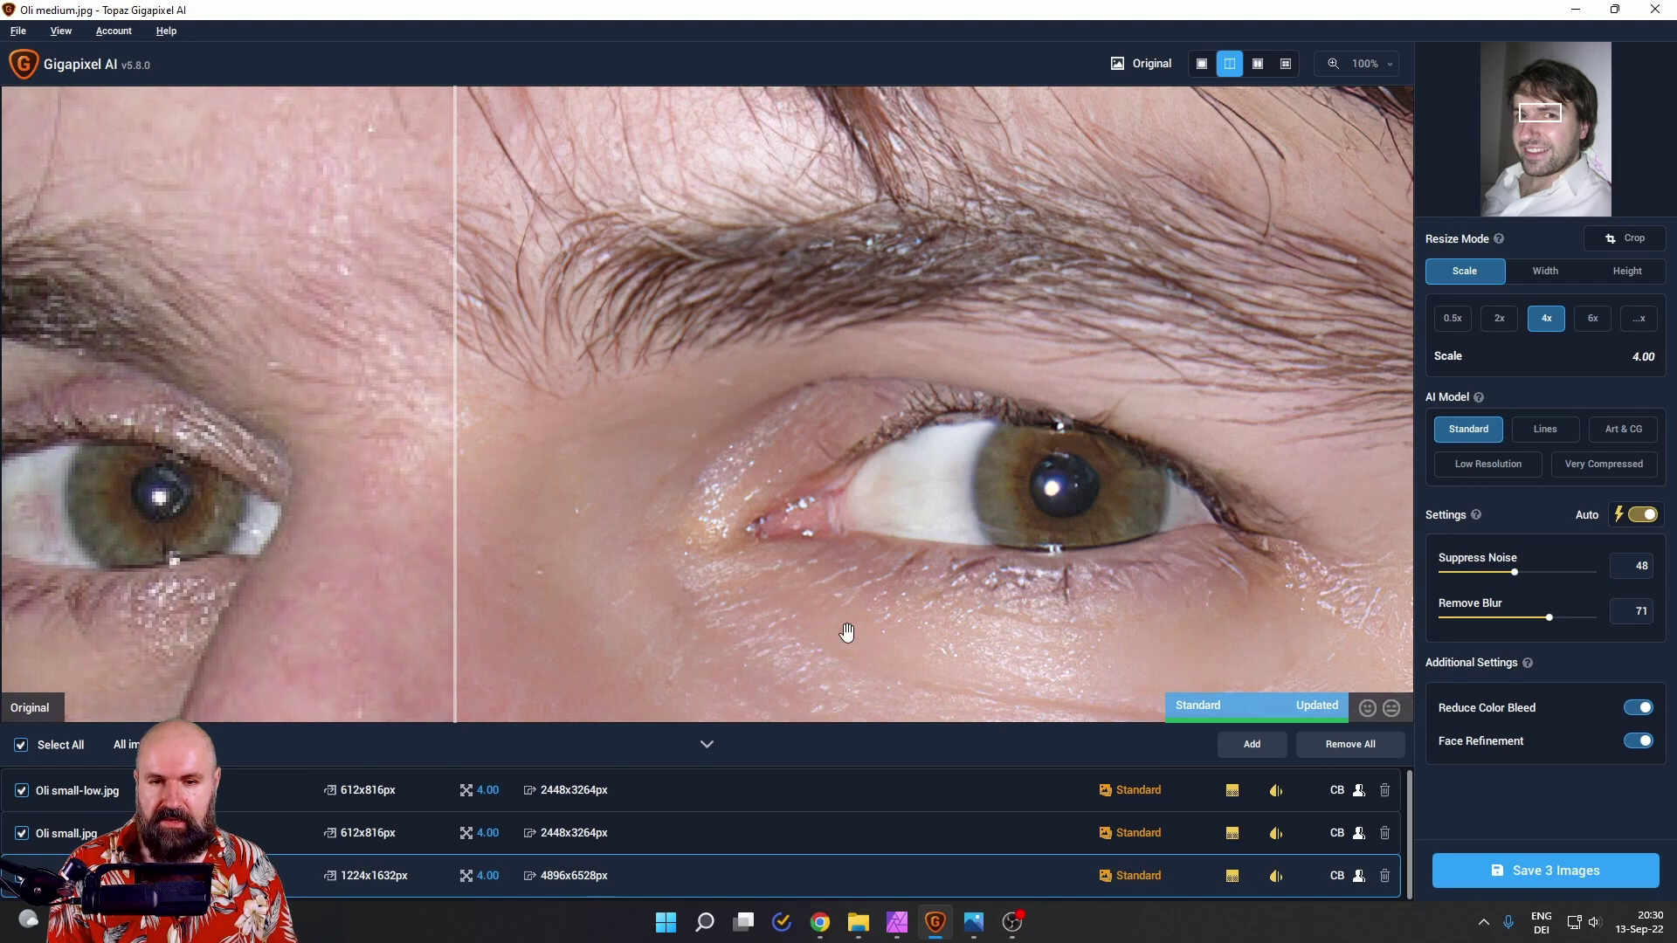
drag(457, 462, 407, 288)
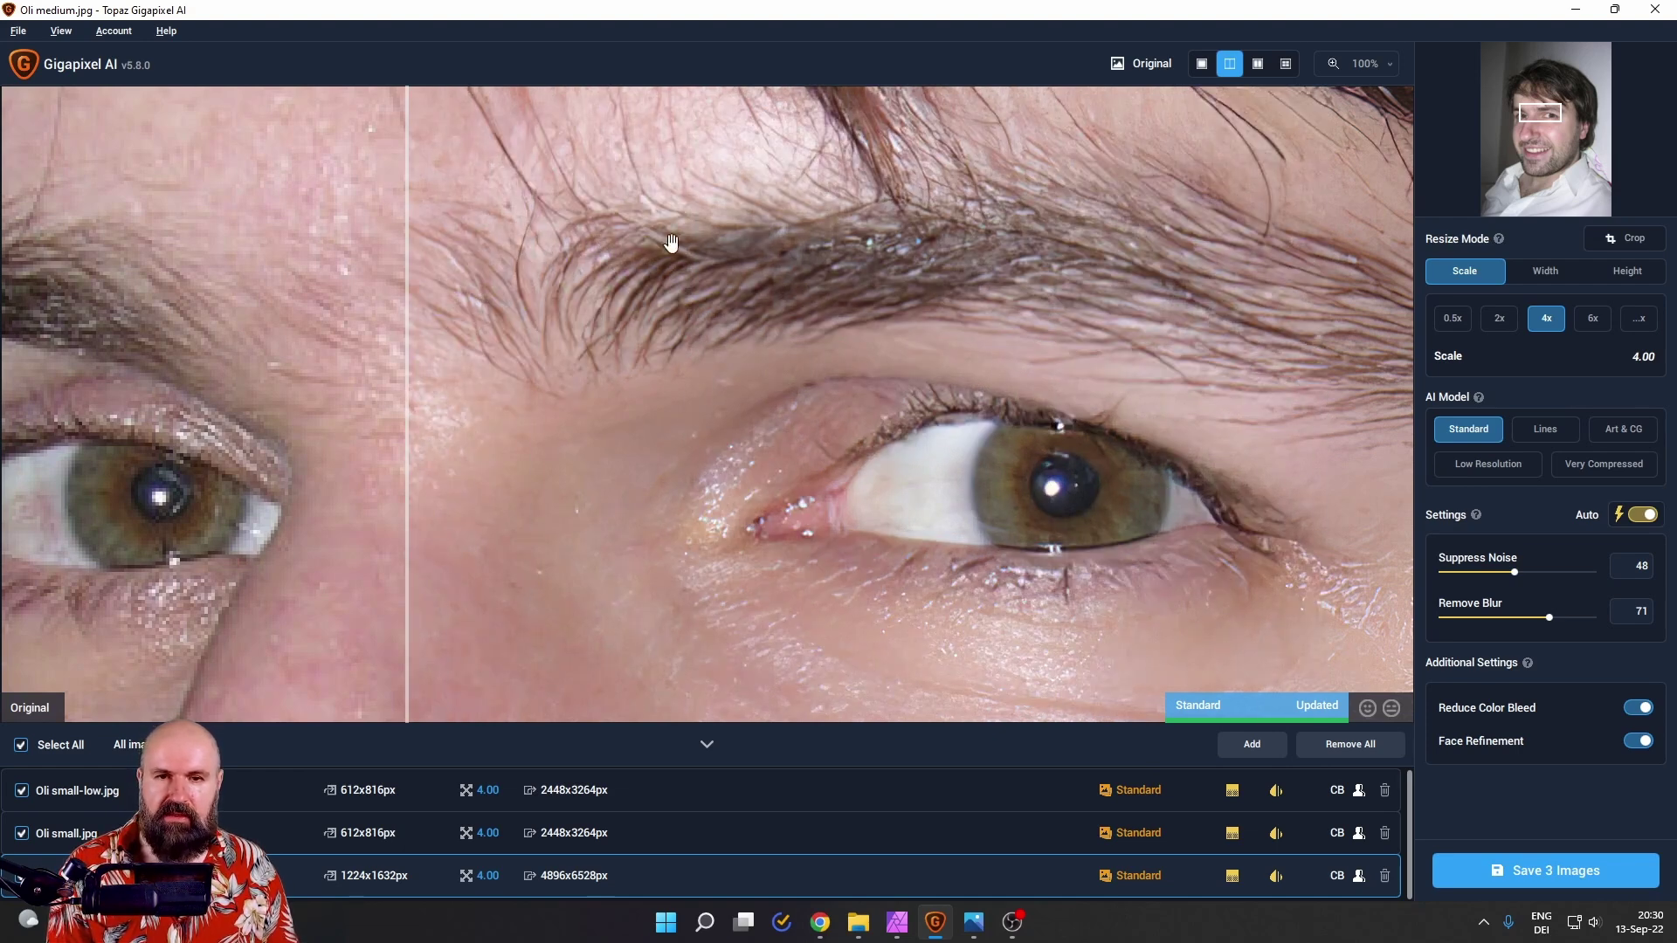
drag(417, 337, 839, 339)
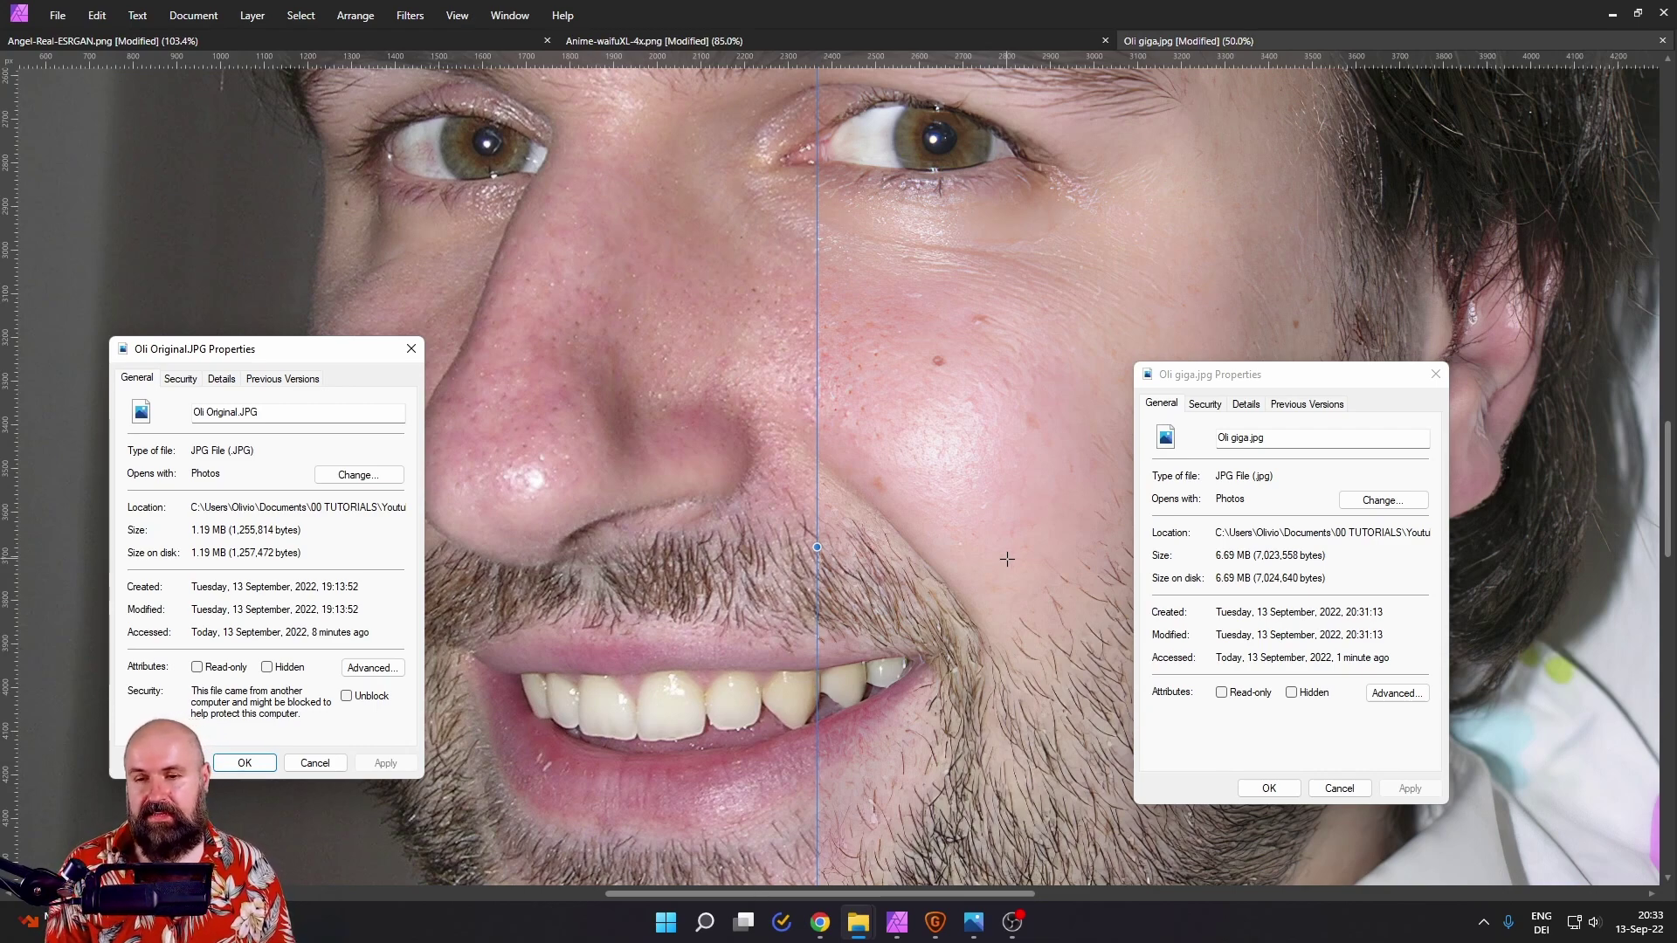
Step: Check the Details dimensions: Oli Original.JPG 2448 x 3264 versus Oli giga.jpg 4896 x 6528
click(564, 546)
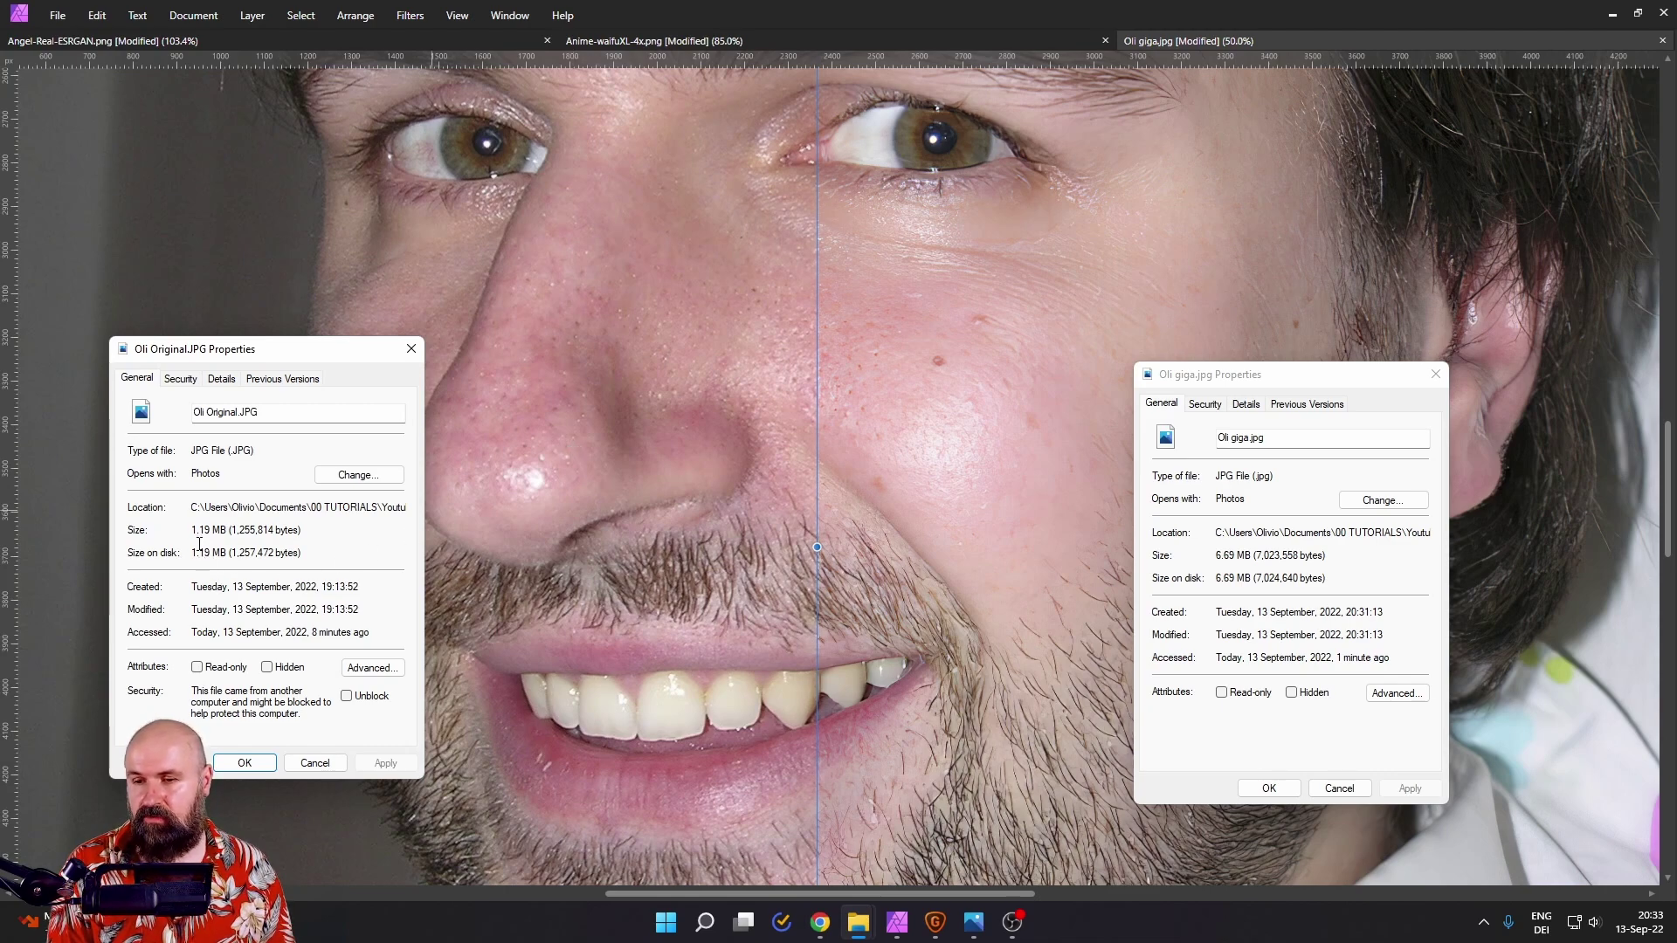
click(223, 380)
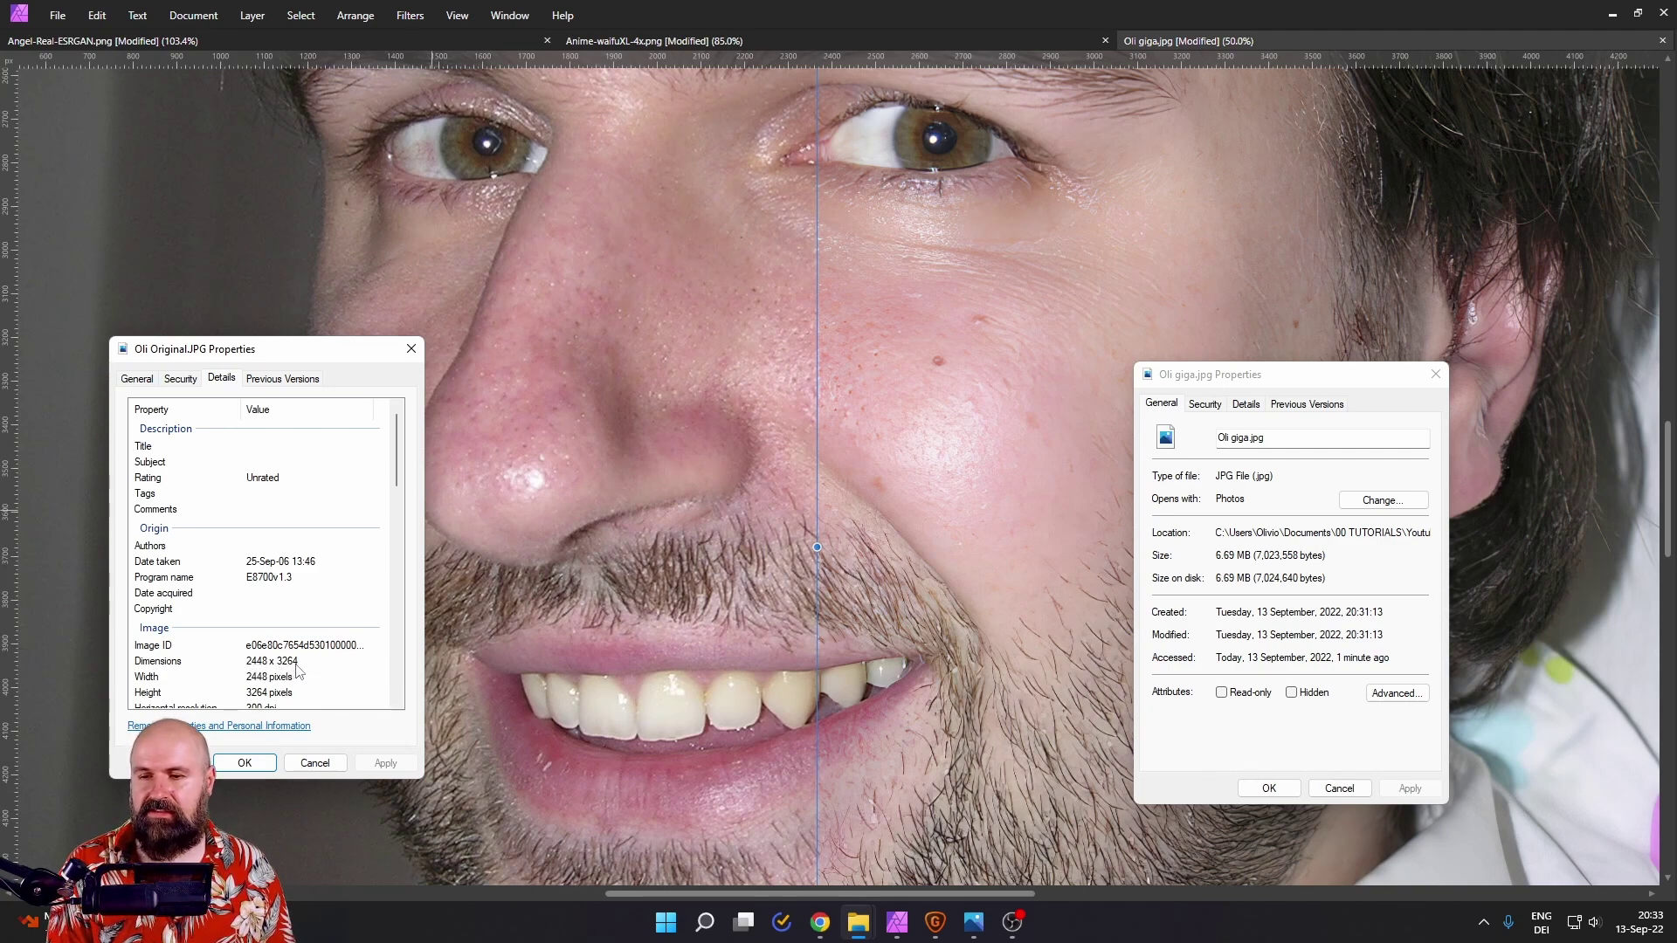
click(1247, 404)
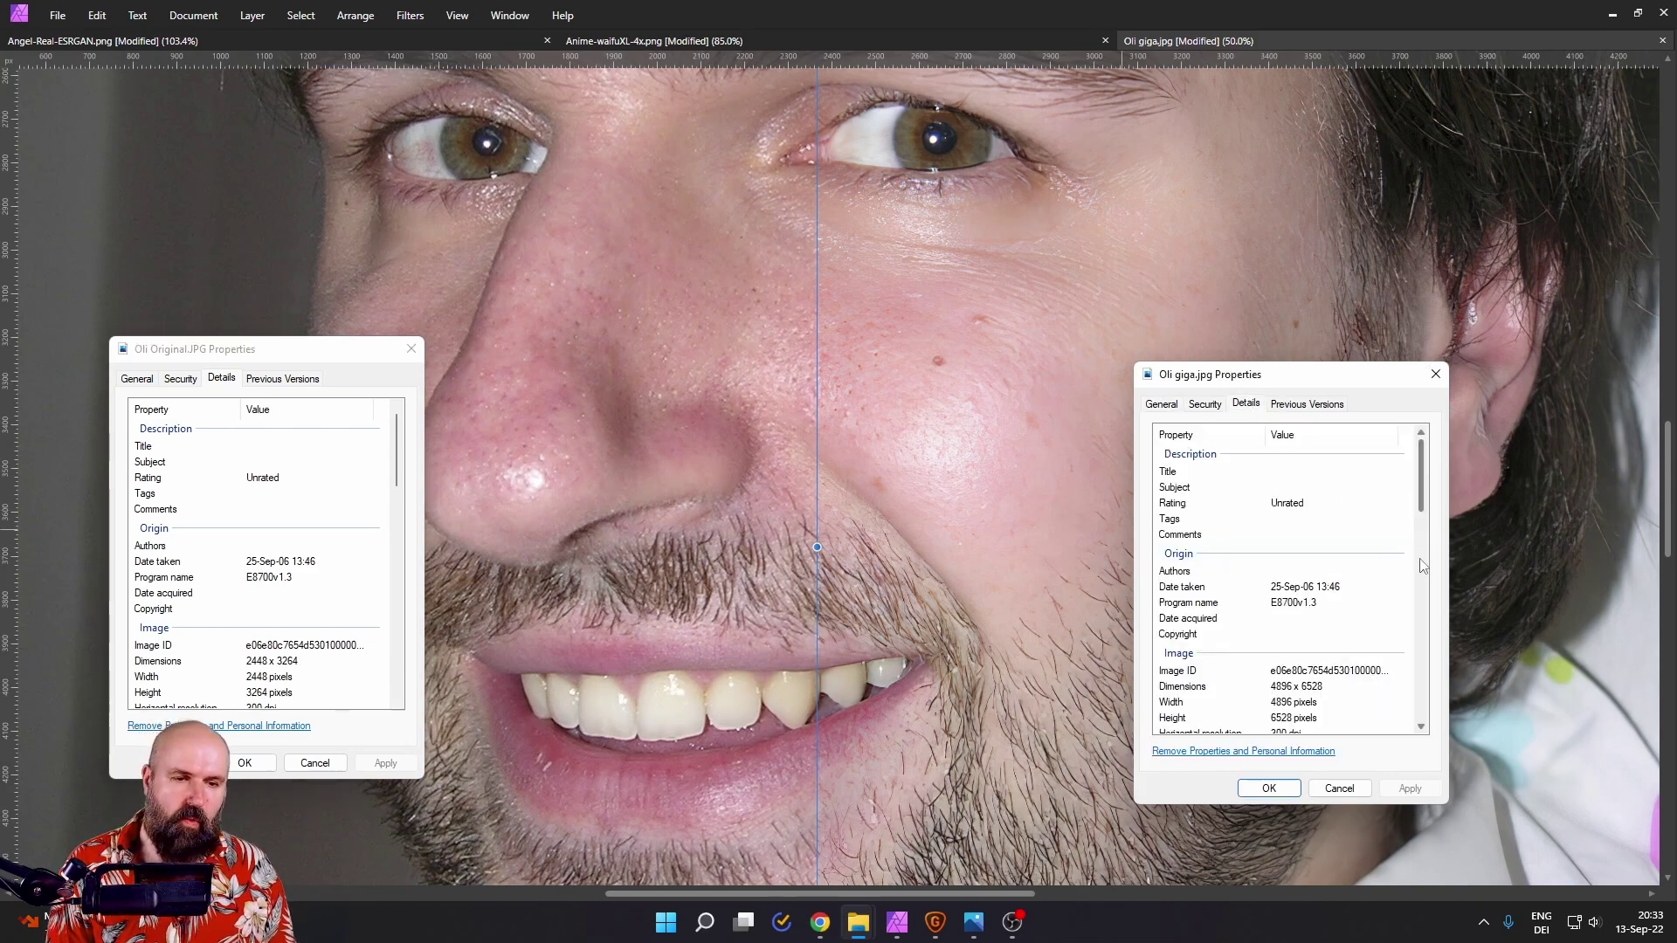
scroll(1408, 586, down, 1)
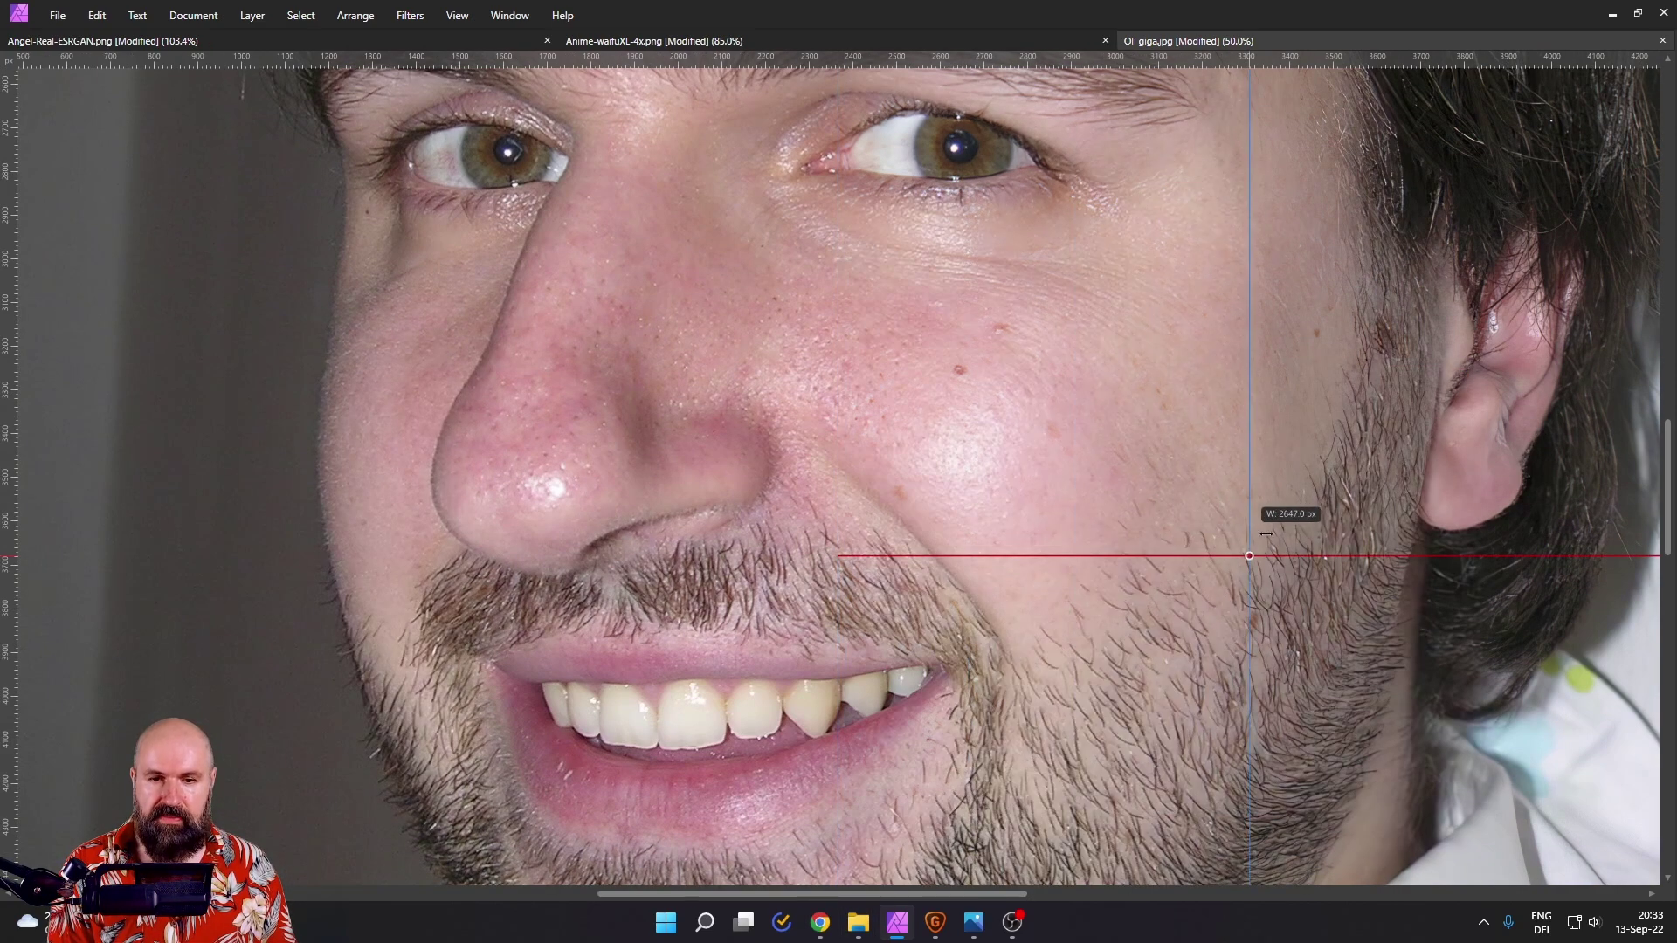
drag(1171, 524, 1496, 484)
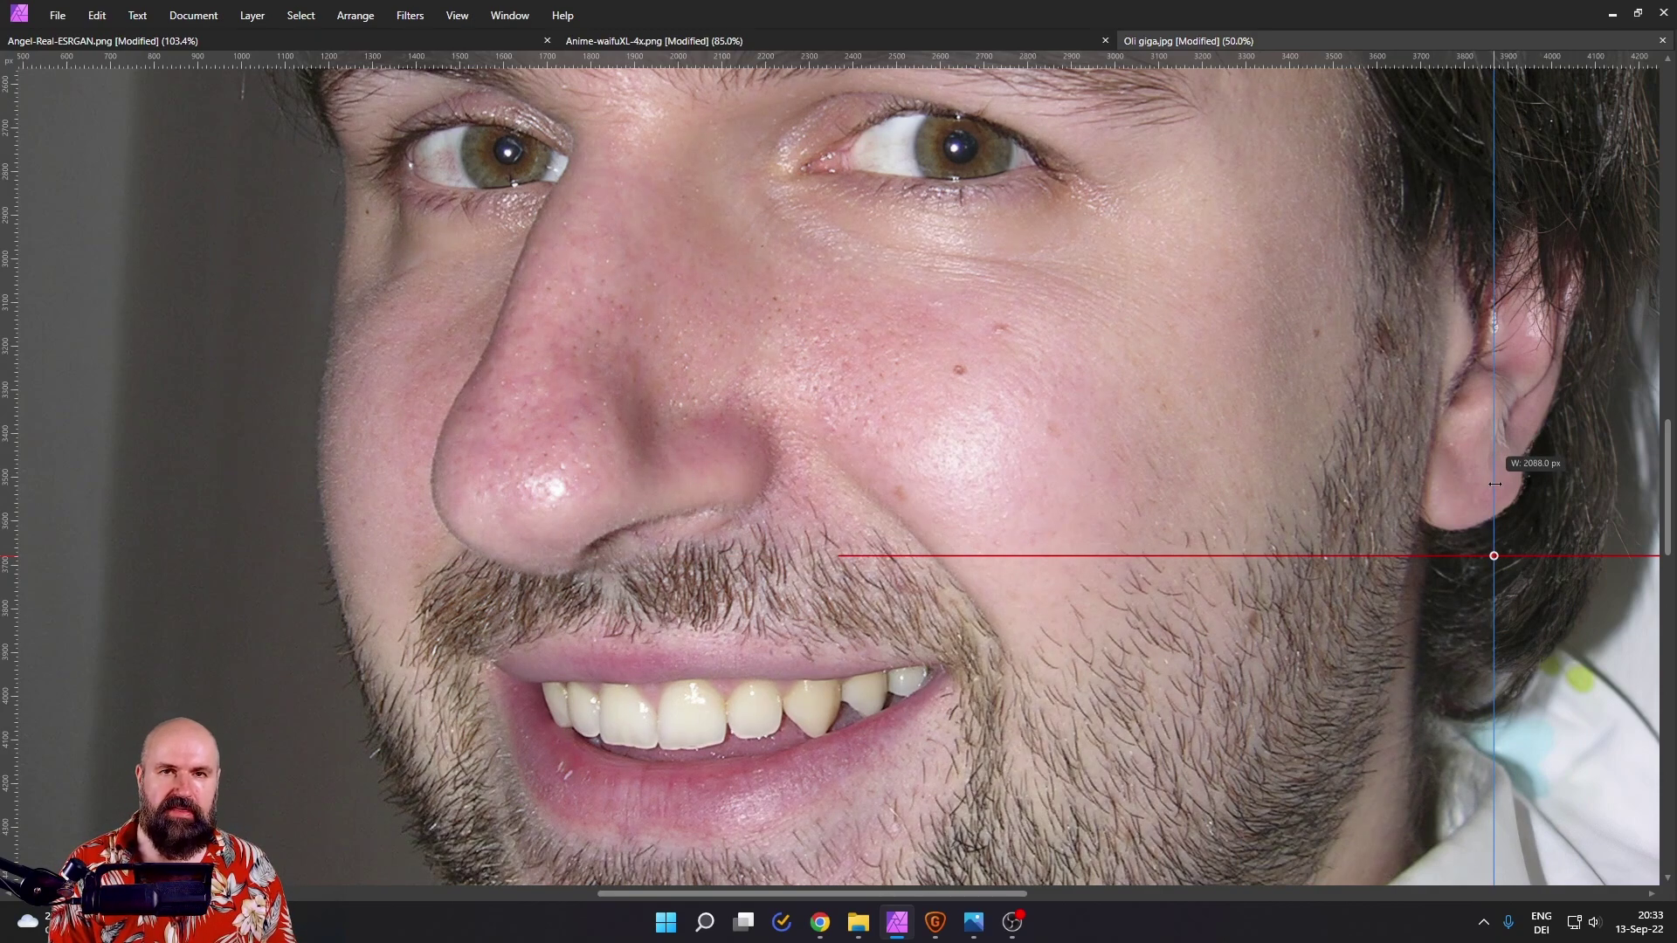
Step: Move the Oli giga.jpg split divider across the face centre, nose and cheek, ending down the nose
drag(1496, 484, 747, 494)
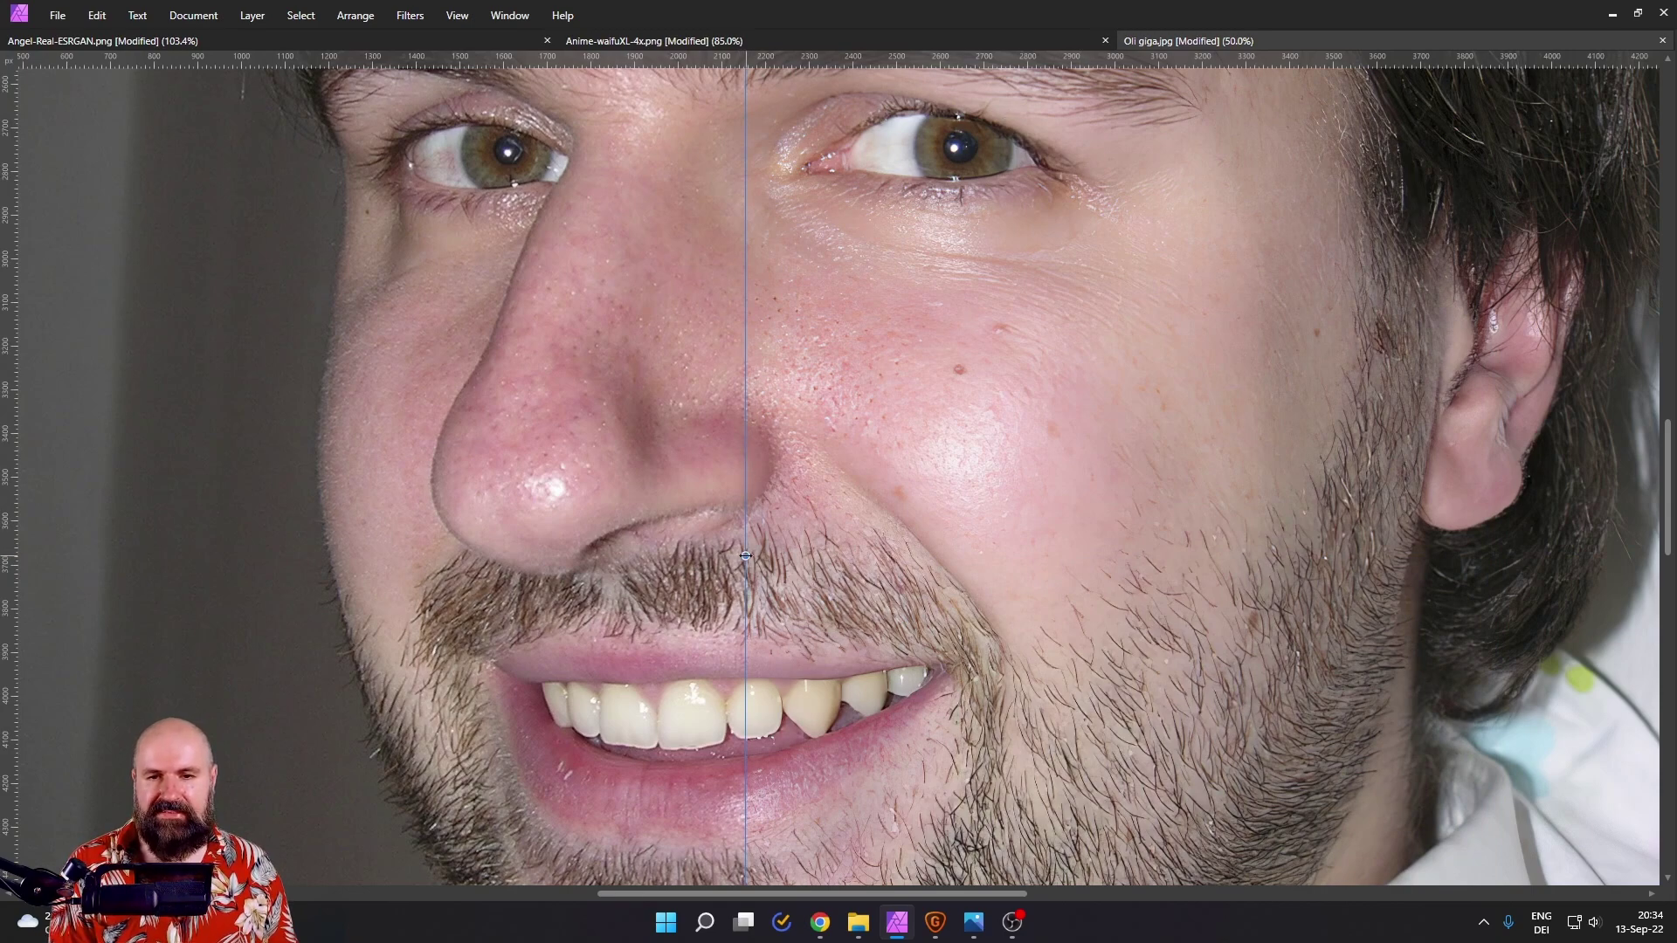
drag(745, 556, 1357, 544)
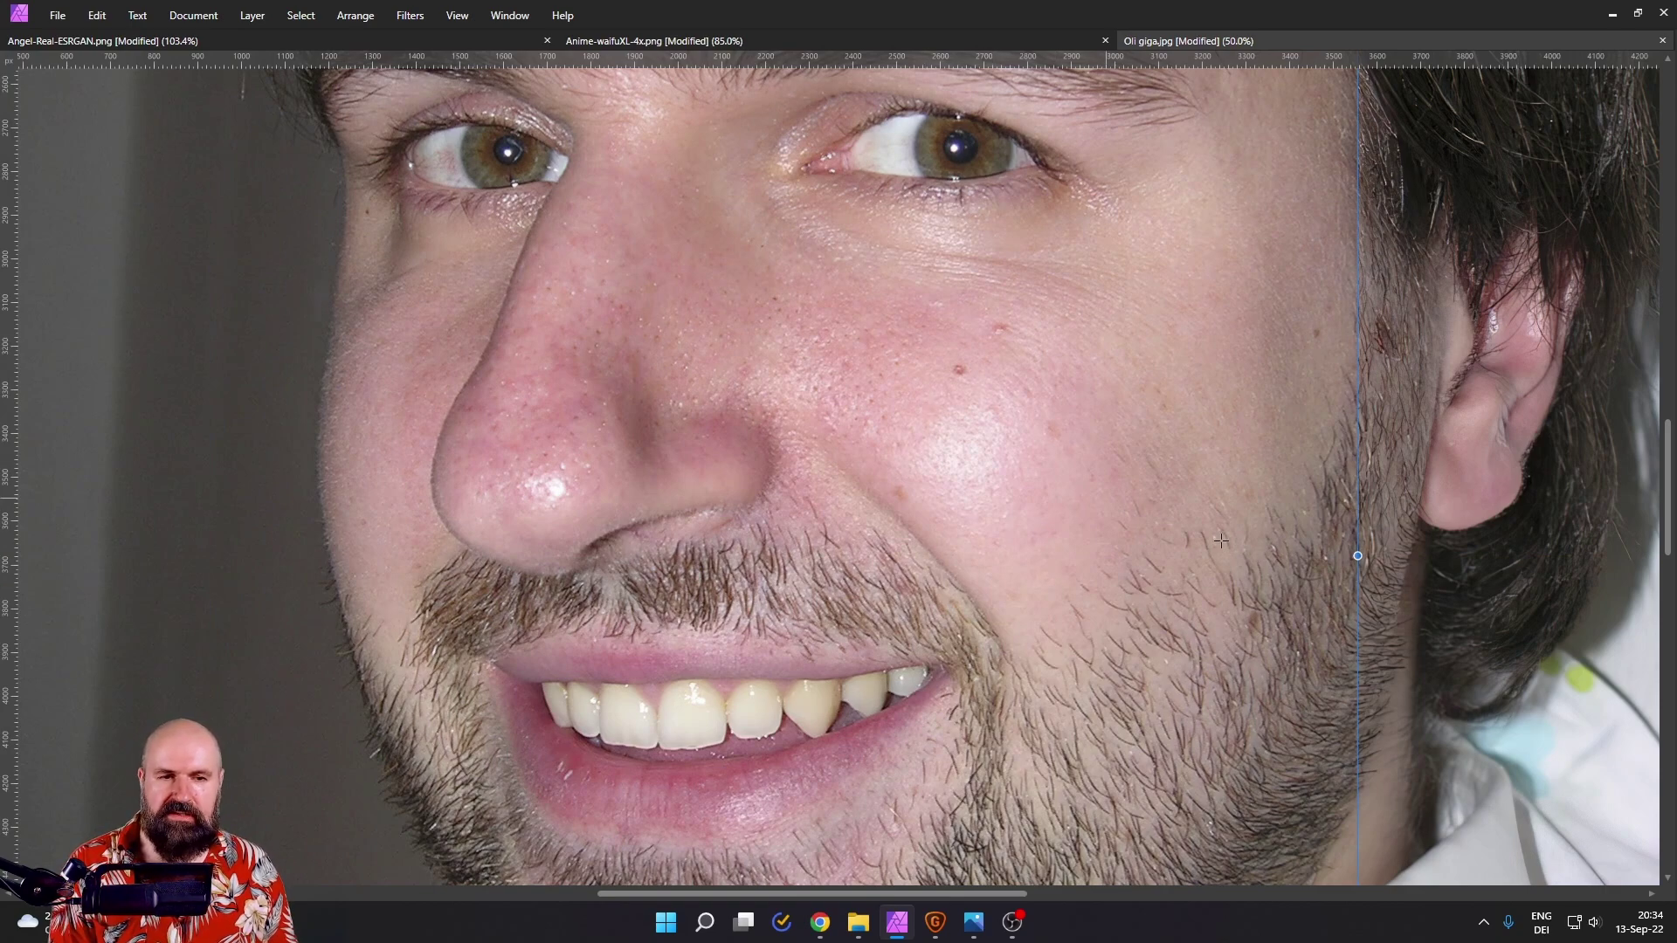
drag(1355, 555, 671, 556)
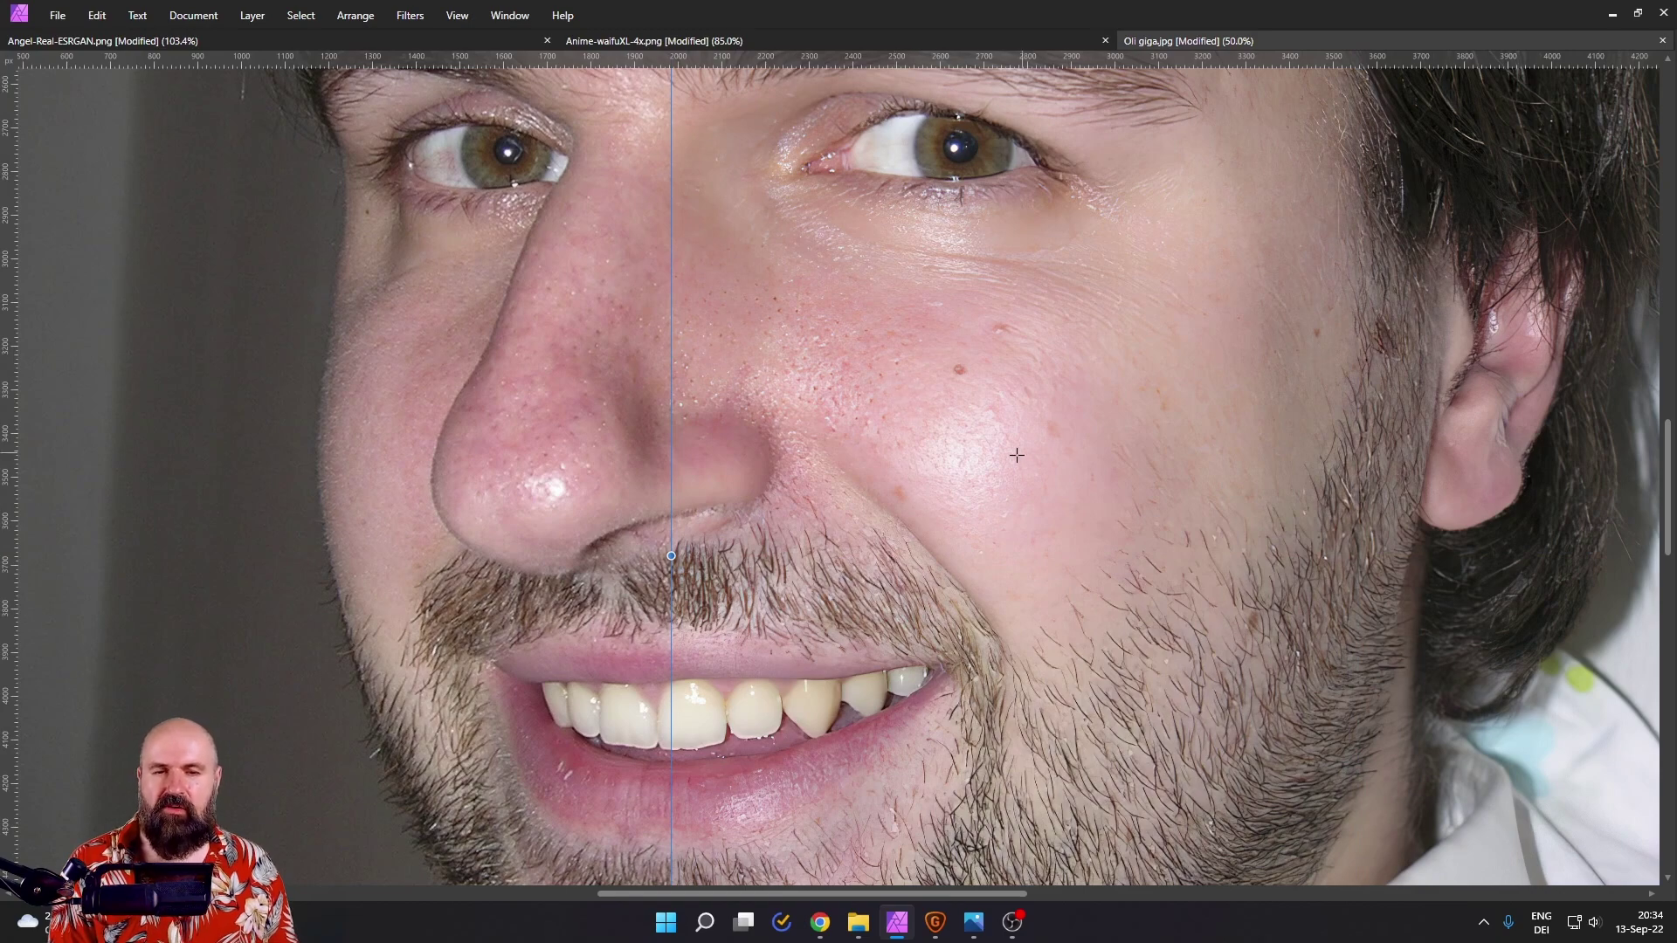